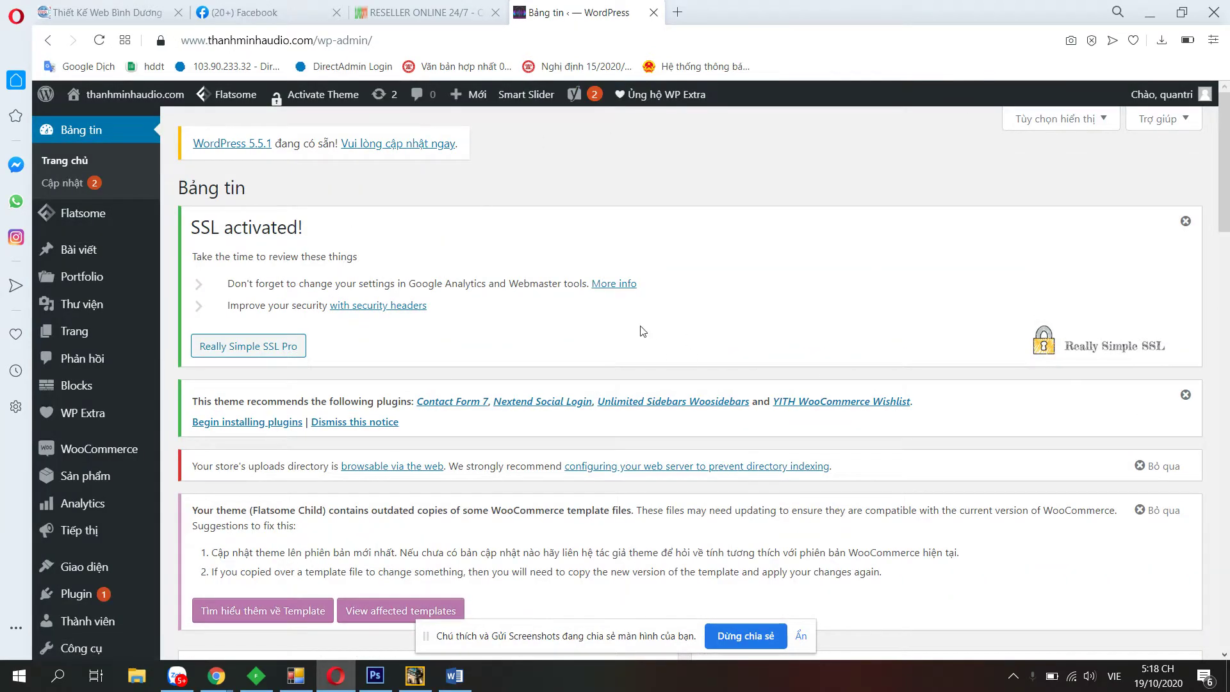
Open the form for adding a new WooCommerce product.
scroll(621, 330, "down", 2)
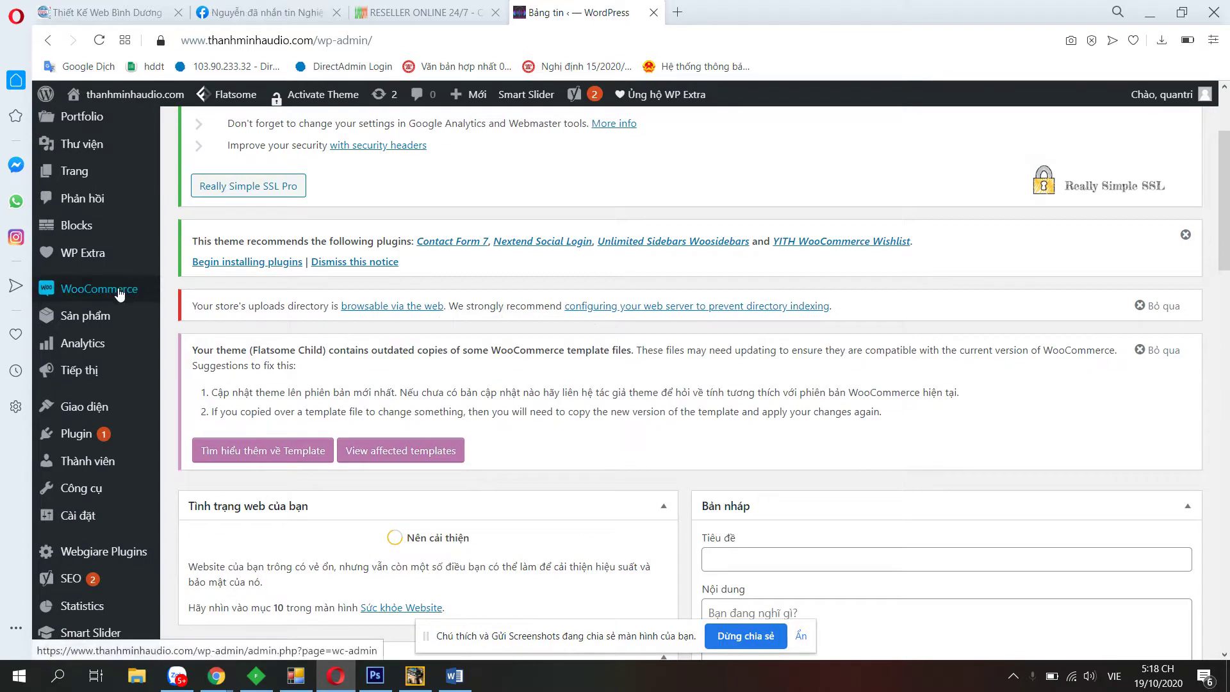
mouse_move(99, 325)
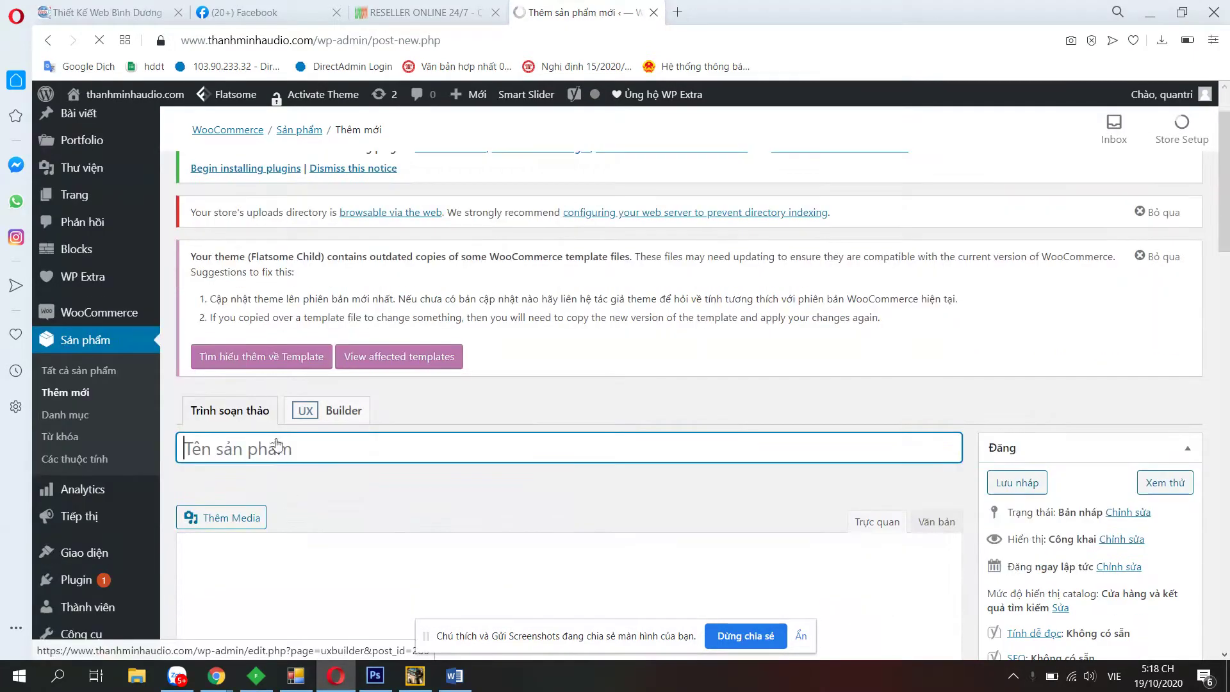
Copy the recent image loa-thuan-an-binh-duong (6) from File Explorer to the desktop and open the copy to read the speaker model.
left_click(137, 675)
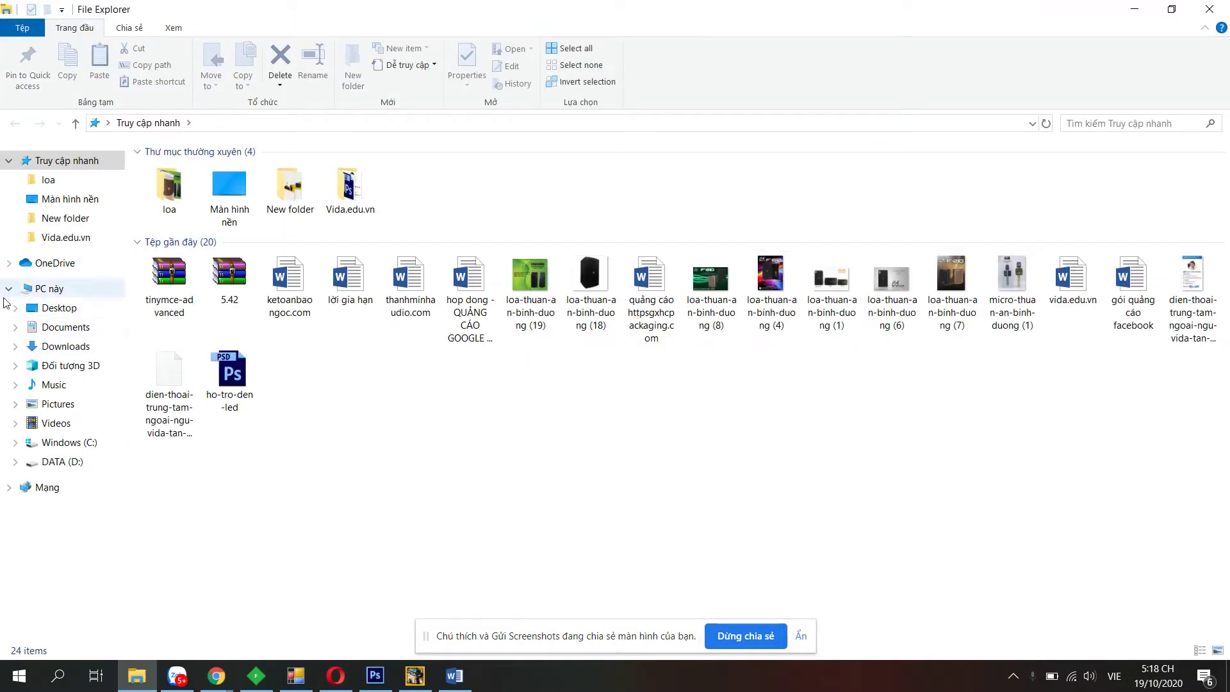
left_click(884, 290)
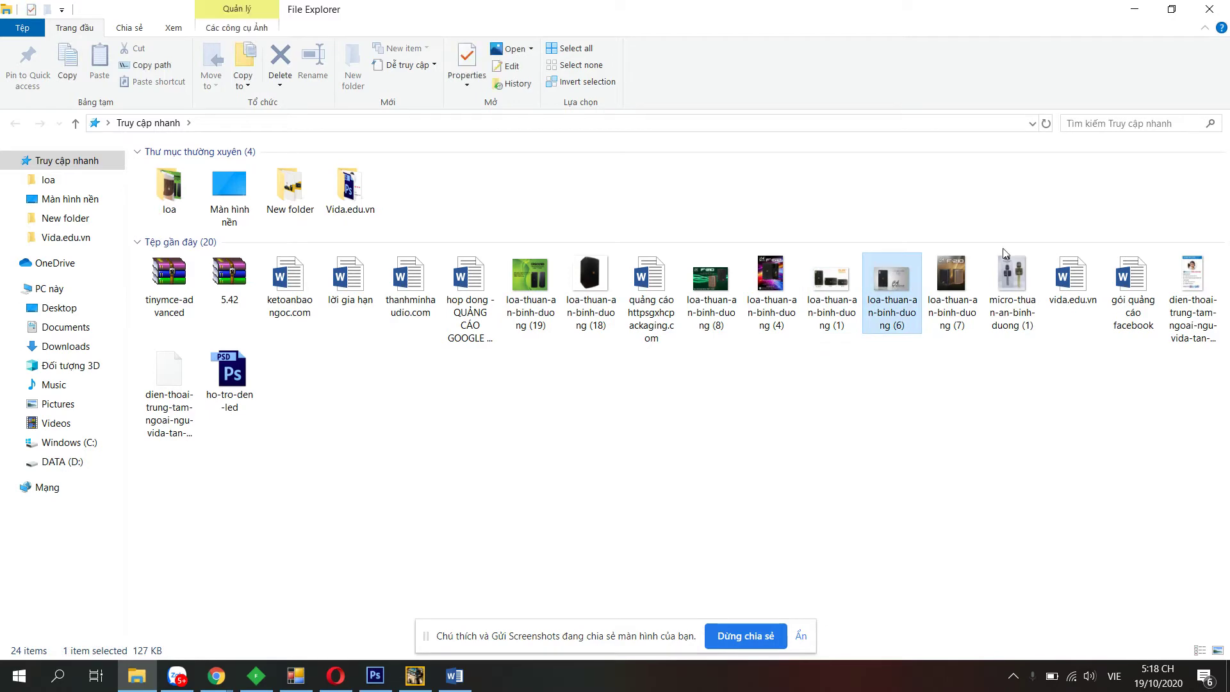
left_click(1135, 11)
left_click(1136, 9)
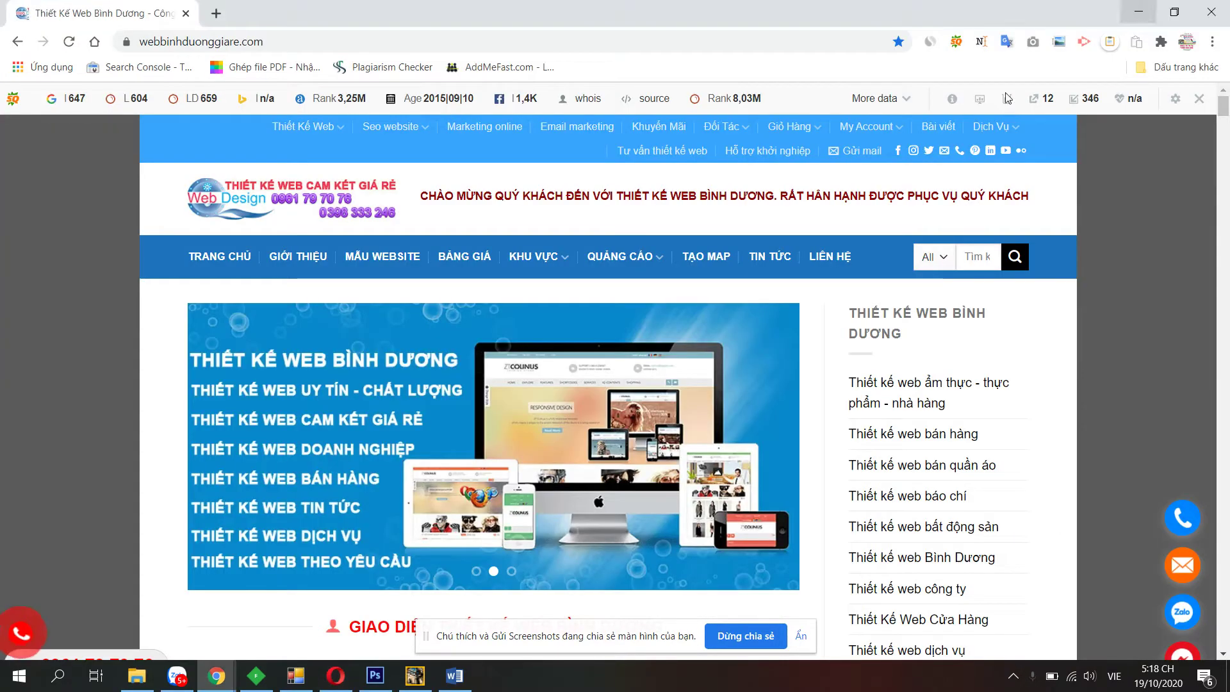
left_click(1135, 8)
left_click(1145, 8)
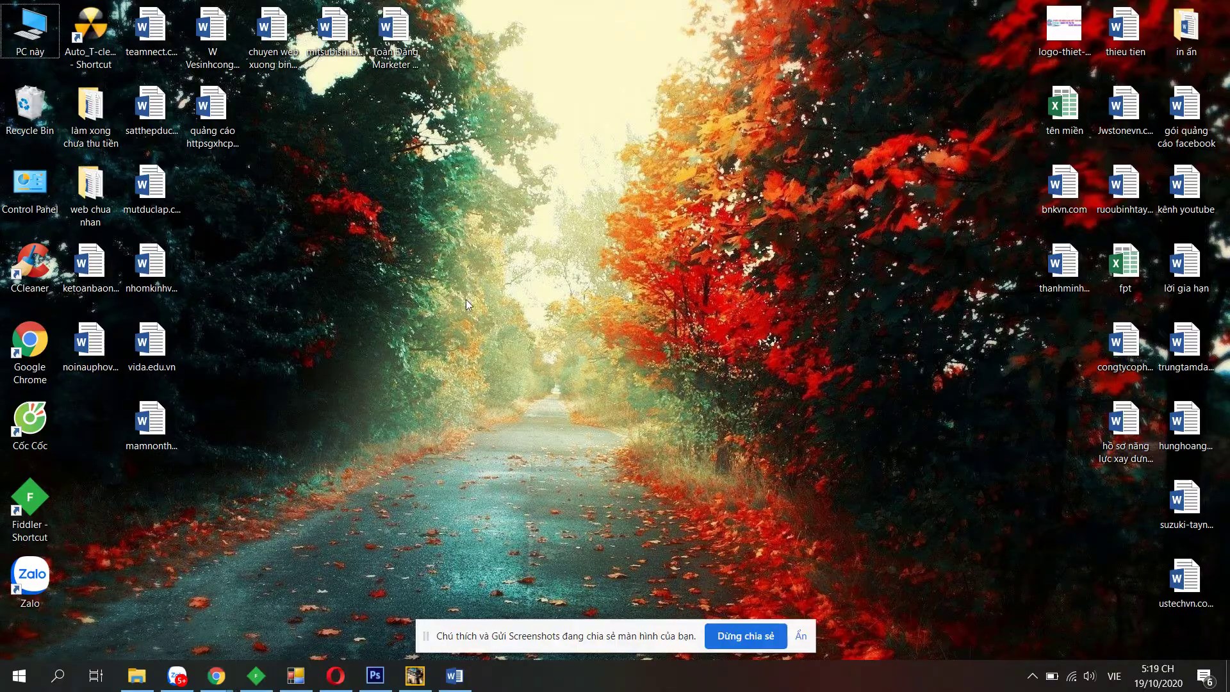
key("ctrl+v")
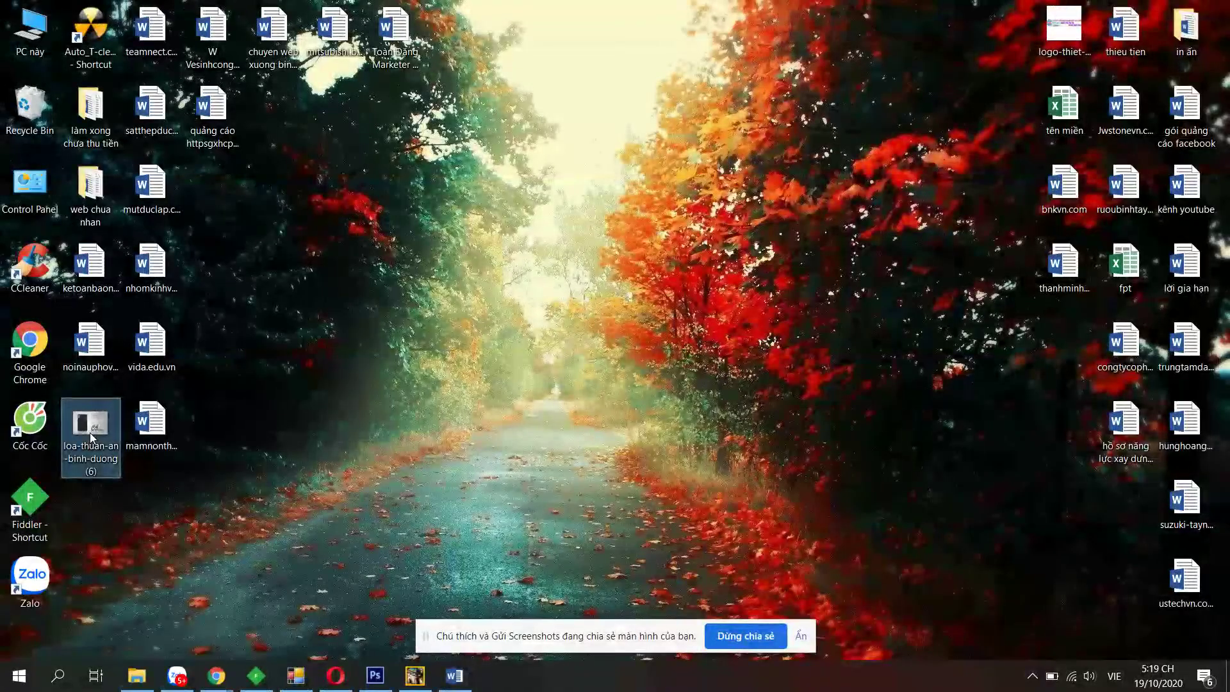
double_click(92, 437)
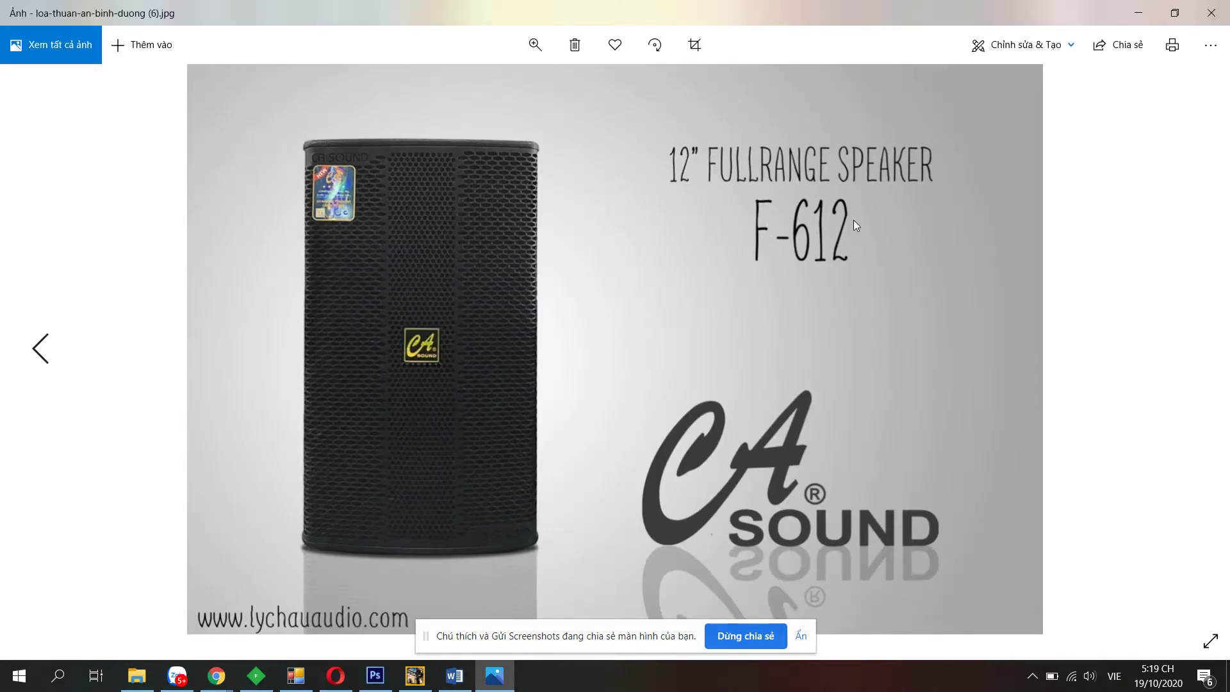
Switch back to the new product form in Opera and name the product "Loa CA F612".
left_click(336, 676)
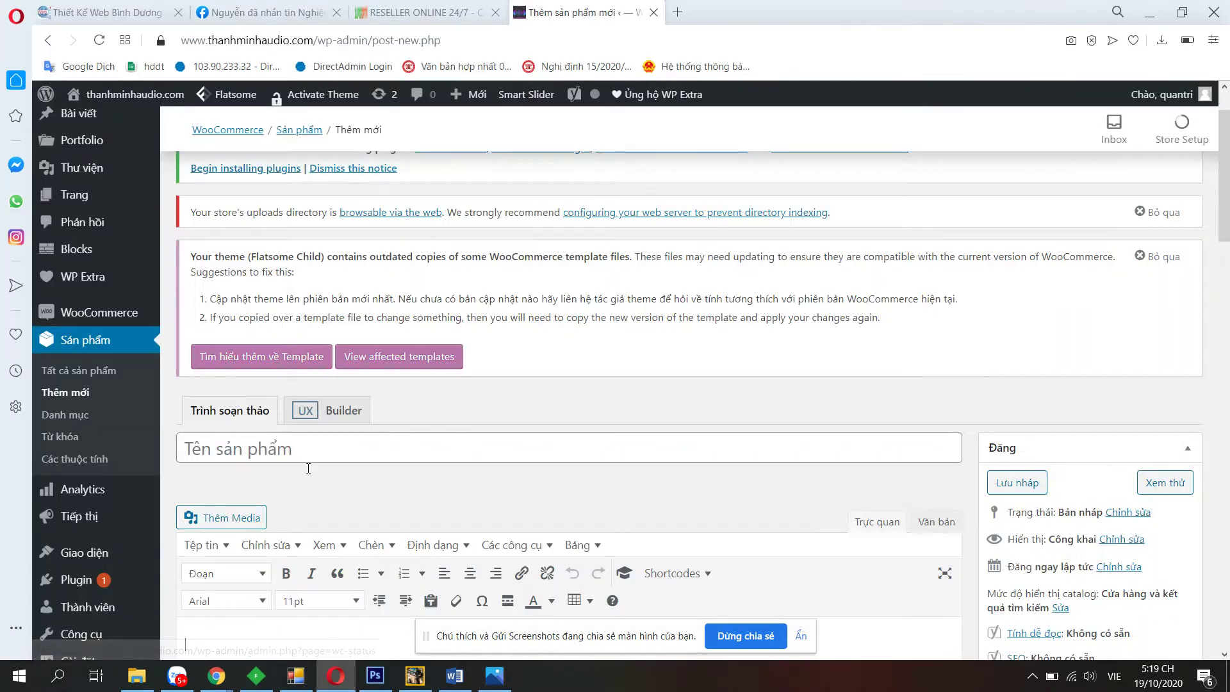
left_click(256, 439)
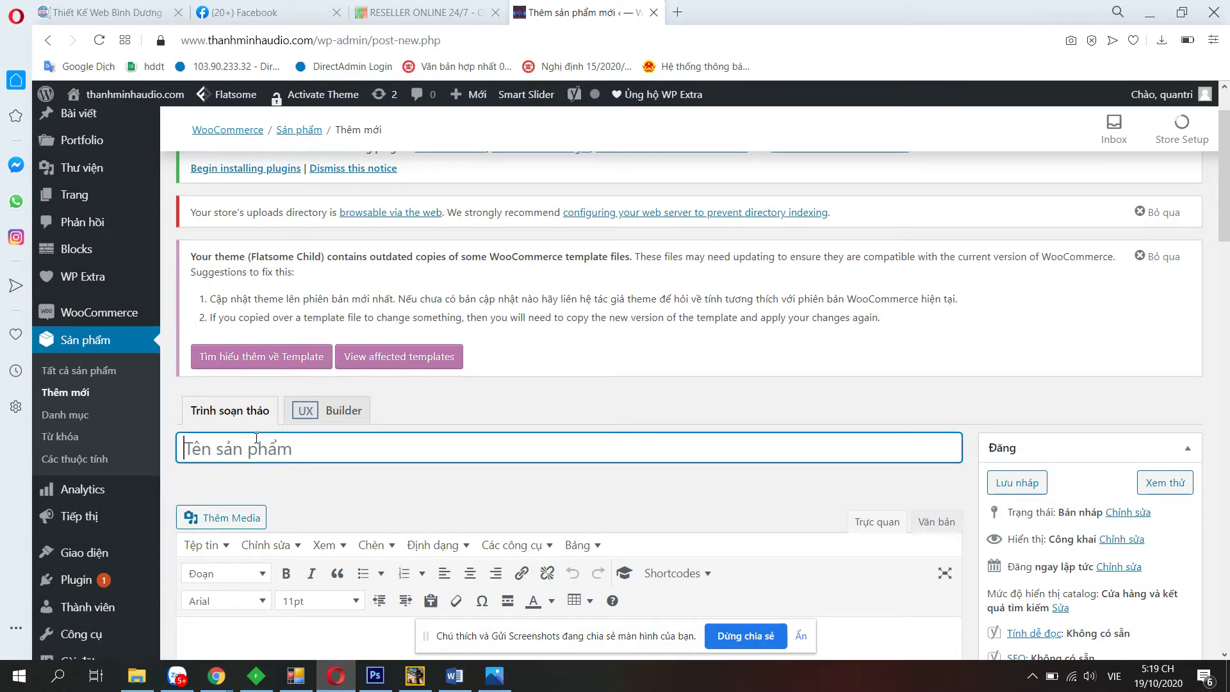
type("Loa ")
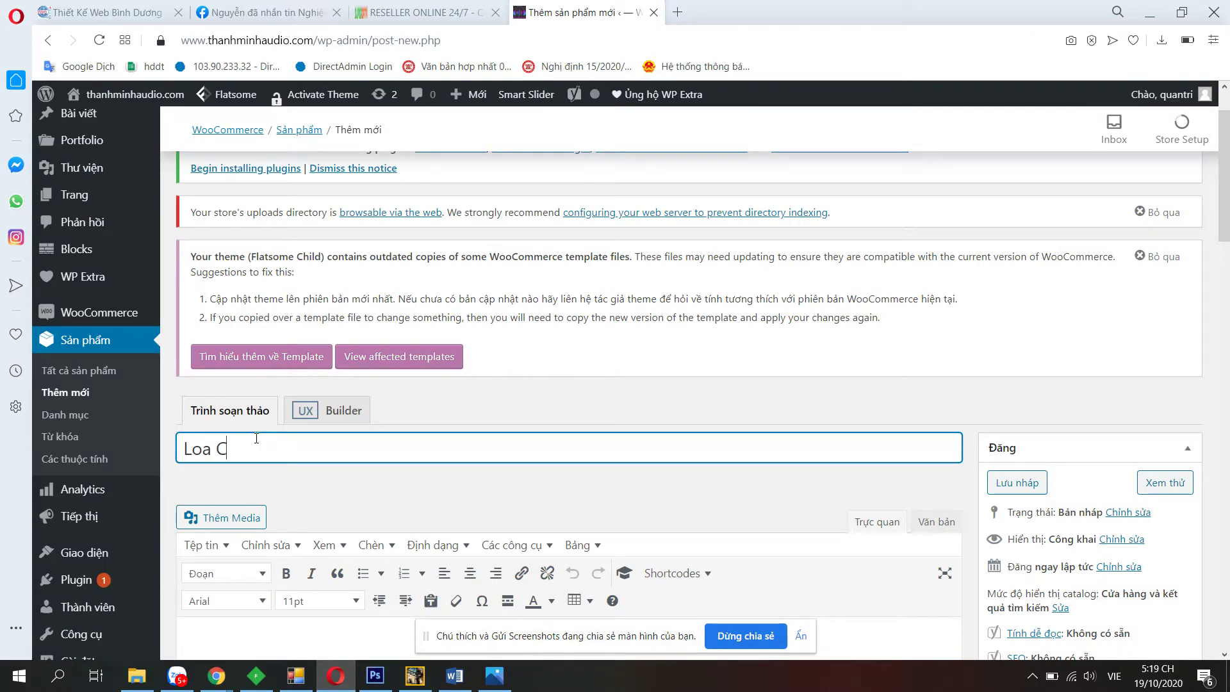
type("CA ")
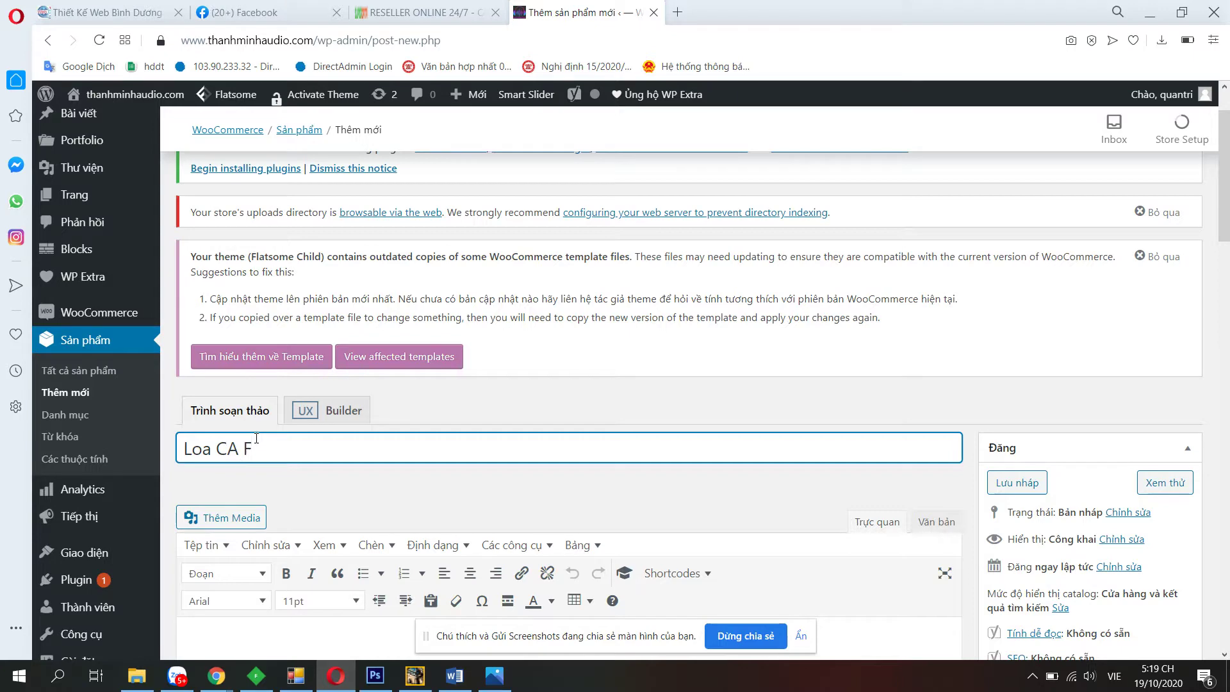
type("F612")
scroll(256, 439, "down", 3)
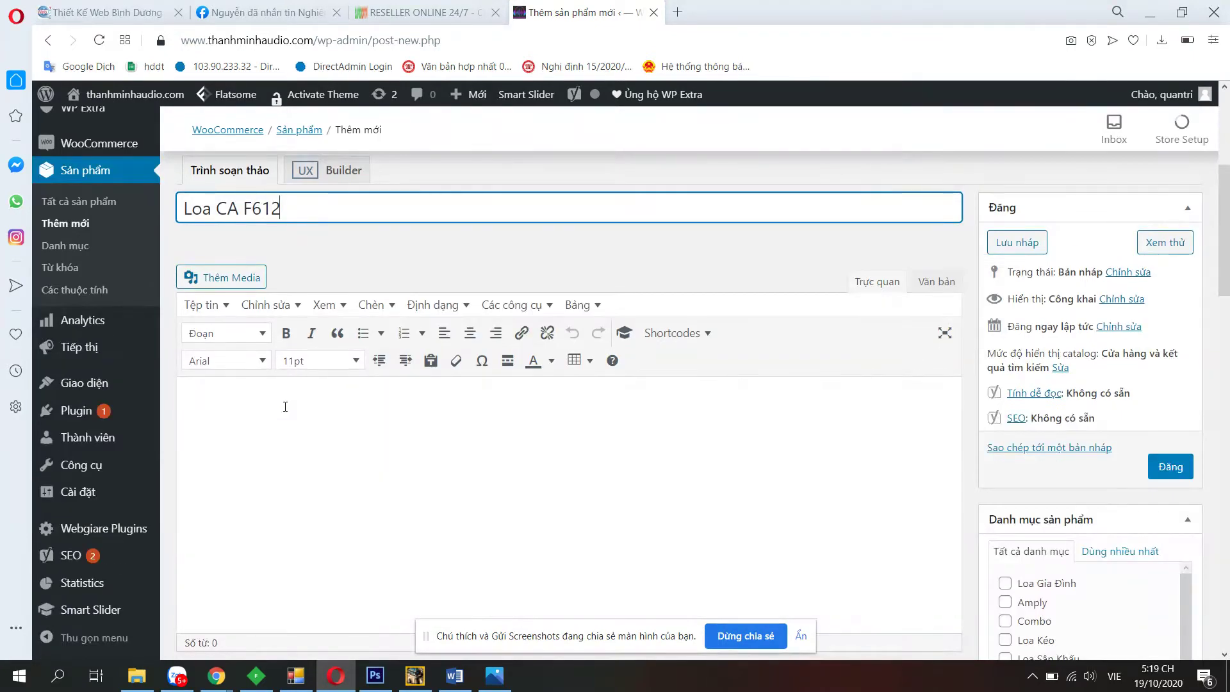
left_click(234, 417)
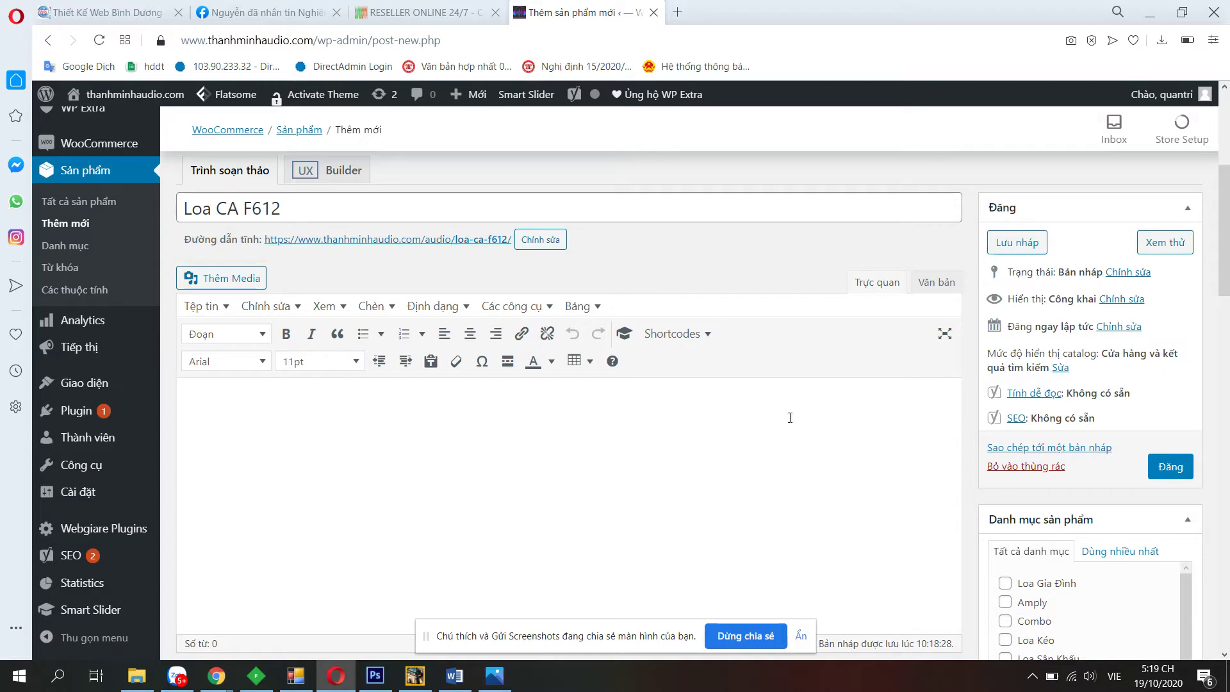
Assign the product to the category Loa Gia Đình and upload loa-thuan-an-binh-duong (6) from the desktop as its product image.
scroll(789, 418, "down", 2)
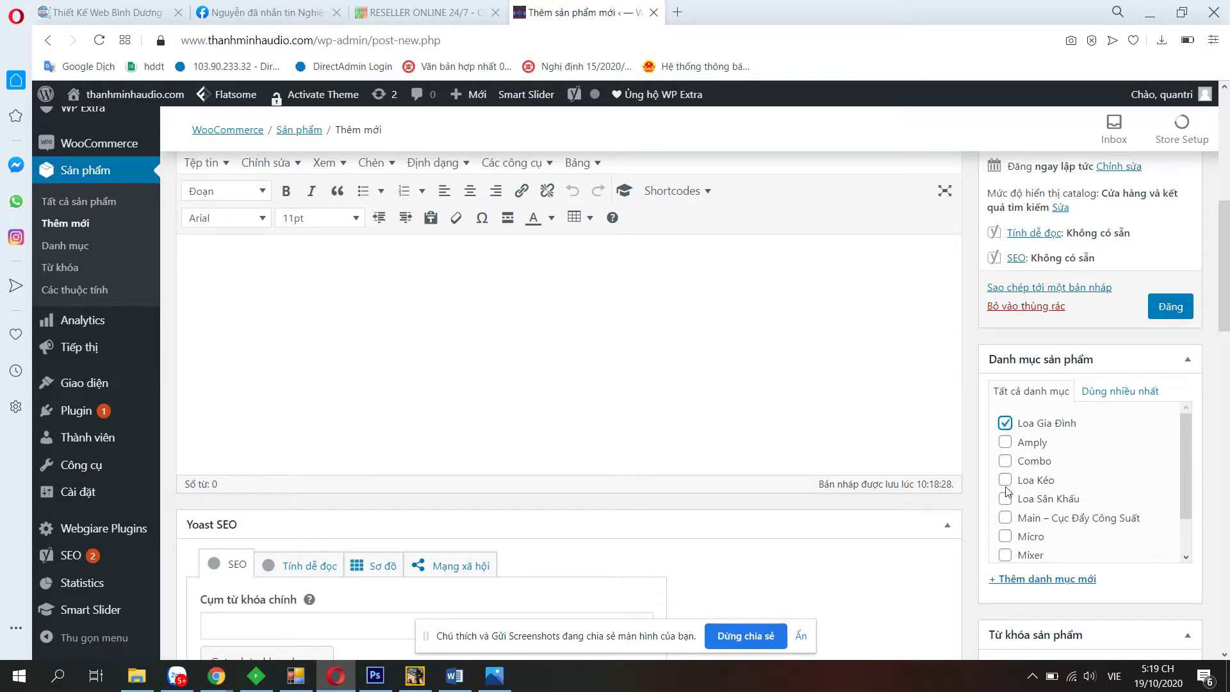
scroll(951, 493, "down", 5)
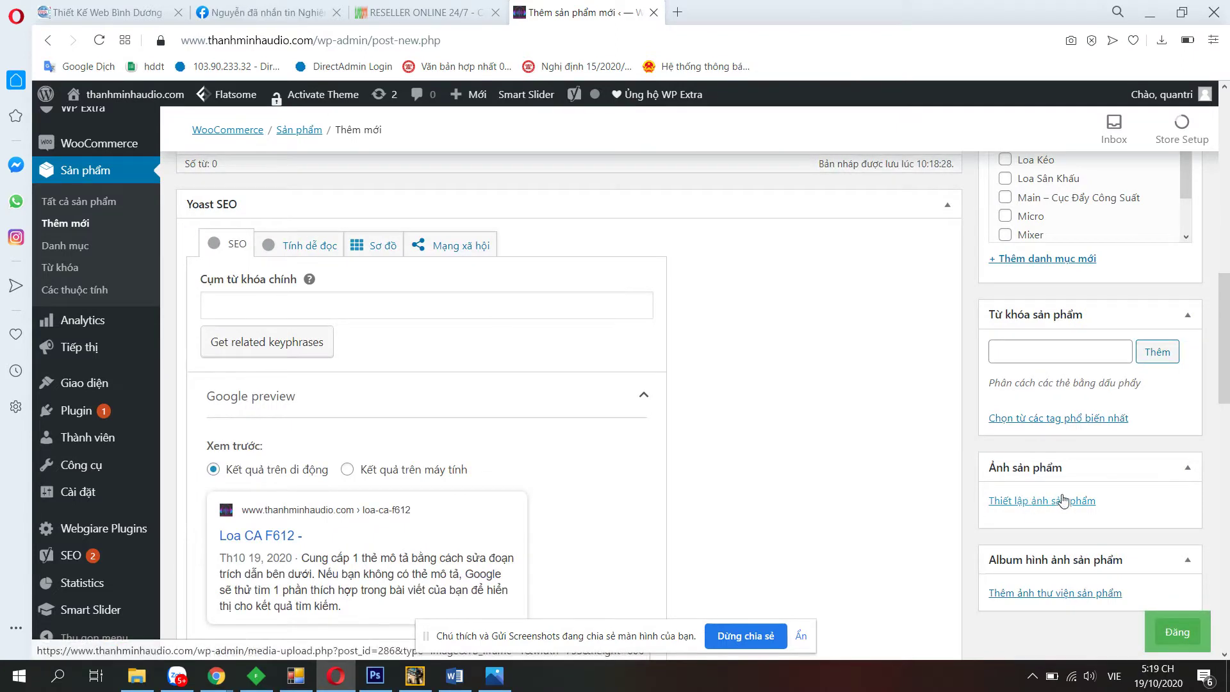
left_click(1035, 501)
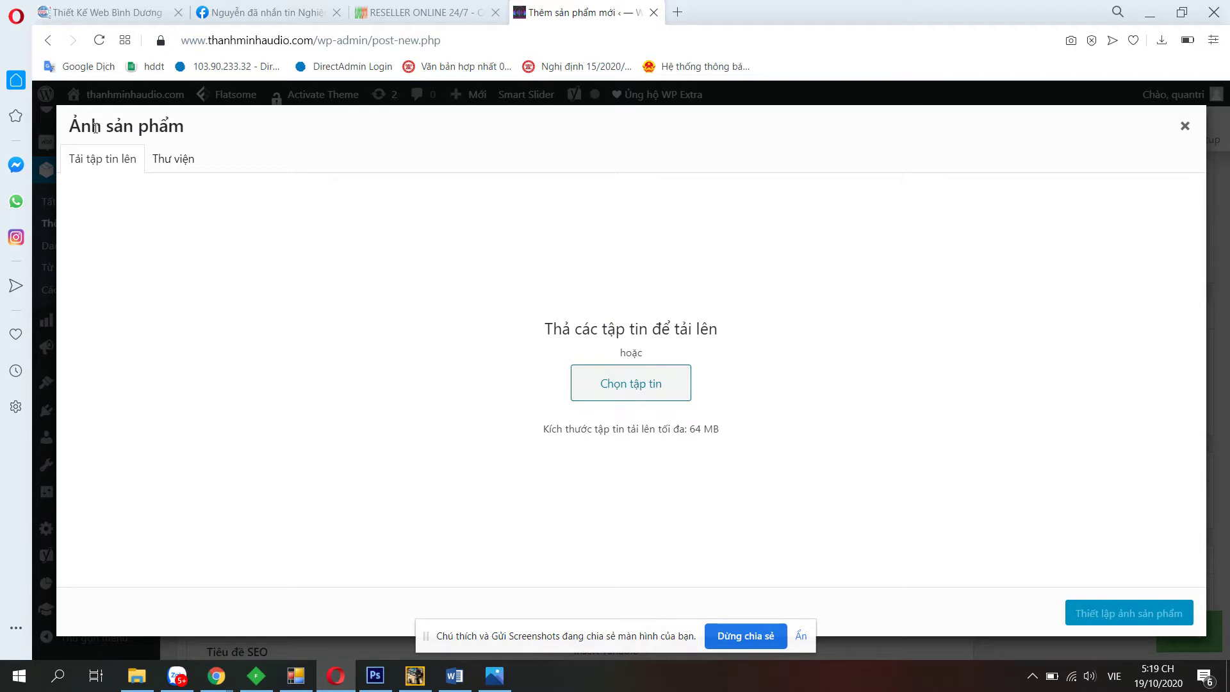
left_click(652, 385)
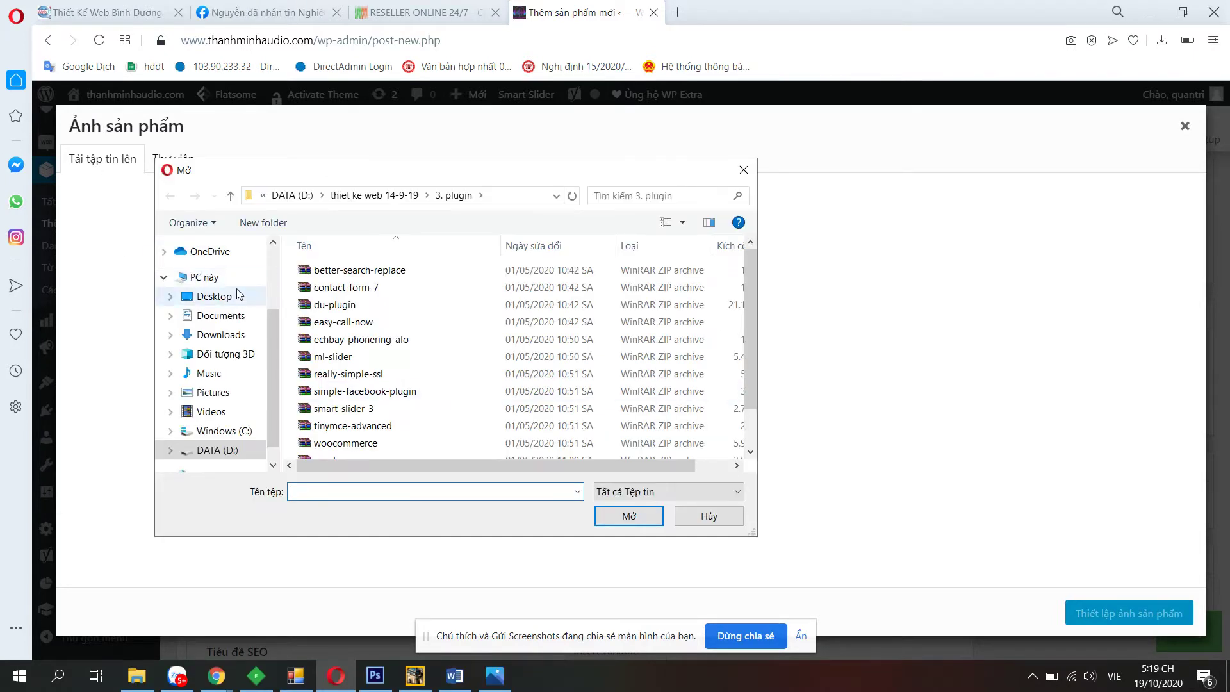
left_click(215, 296)
scroll(493, 348, "down", 10)
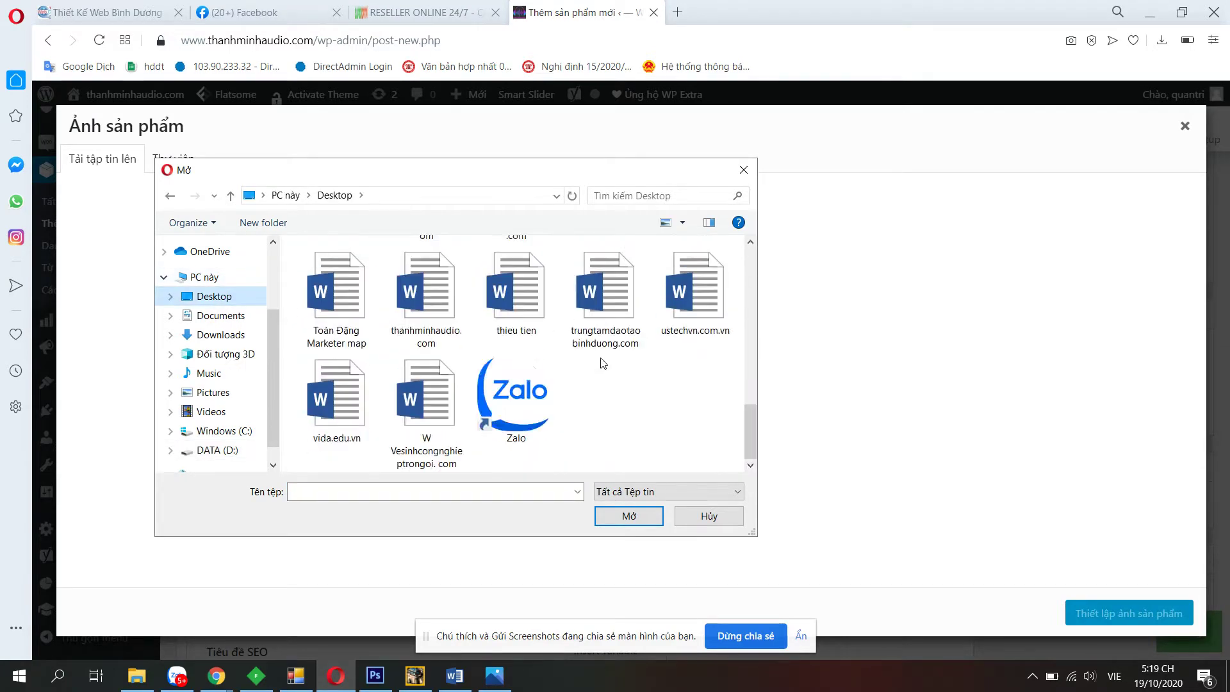
left_click(434, 296)
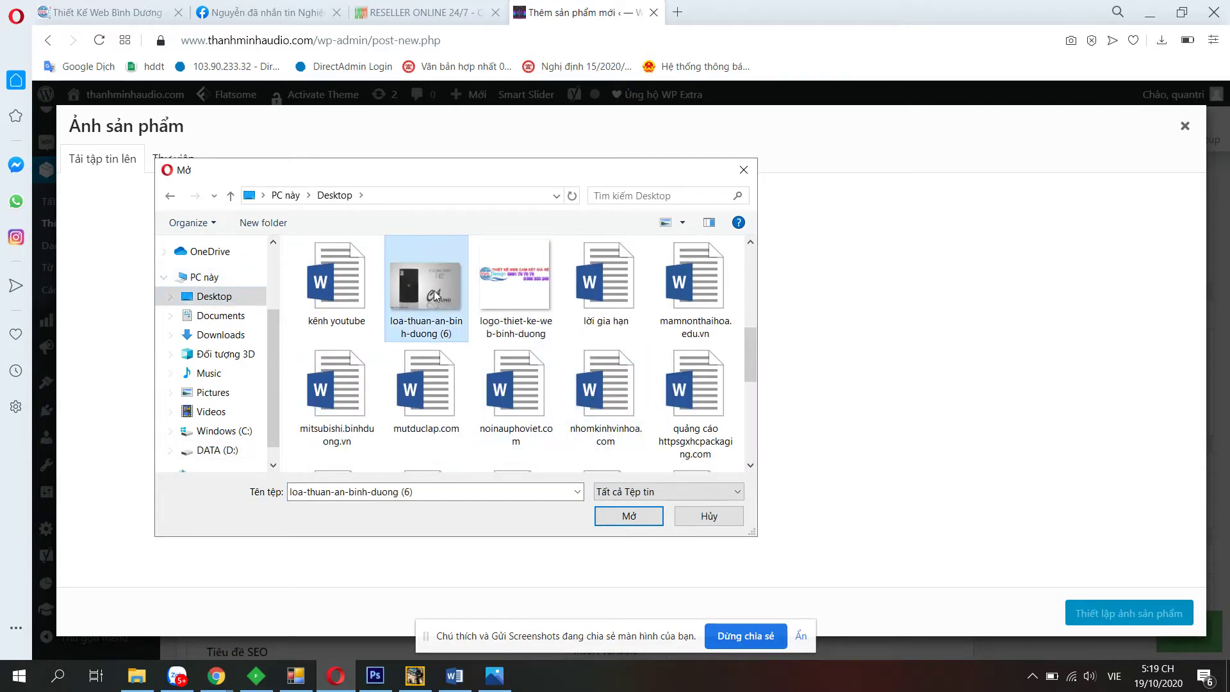
left_click(636, 522)
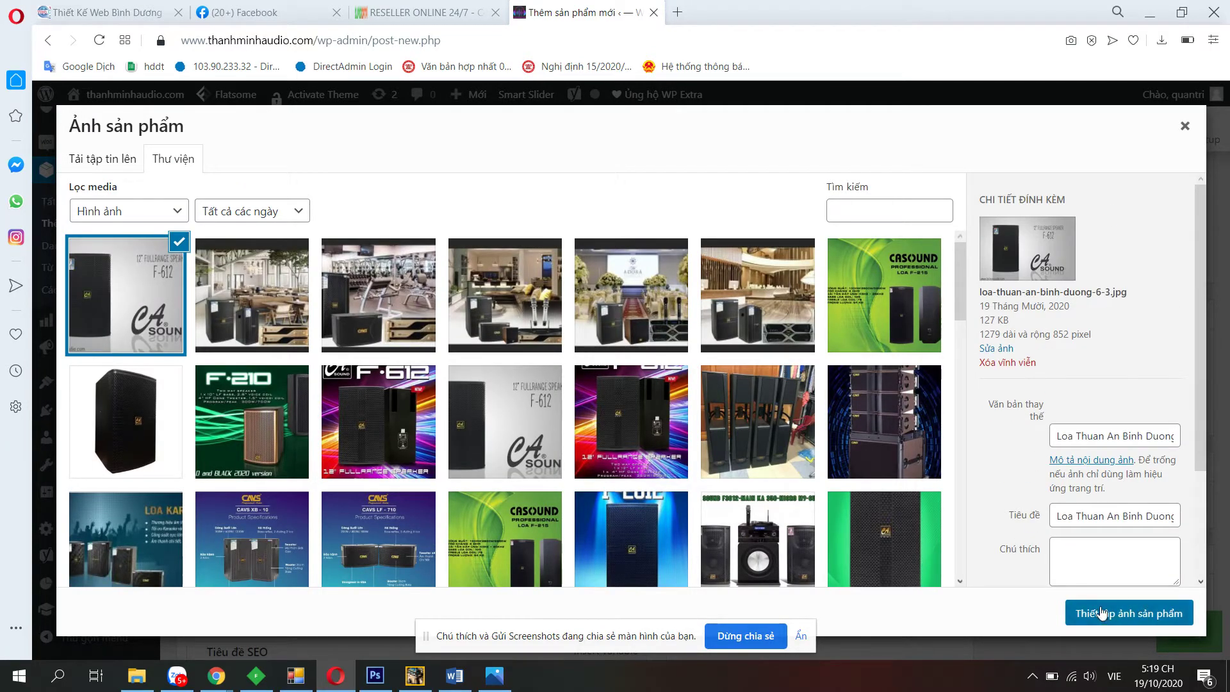
left_click(1126, 615)
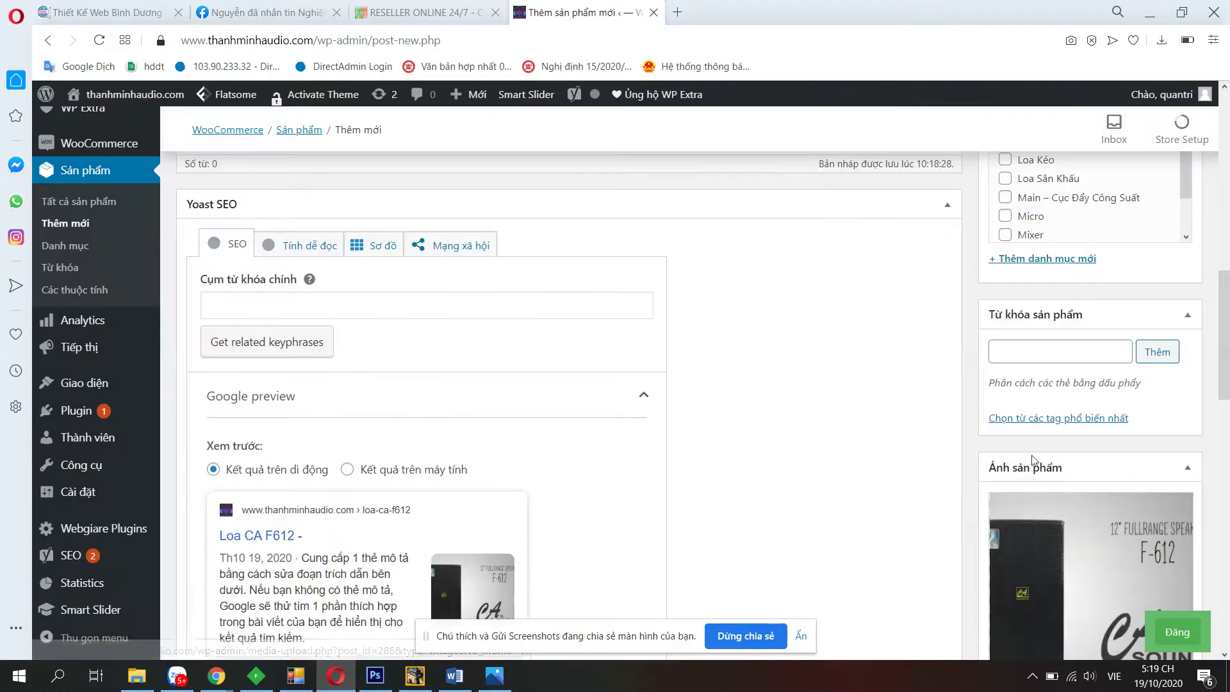
Set the product's regular price (Giá bán thường) to 10000000 ₫.
scroll(1006, 302, "down", 3)
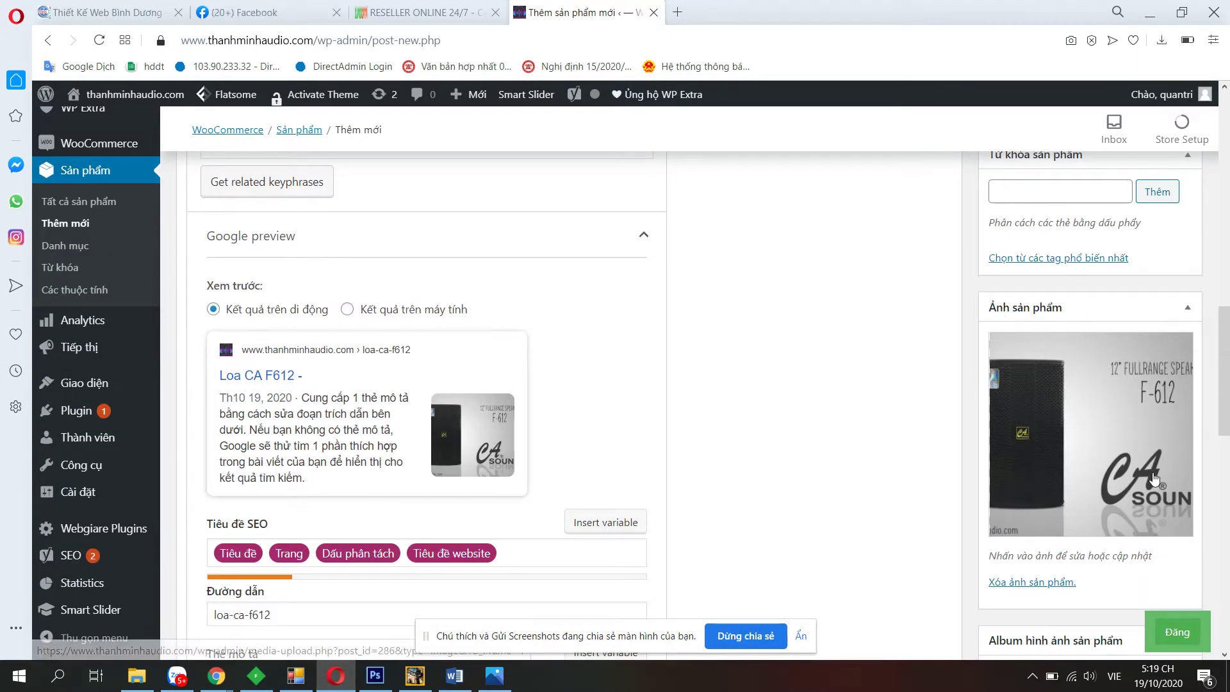
scroll(1024, 558, "down", 10)
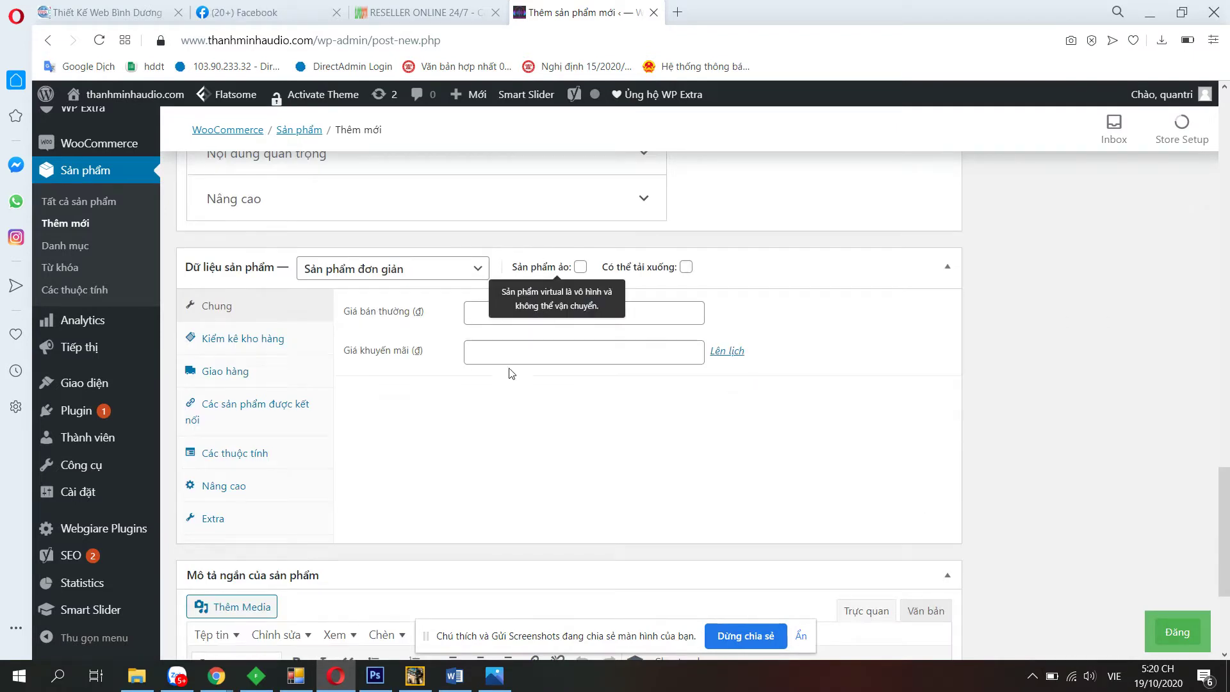
left_click(481, 320)
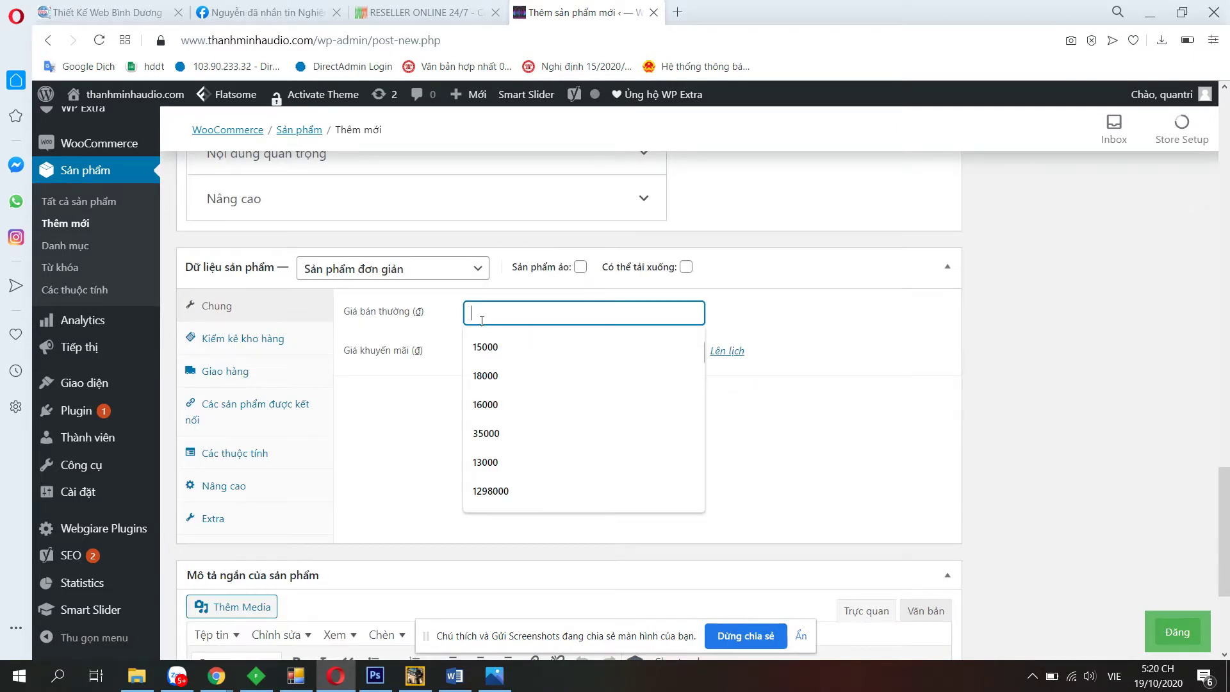
type("10")
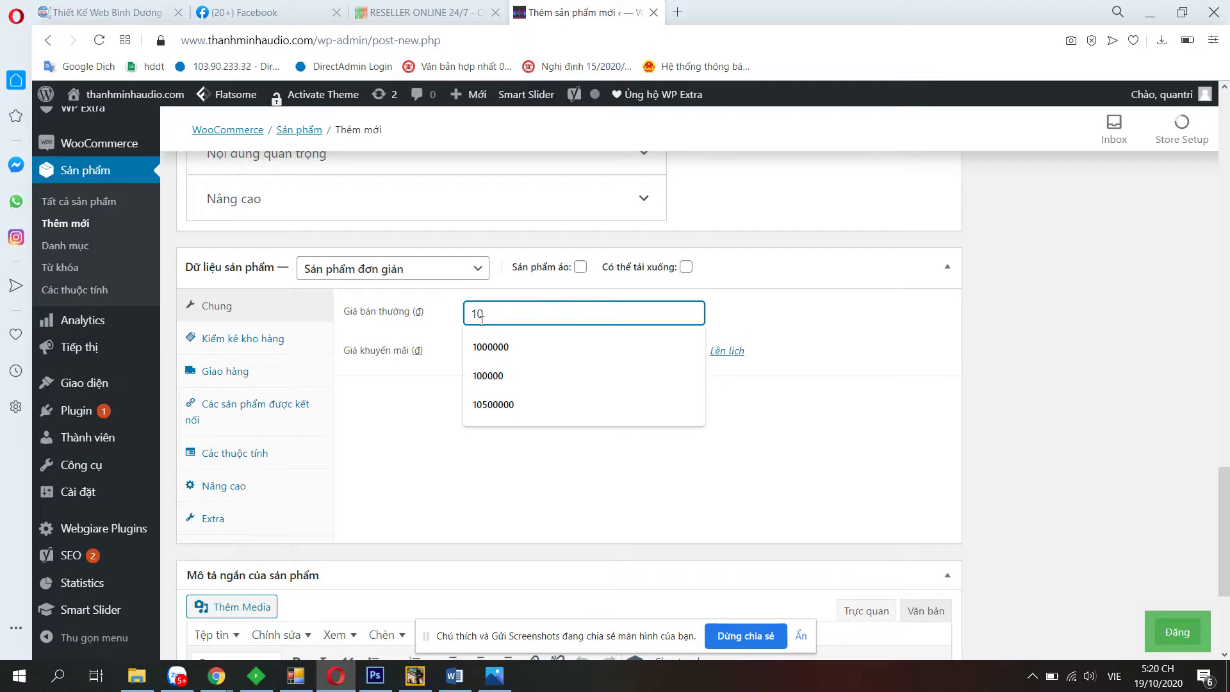
type("00000")
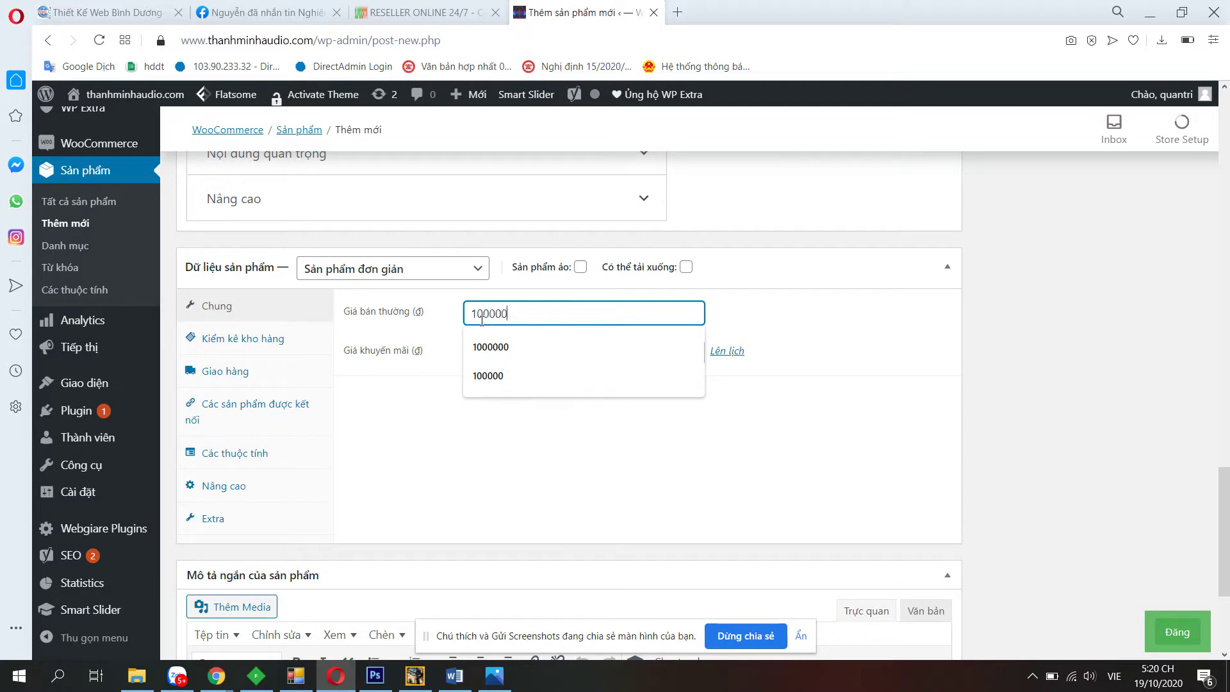
type("0")
left_click(545, 446)
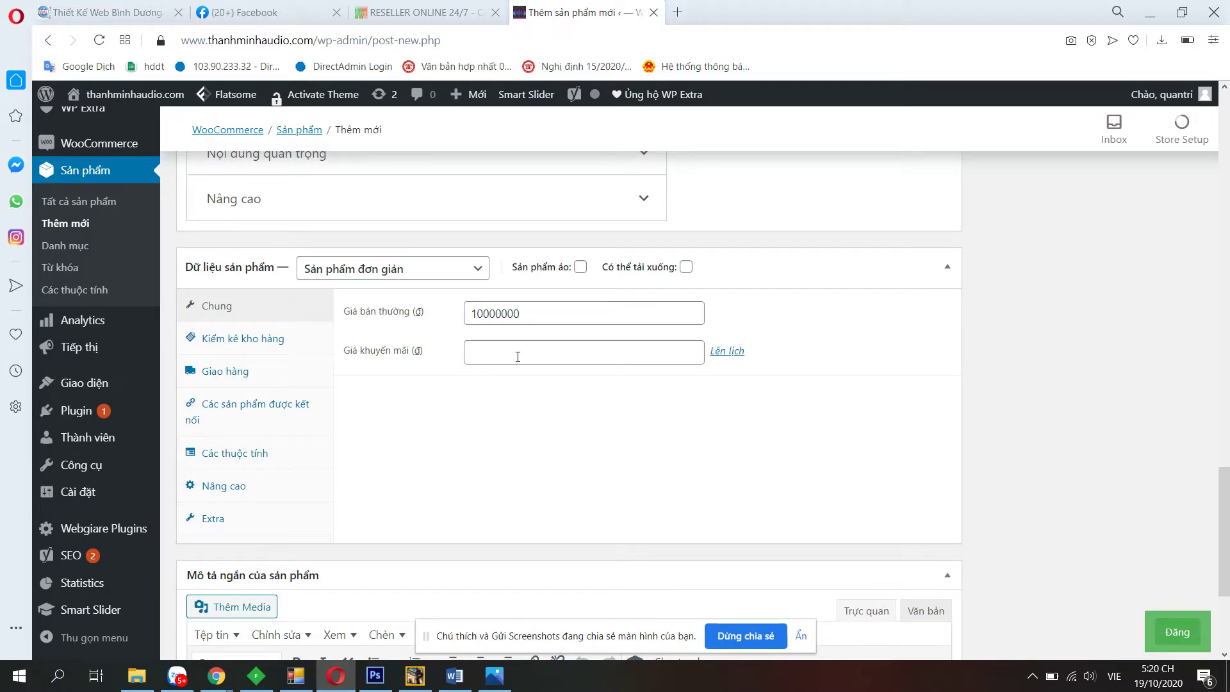
Set the product's sale price (Giá khuyến mãi) to 9000000 ₫.
left_click(518, 357)
type("9")
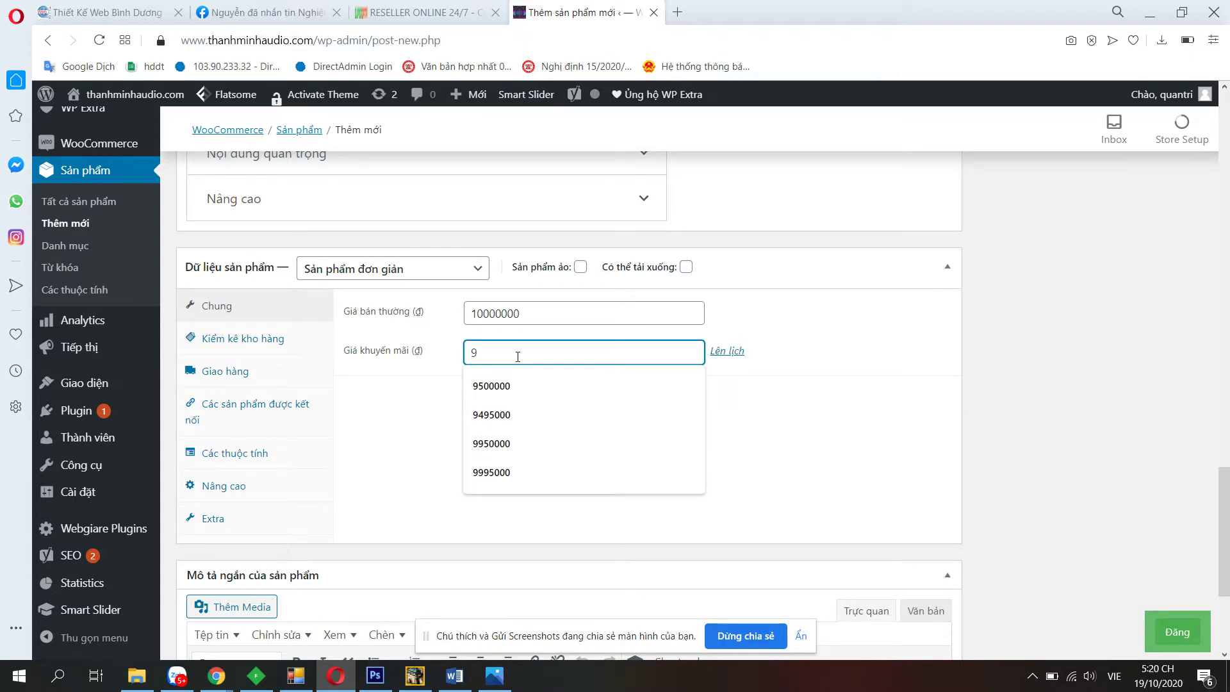
type("000000")
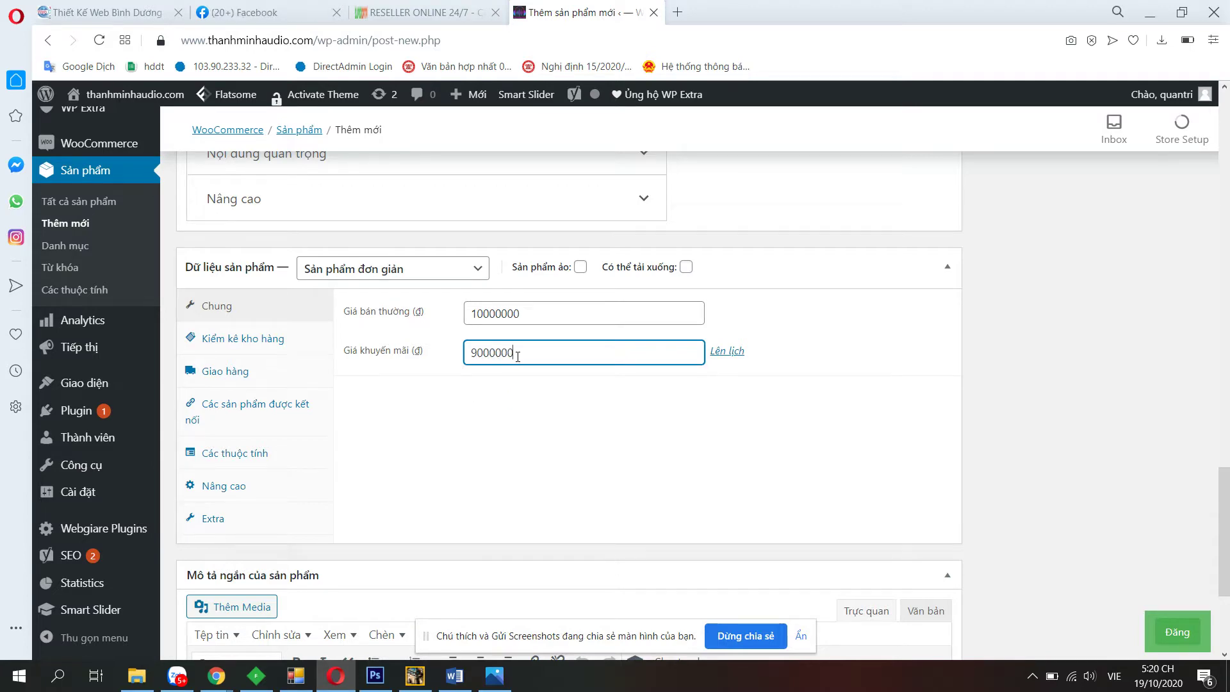
left_click(589, 464)
Write the product's short description in two lines: "giao hàng toàn quốc" and "bảo hành: 12 tháng".
scroll(586, 465, "down", 4)
scroll(653, 472, "up", 3)
scroll(654, 472, "down", 1)
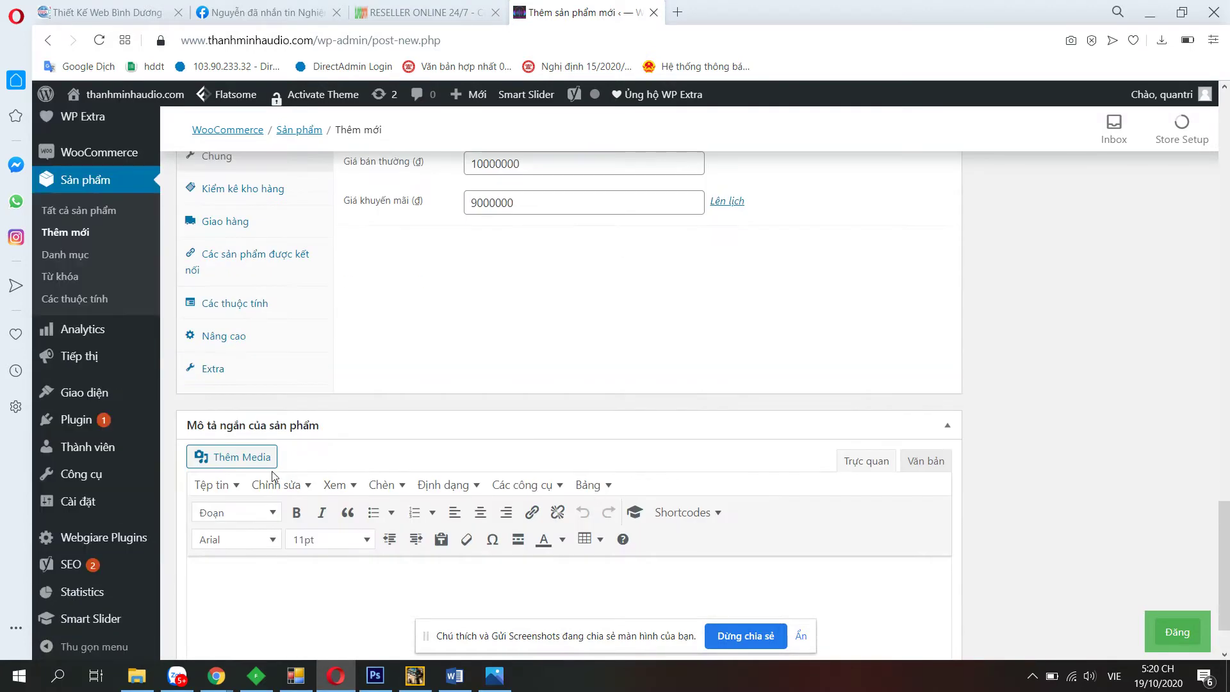
scroll(279, 560, "down", 1)
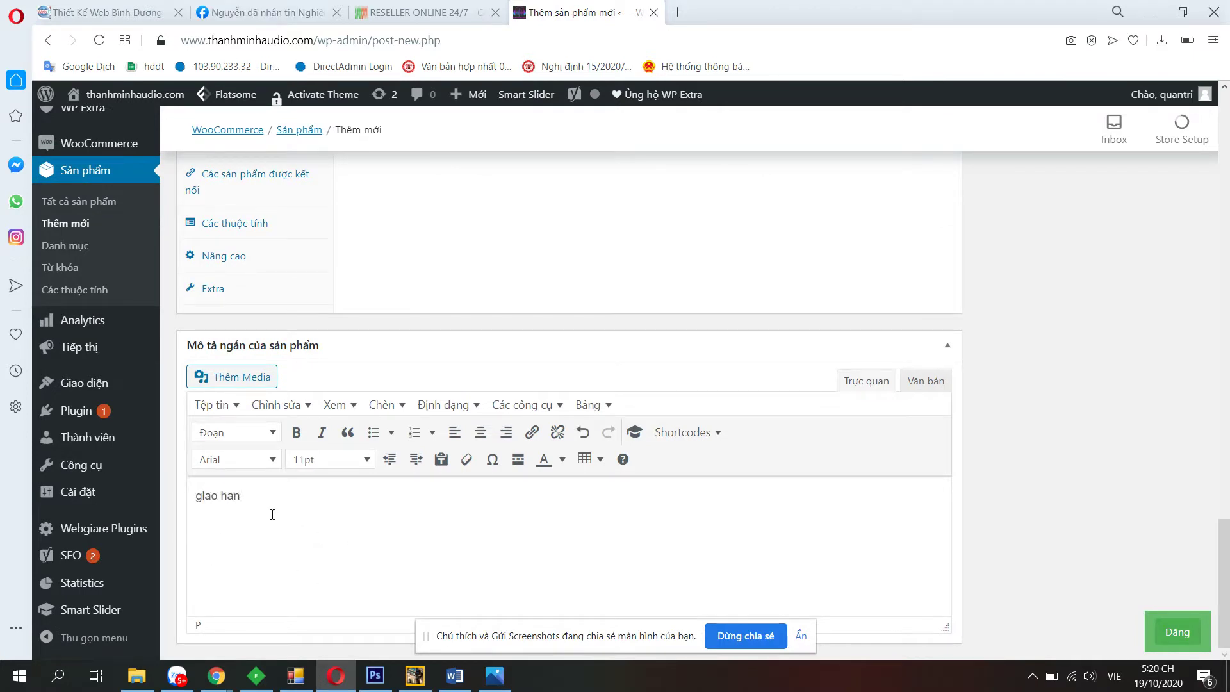
type("oàn quốc")
key("Return")
type("bảo hành: 12")
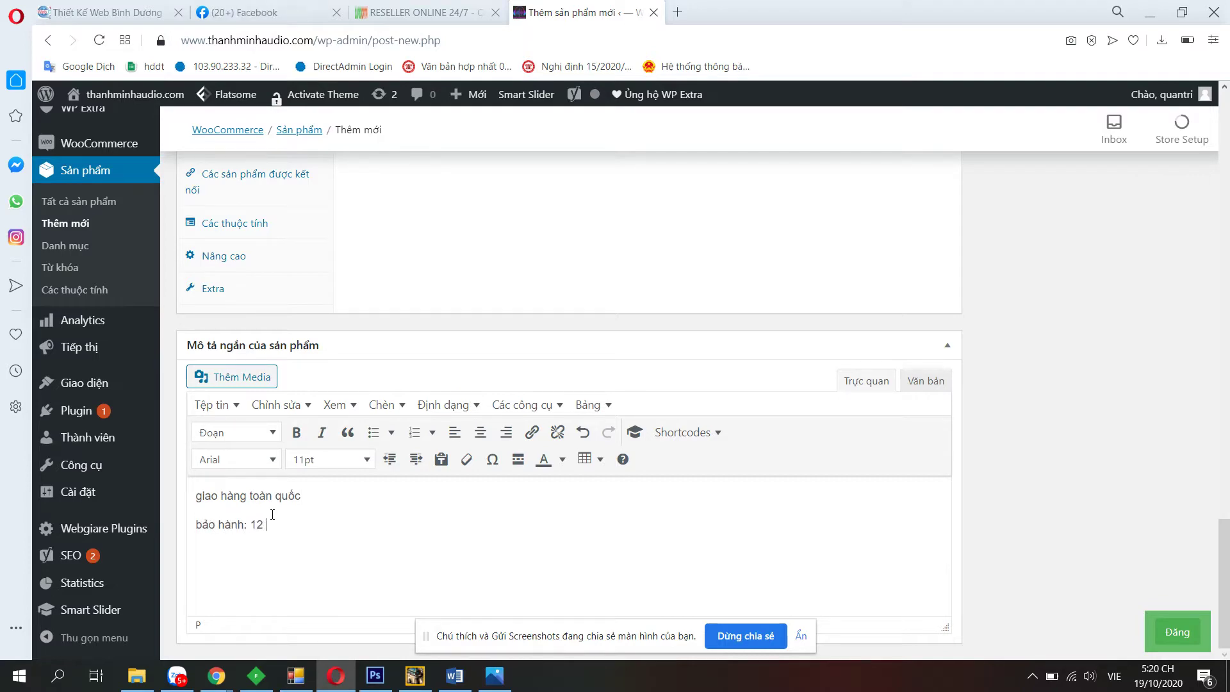
type(" than")
Write the product's main description in two lines: "xuất sứ" and "công suất".
scroll(272, 514, "up", 20)
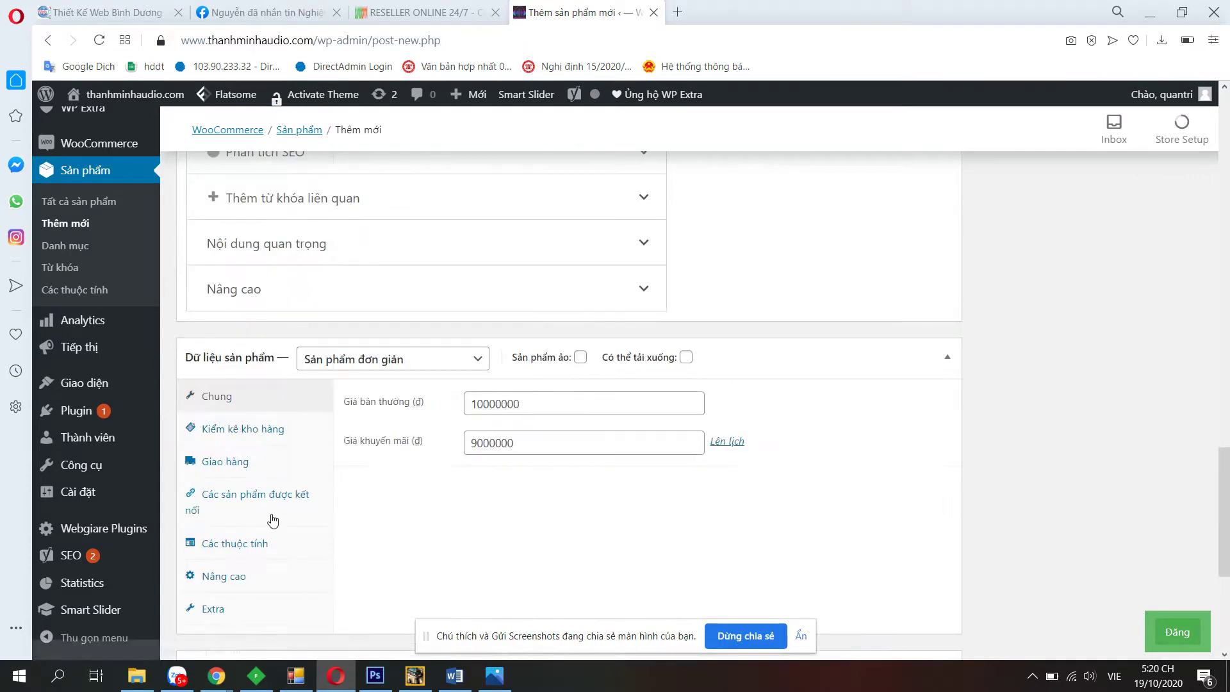
left_click(277, 551)
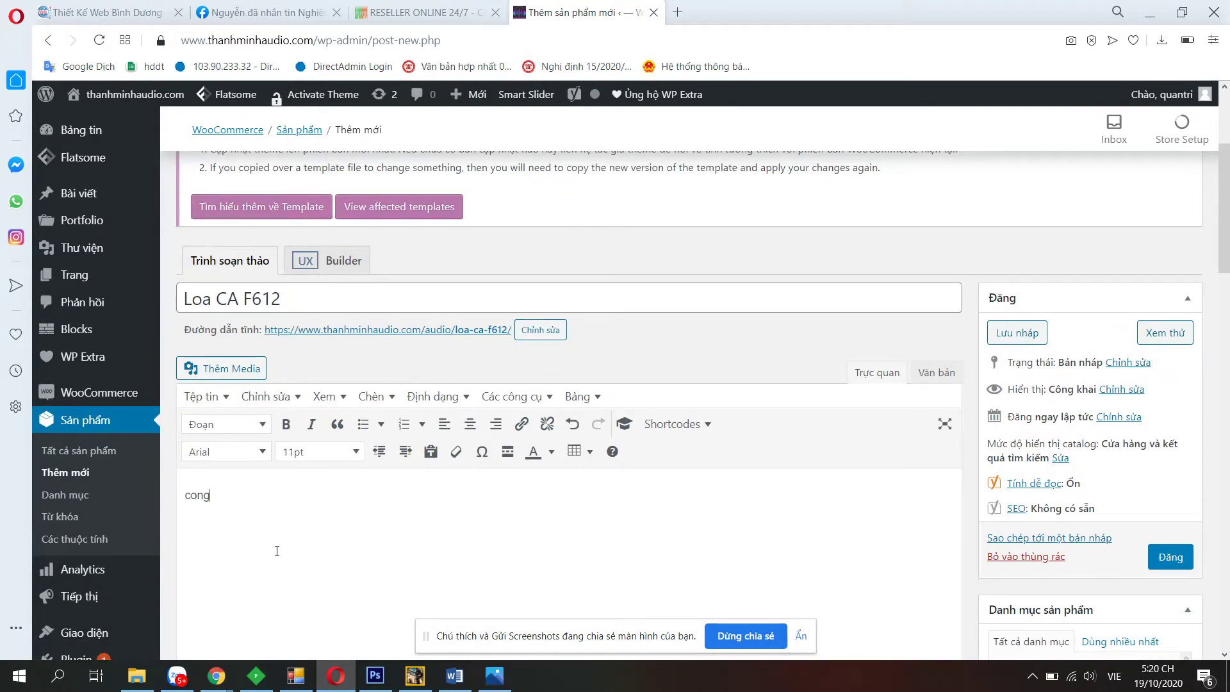
key("BackSpace")
key("BackSpace")
key("BackSpace")
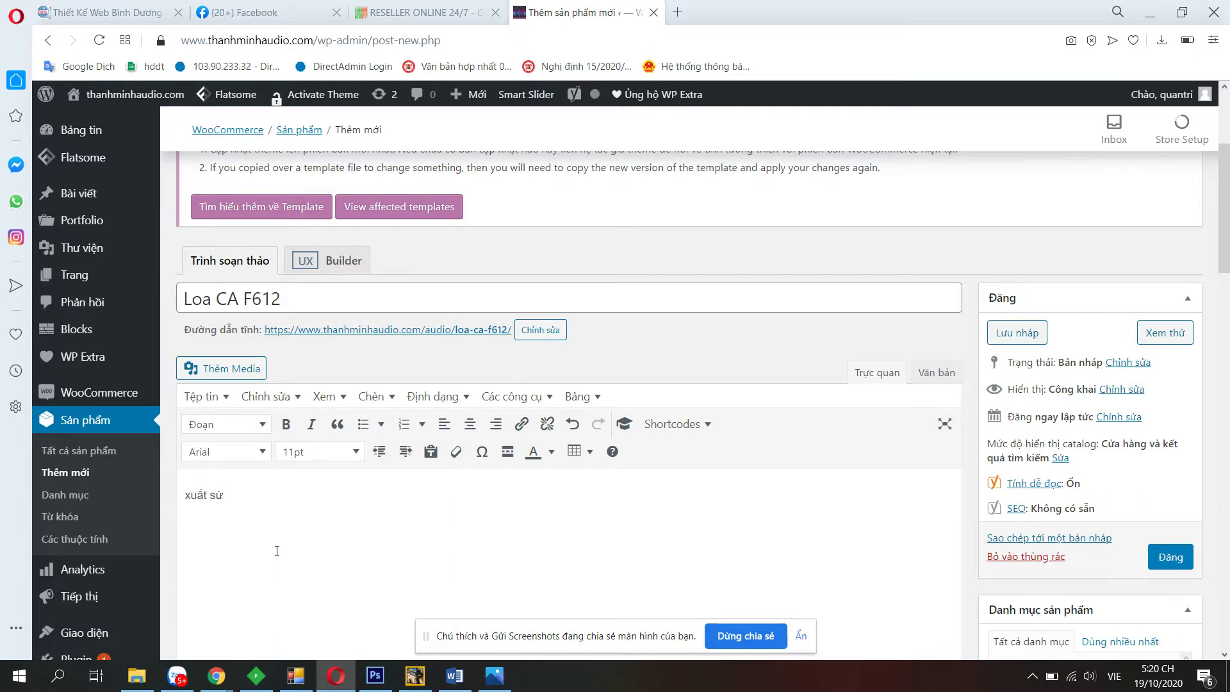
type("công suất")
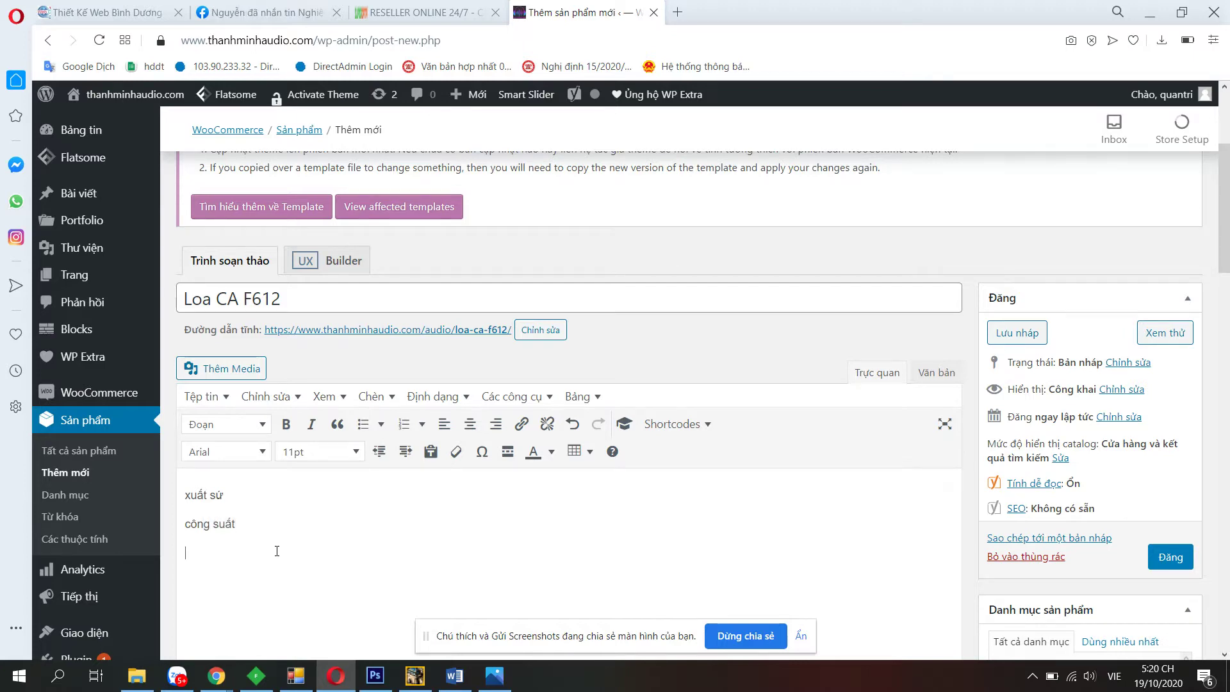
Publish the Loa CA F612 product.
scroll(269, 547, "down", 3)
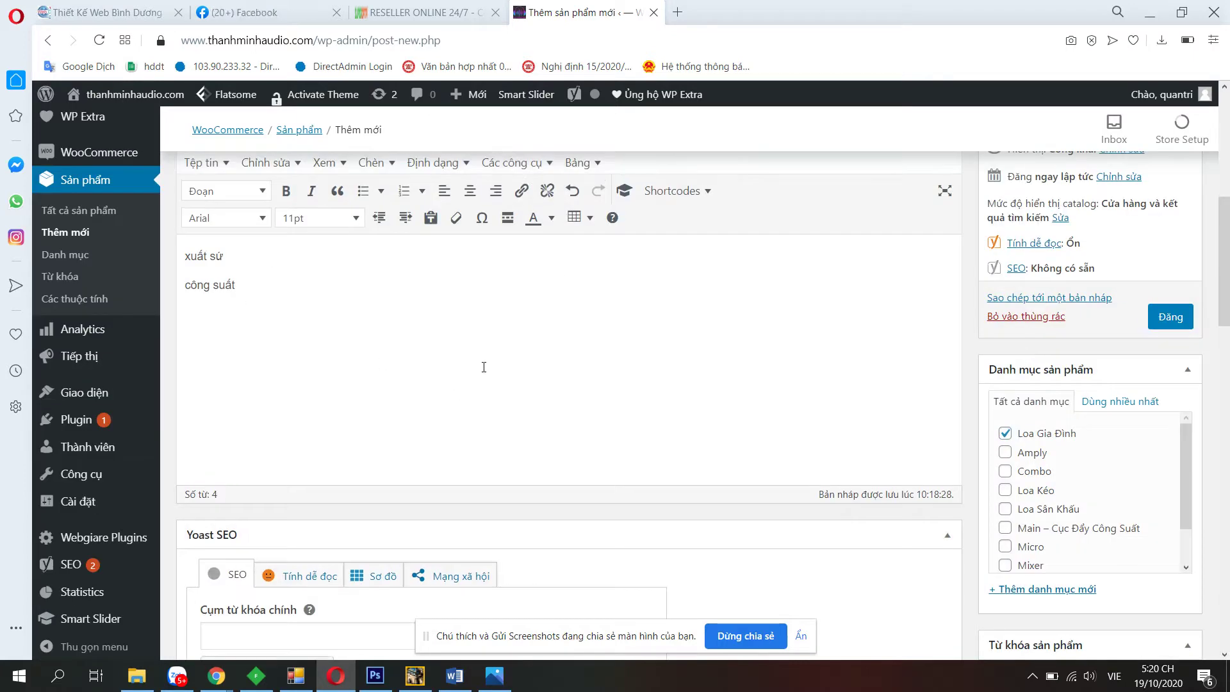
scroll(523, 406, "up", 2)
scroll(577, 371, "down", 2)
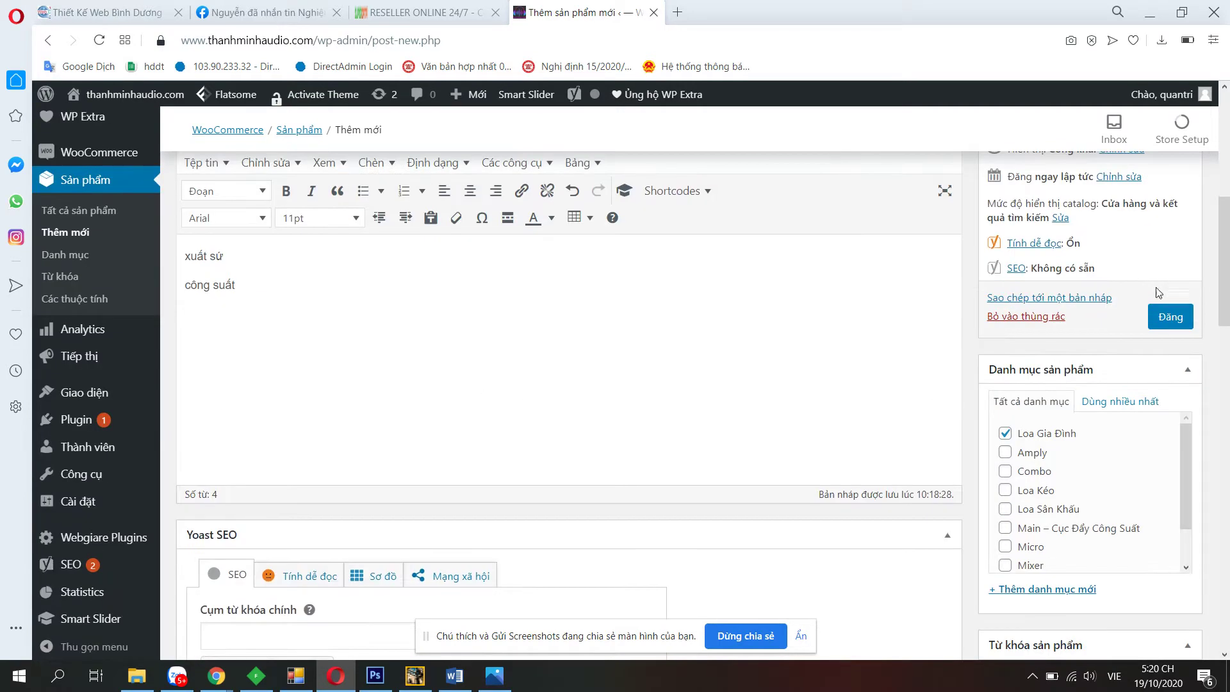
left_click(1174, 319)
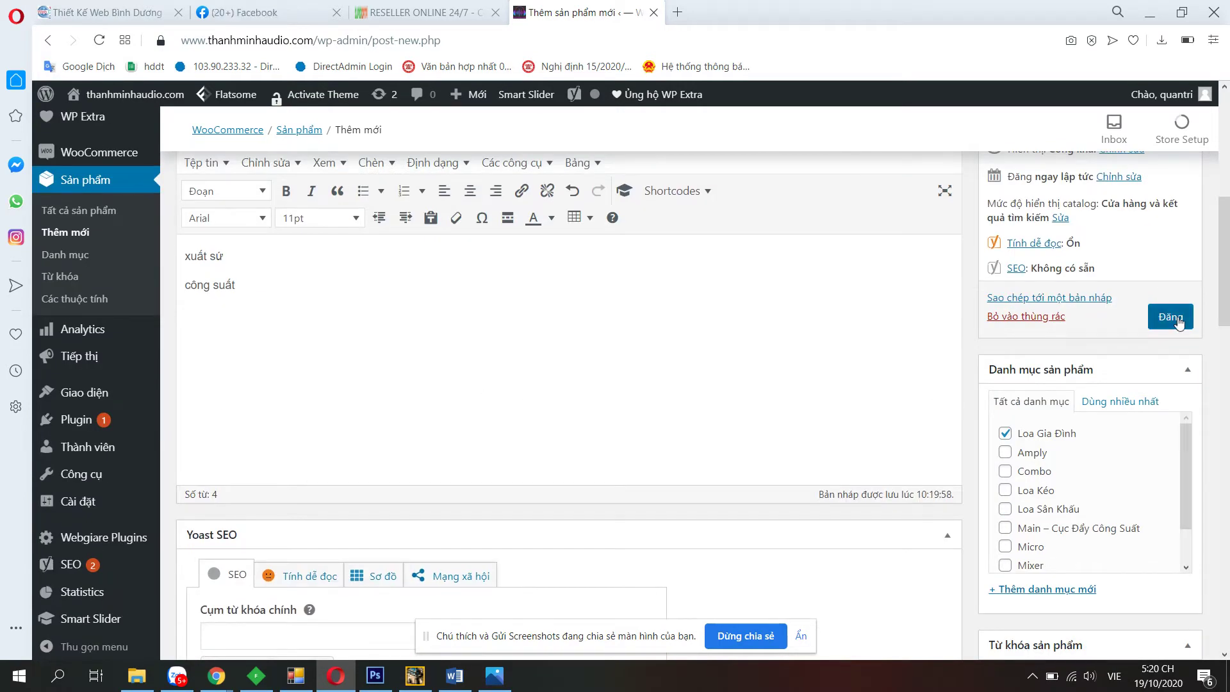
left_click(1176, 317)
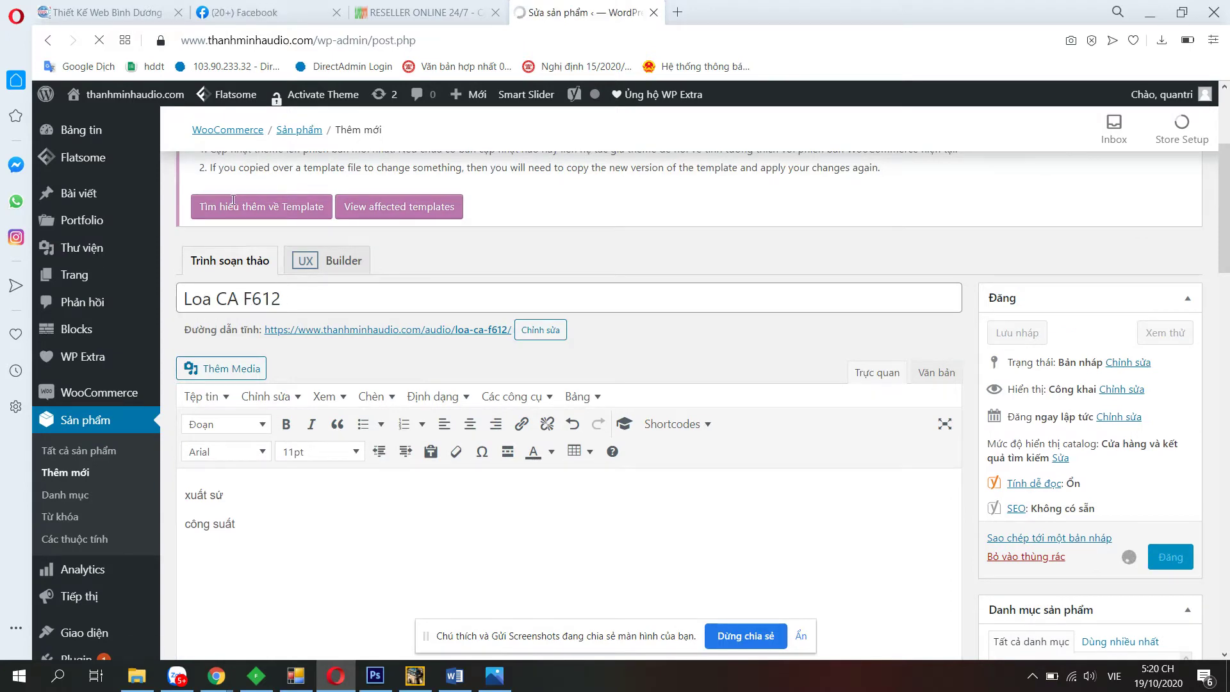
left_click(679, 12)
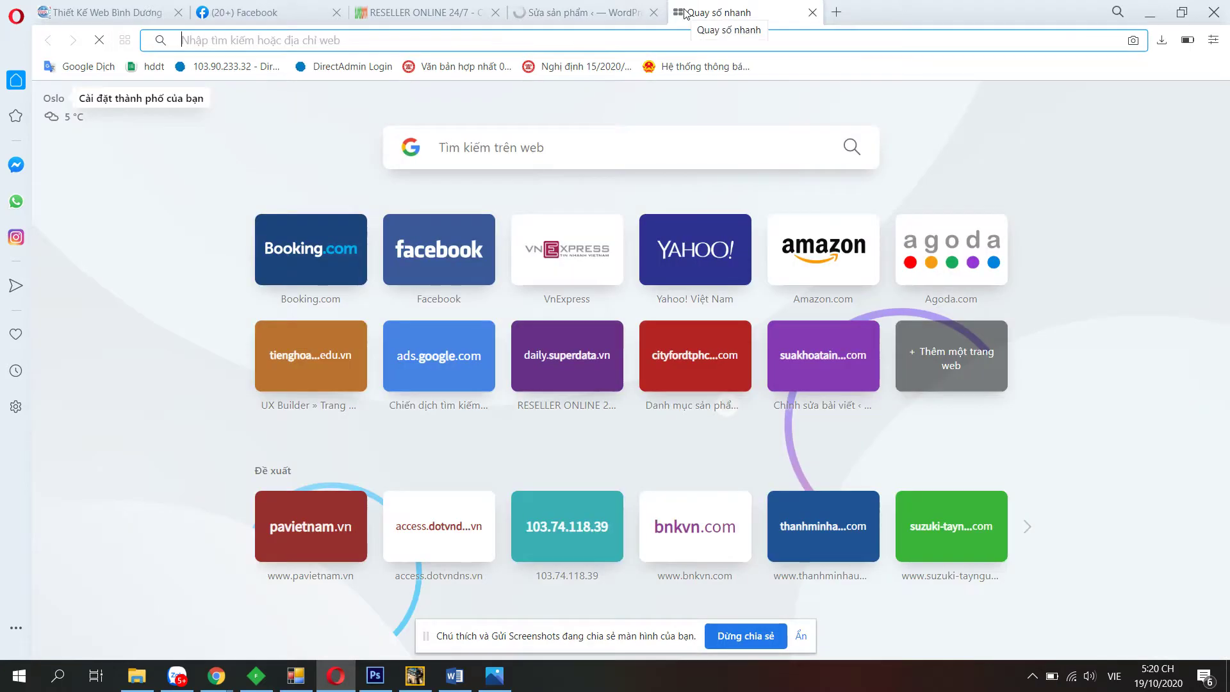
type("thanhm")
key("Return")
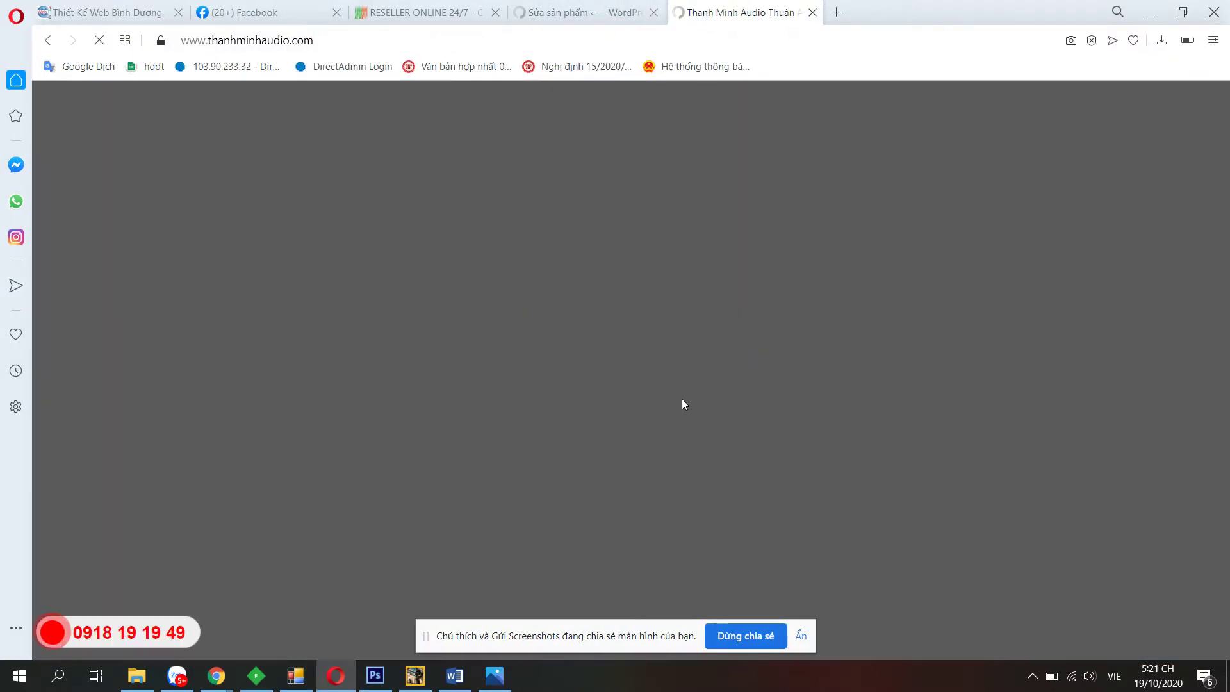
scroll(644, 394, "down", 5)
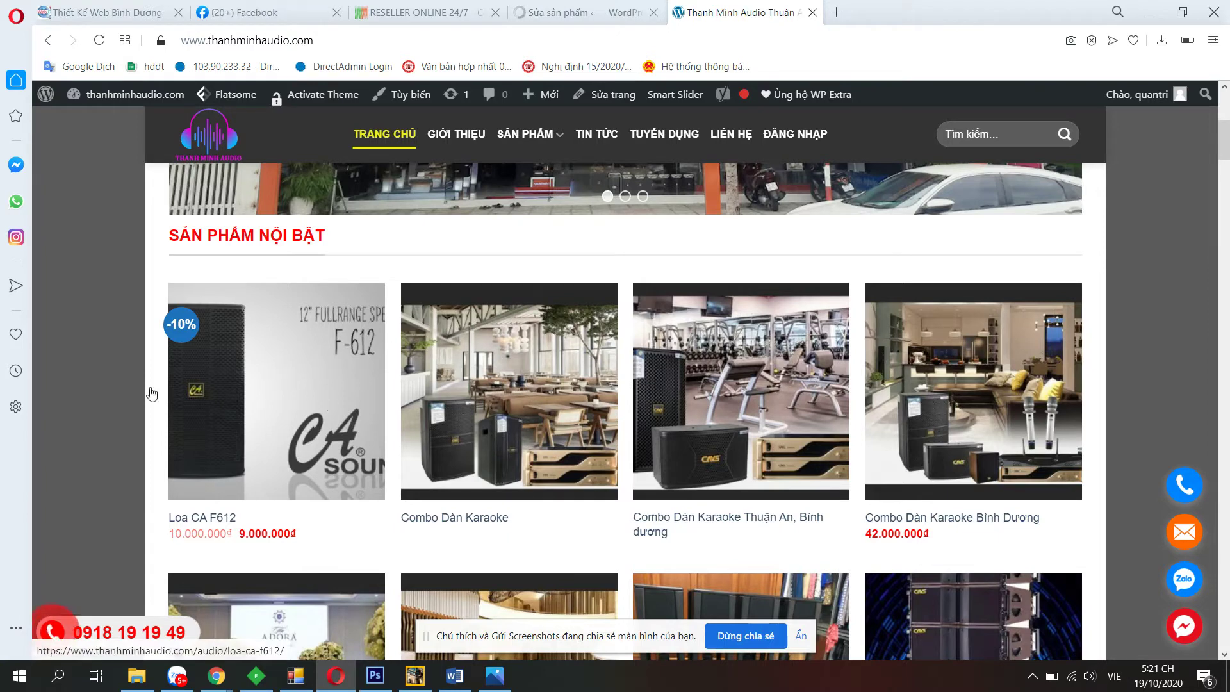
left_click(544, 8)
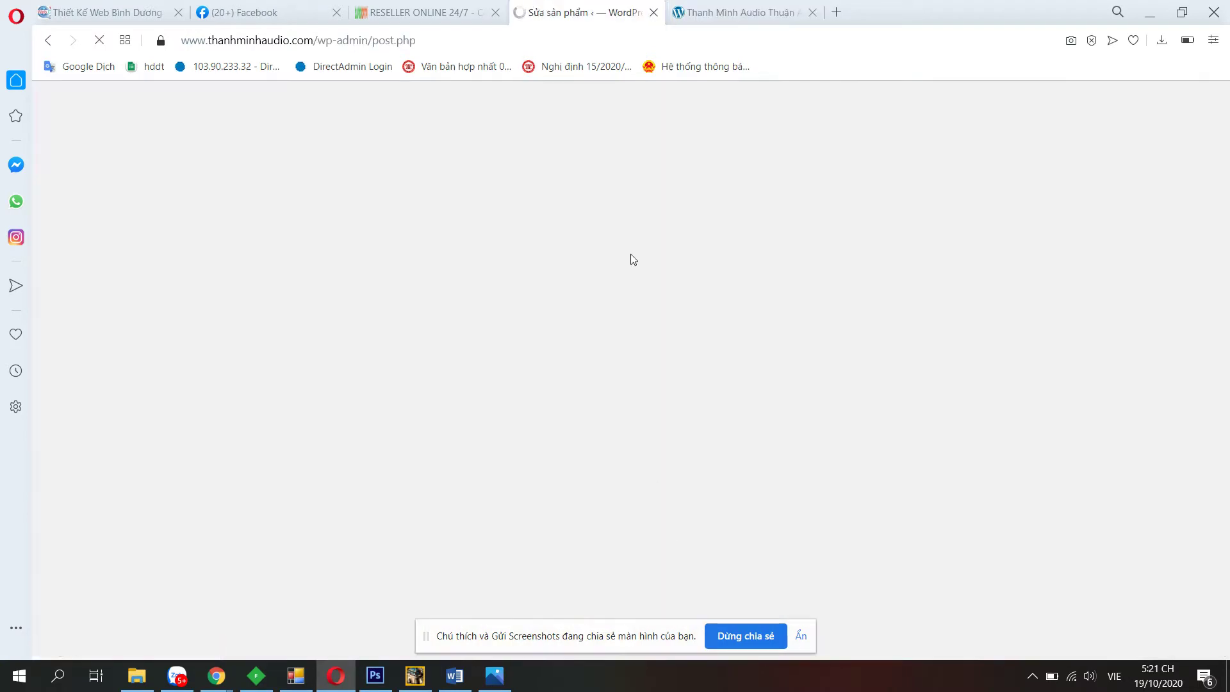
key("ctrl+Tab")
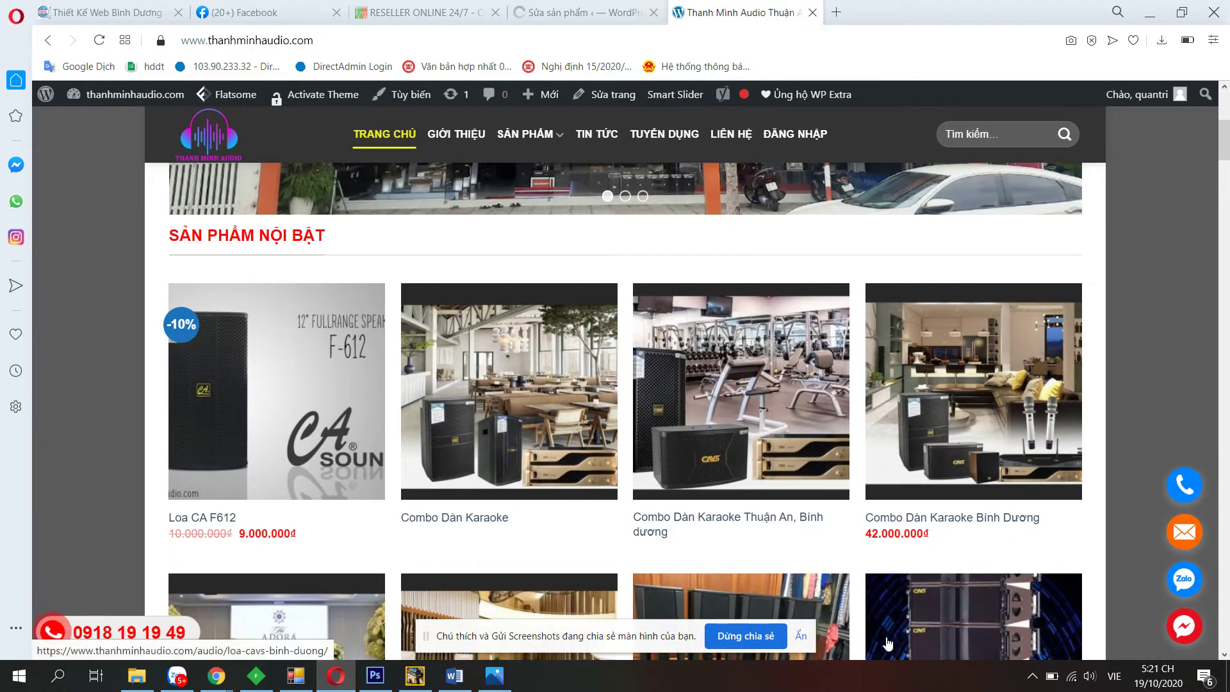
Return to the product's edit page in the site admin and open the list of all products.
left_click(583, 8)
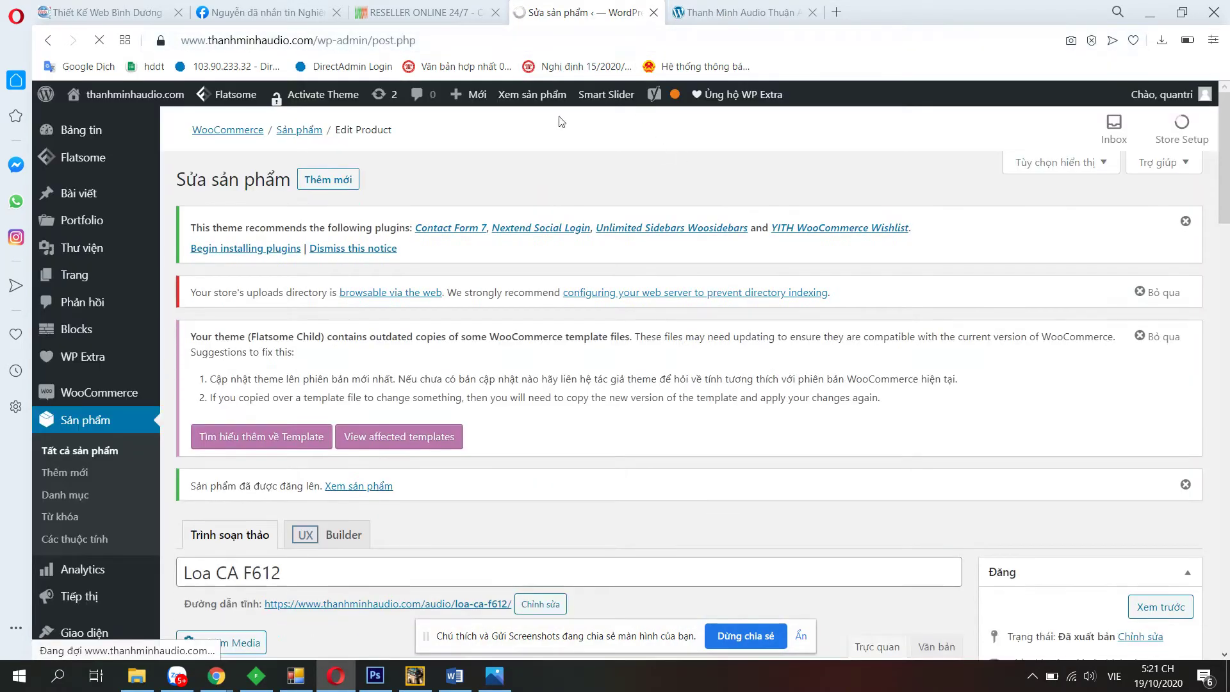
scroll(741, 377, "down", 5)
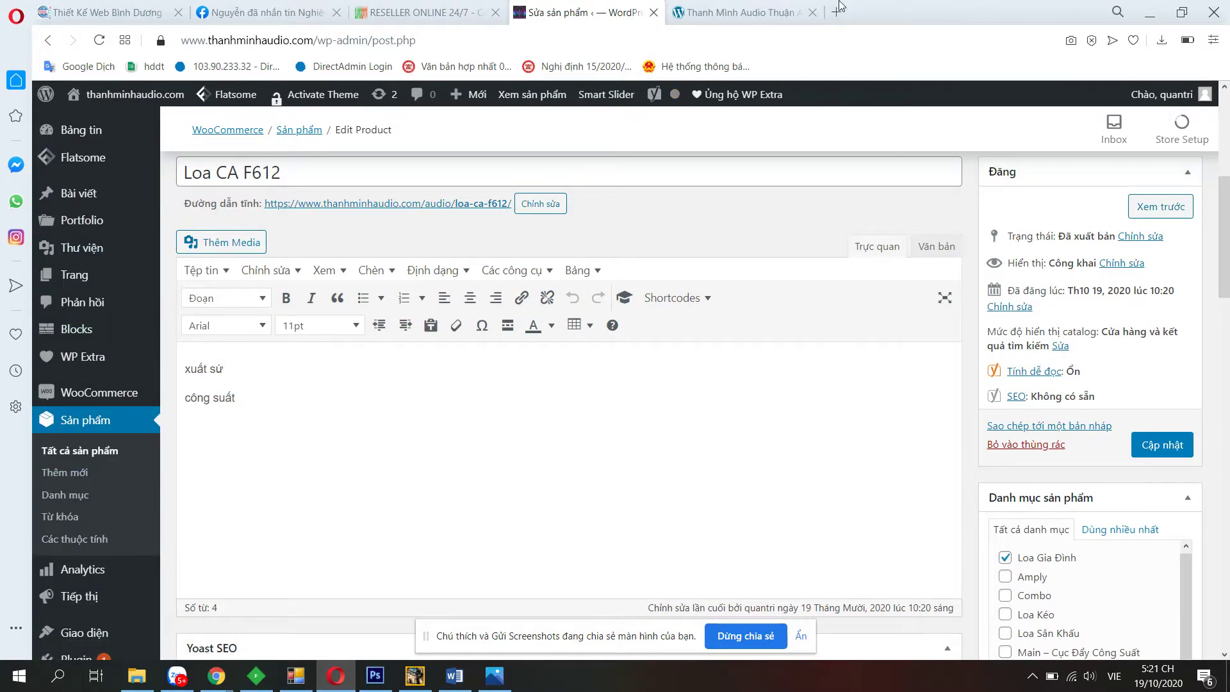
scroll(567, 472, "up", 2)
scroll(219, 461, "down", 2)
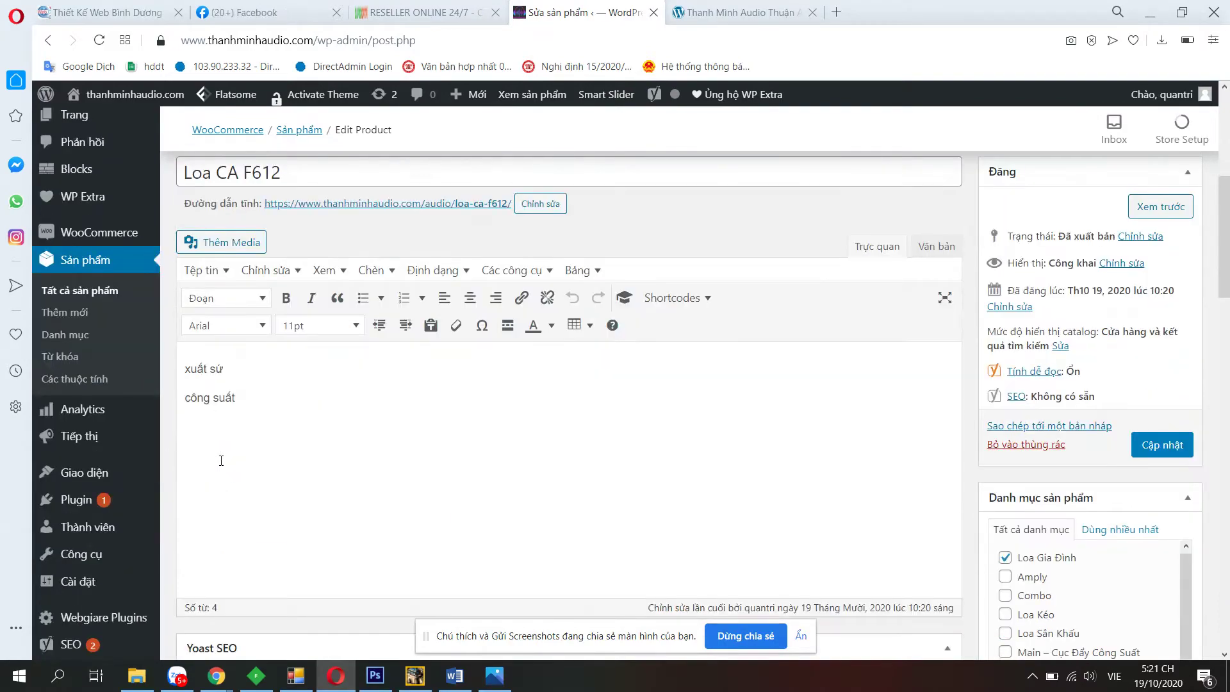
scroll(1099, 488, "down", 3)
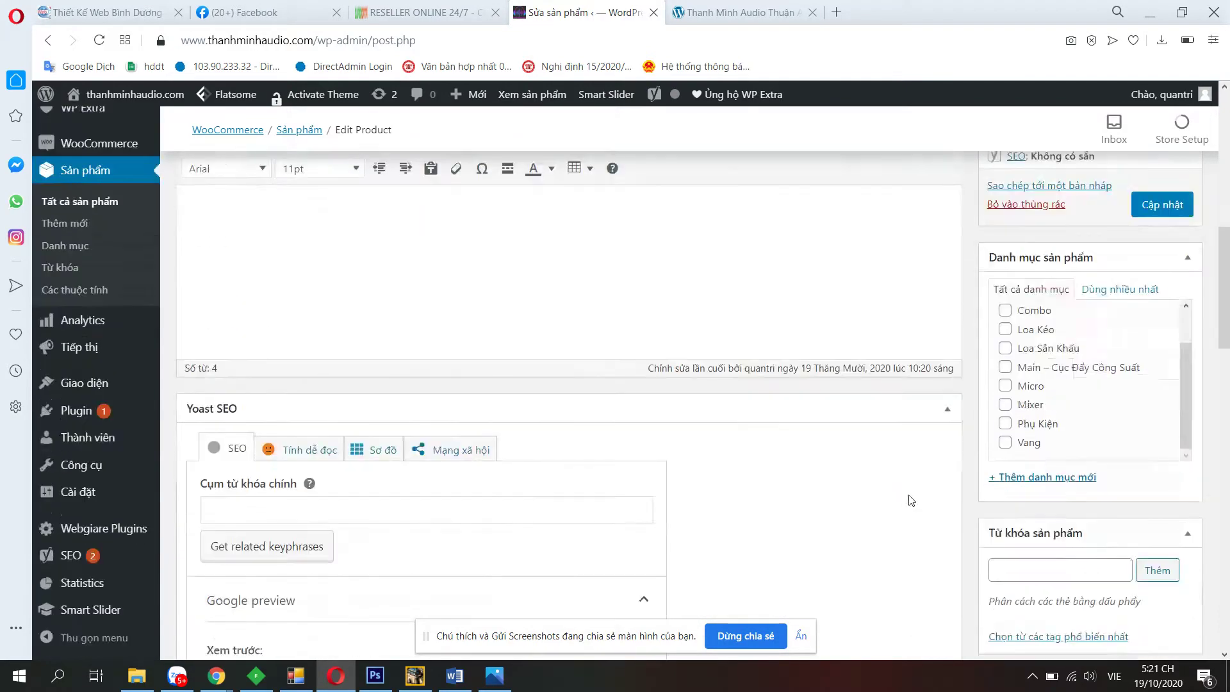
scroll(641, 448, "up", 8)
scroll(307, 541, "down", 3)
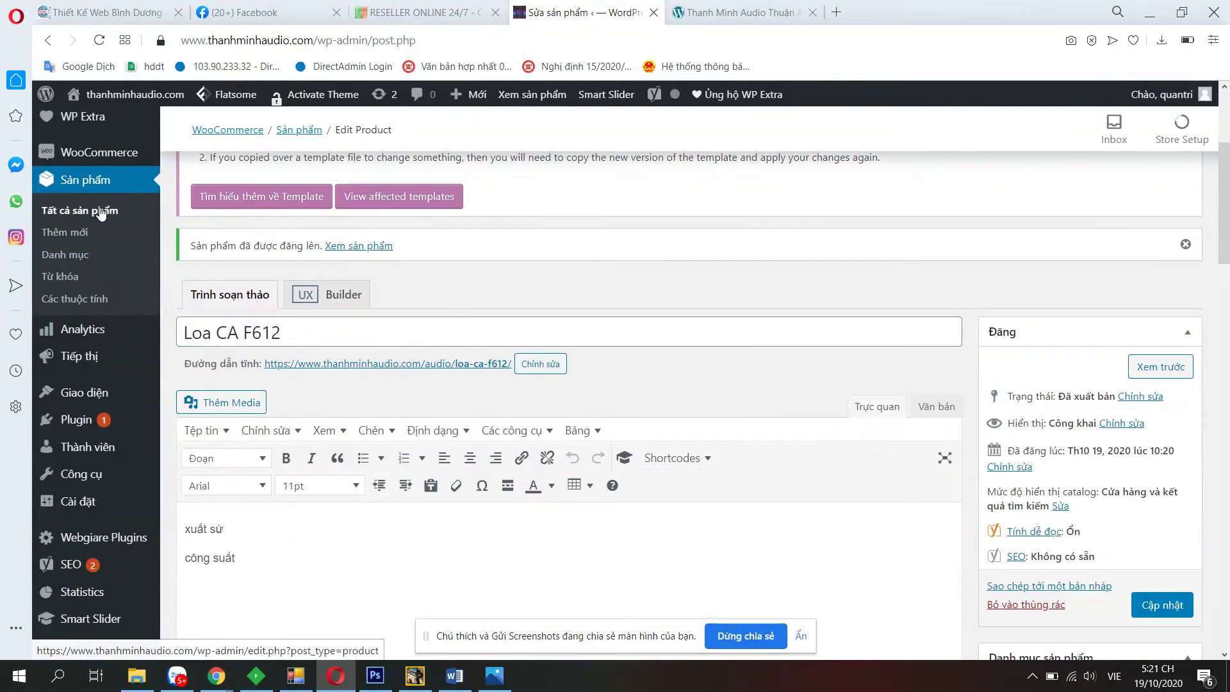
left_click(78, 213)
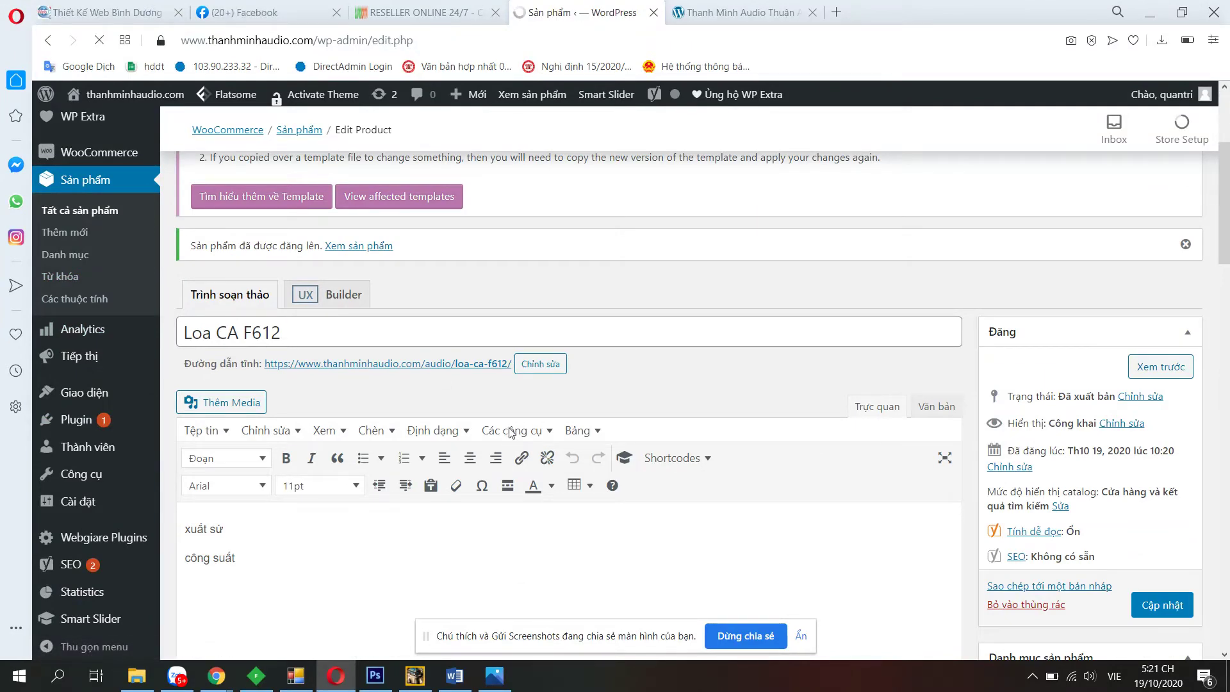
scroll(510, 433, "down", 5)
scroll(510, 433, "up", 4)
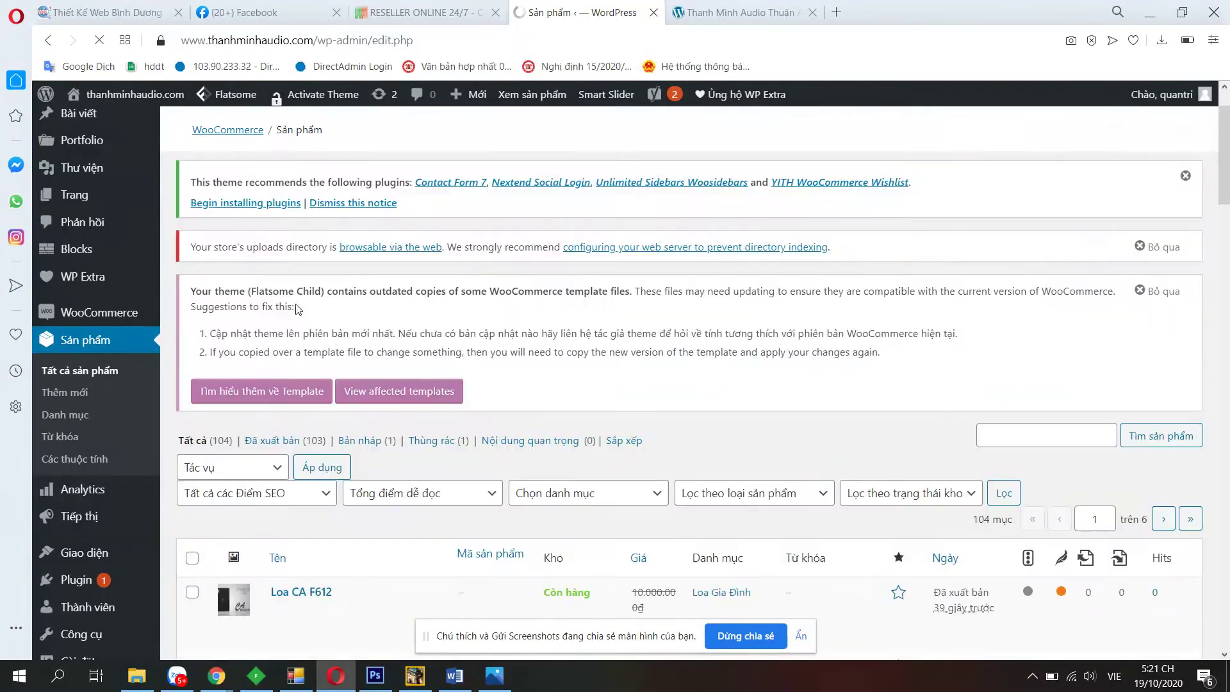
scroll(319, 291, "down", 1)
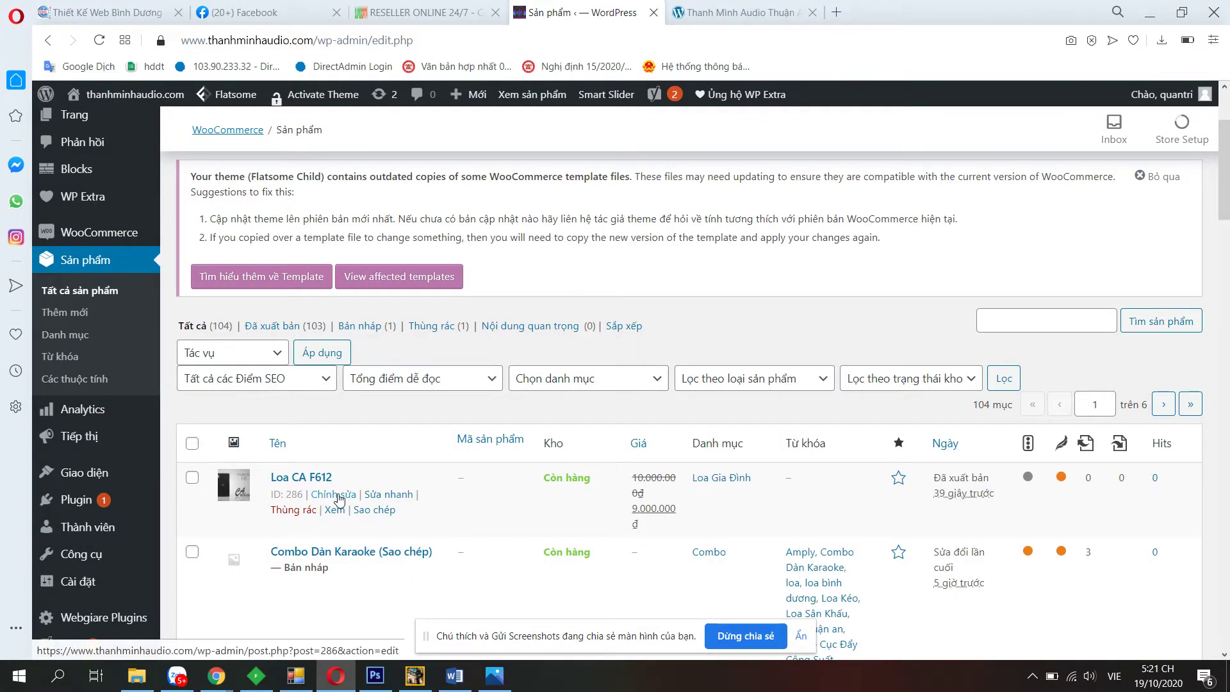
Open Loa CA F612 from the product list for editing.
scroll(338, 498, "down", 4)
scroll(323, 513, "down", 1)
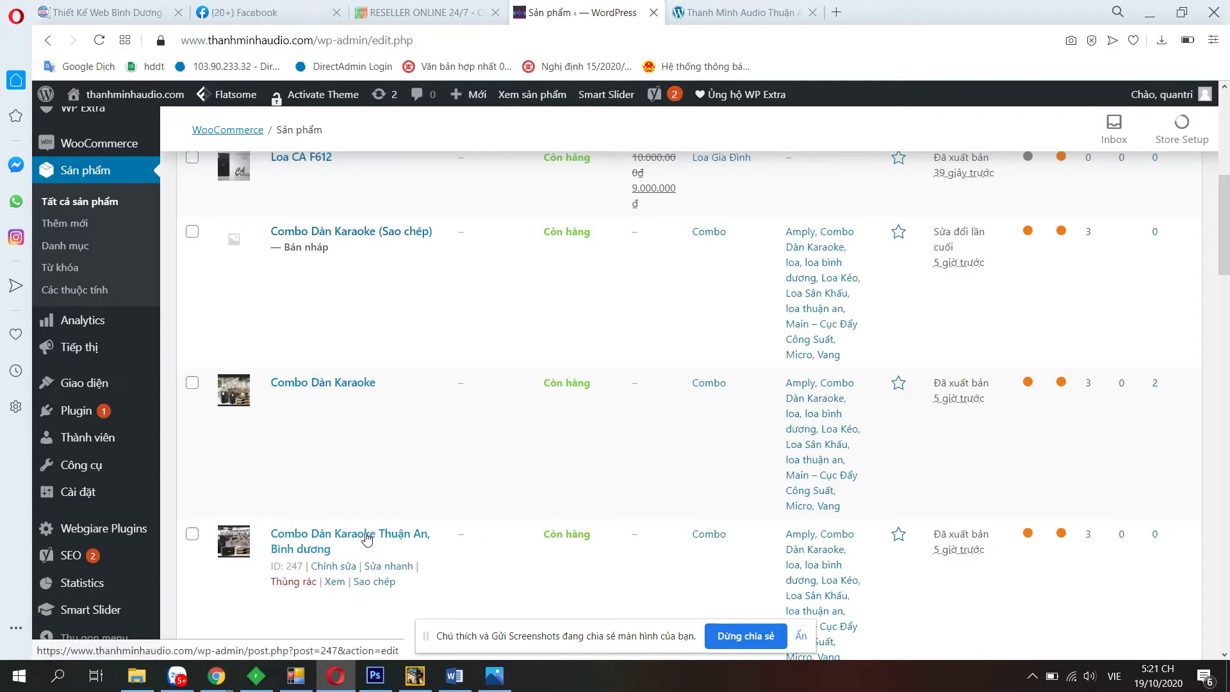
scroll(341, 415, "up", 4)
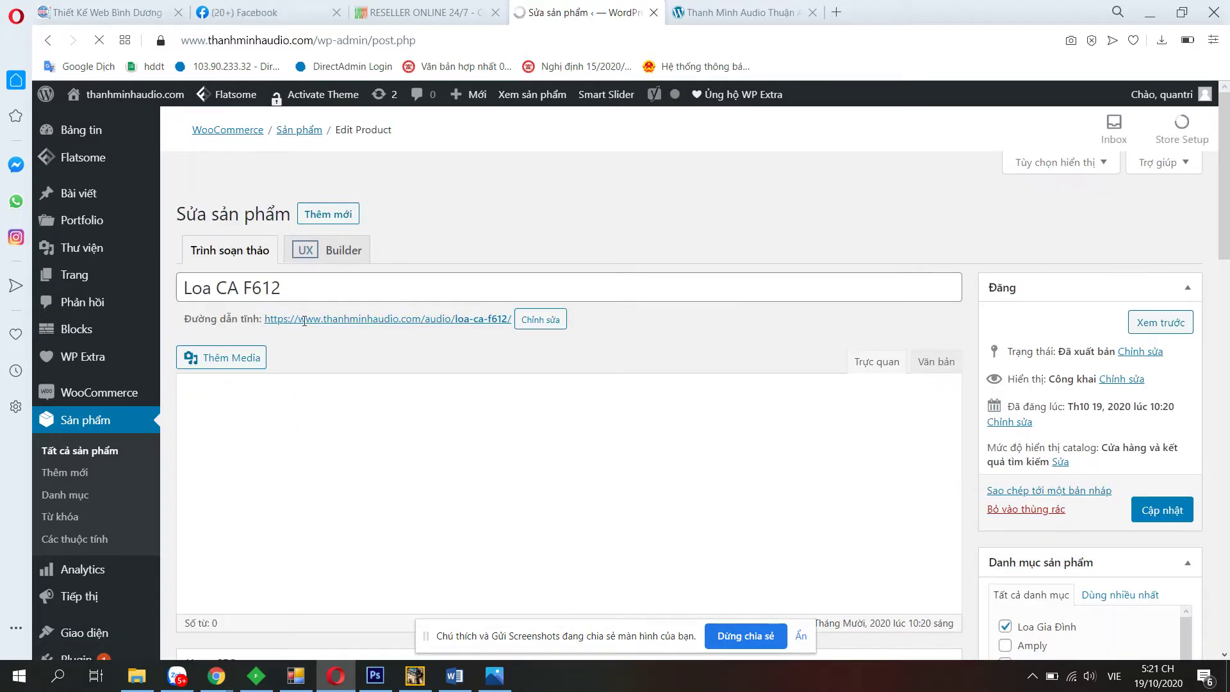
scroll(438, 409, "down", 5)
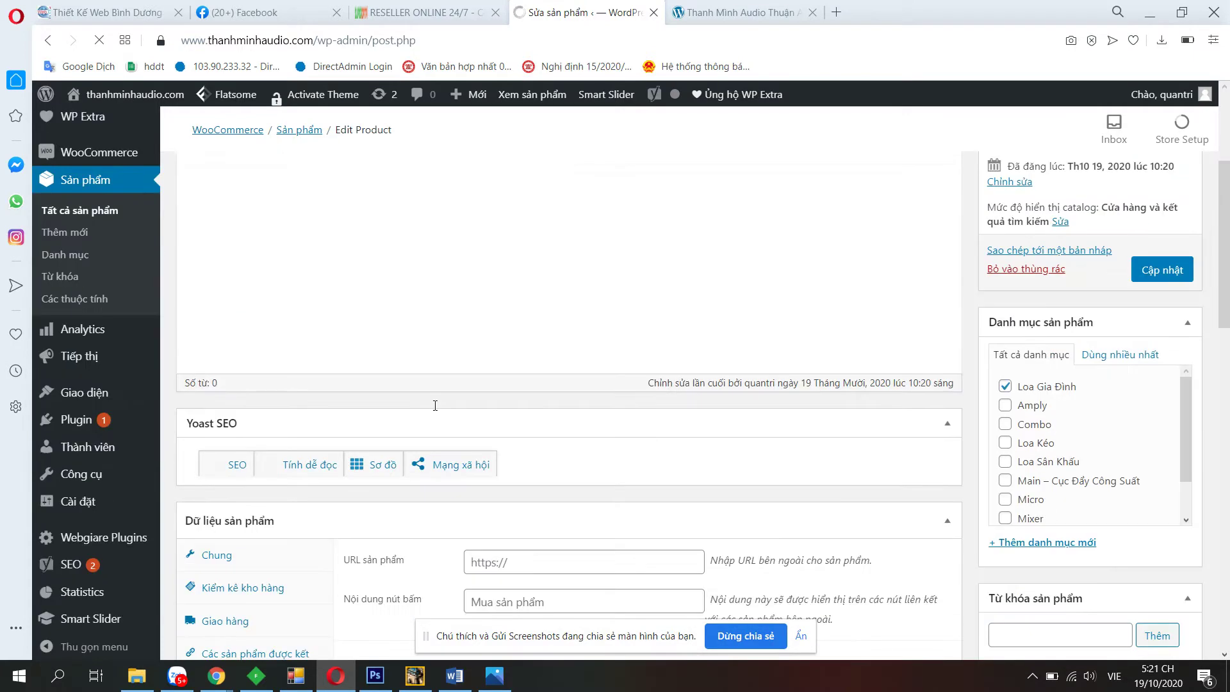
scroll(436, 406, "up", 5)
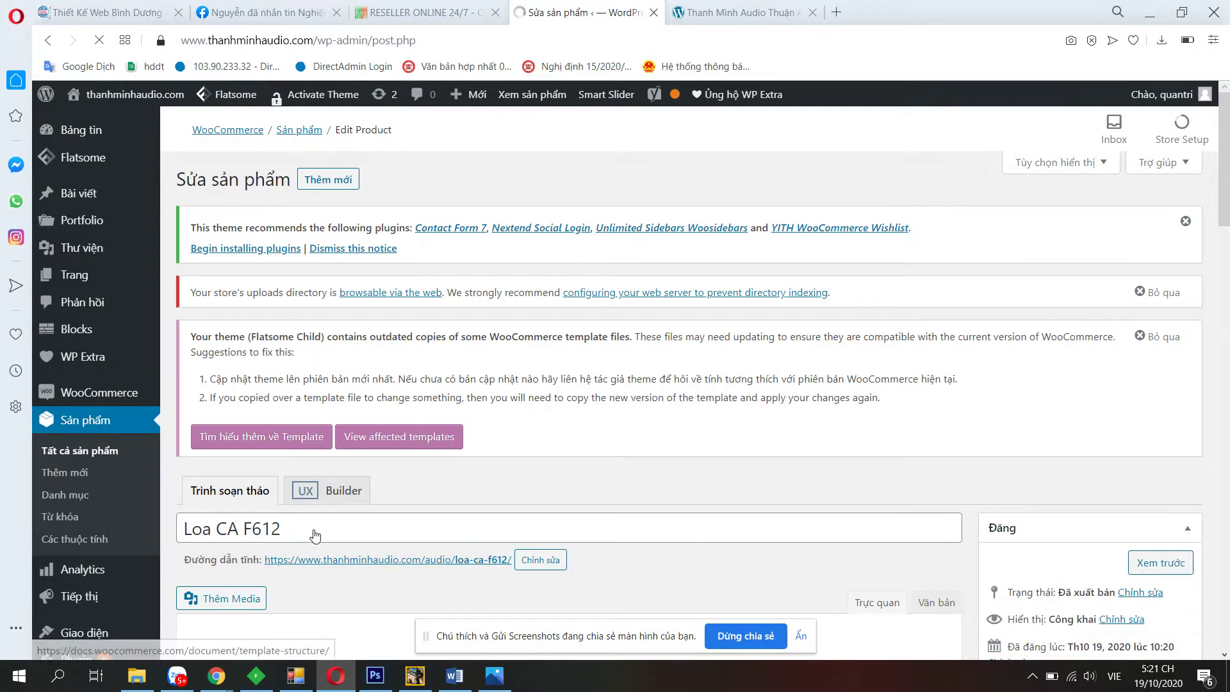
Rename the product as "Loa CA F613".
scroll(297, 459, "down", 1)
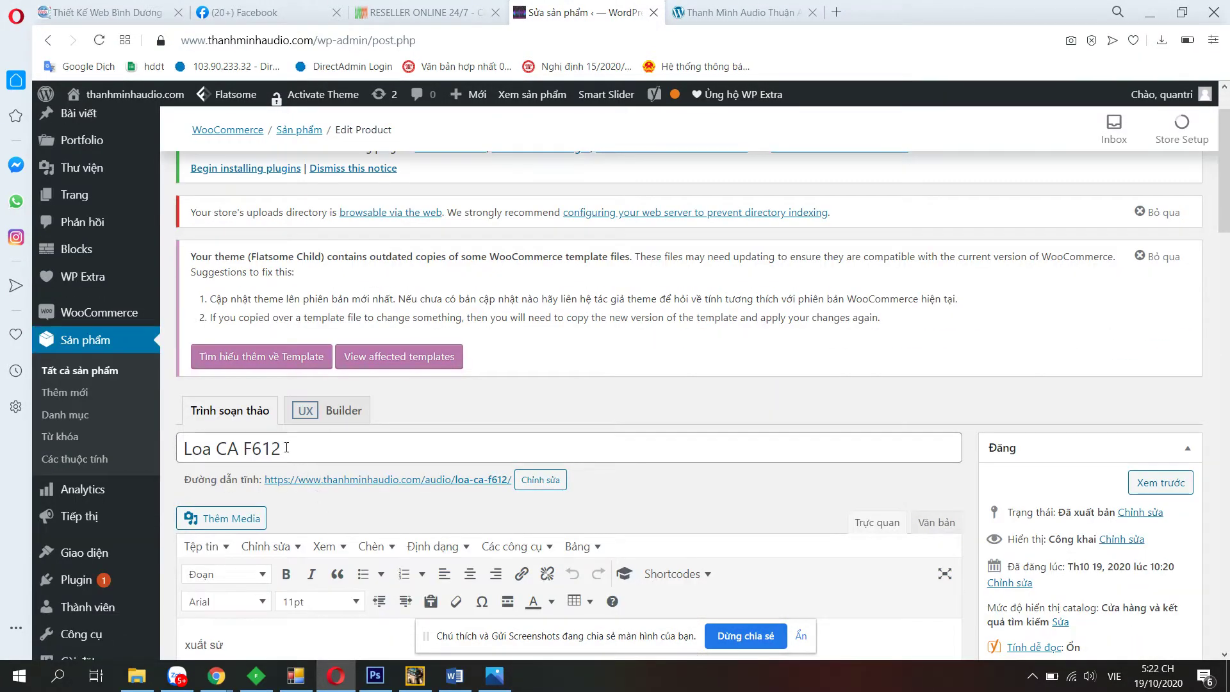
left_click_drag(297, 458, 274, 448)
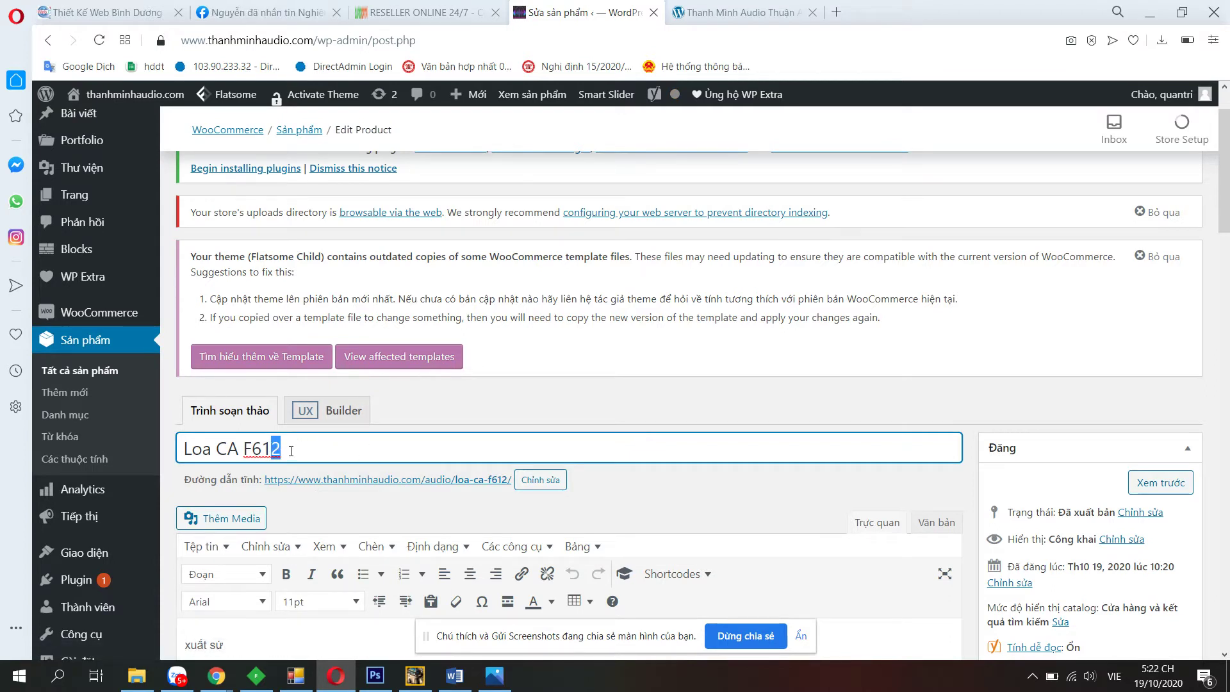
left_click_drag(291, 451, 274, 448)
scroll(233, 469, "down", 6)
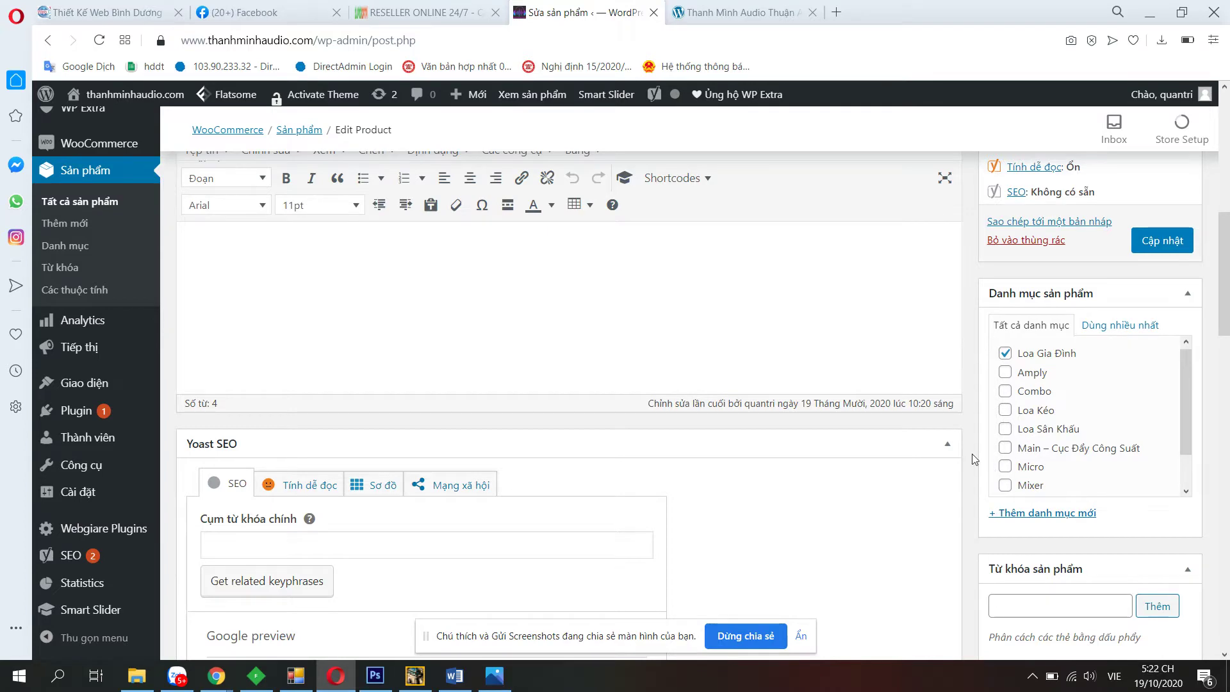
Set the product's regular price (Giá bán thường) to 11000000 ₫ and its sale price (Giá khuyến mãi) to 8000000 ₫.
scroll(972, 458, "down", 5)
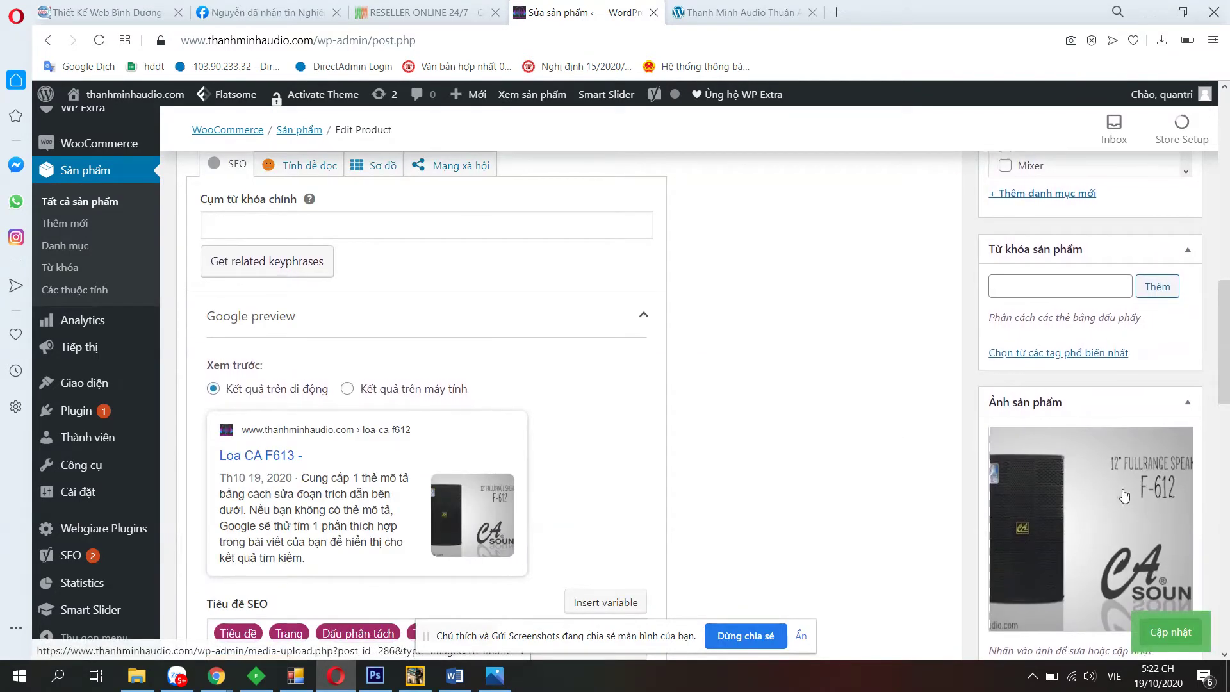
scroll(1055, 484, "down", 4)
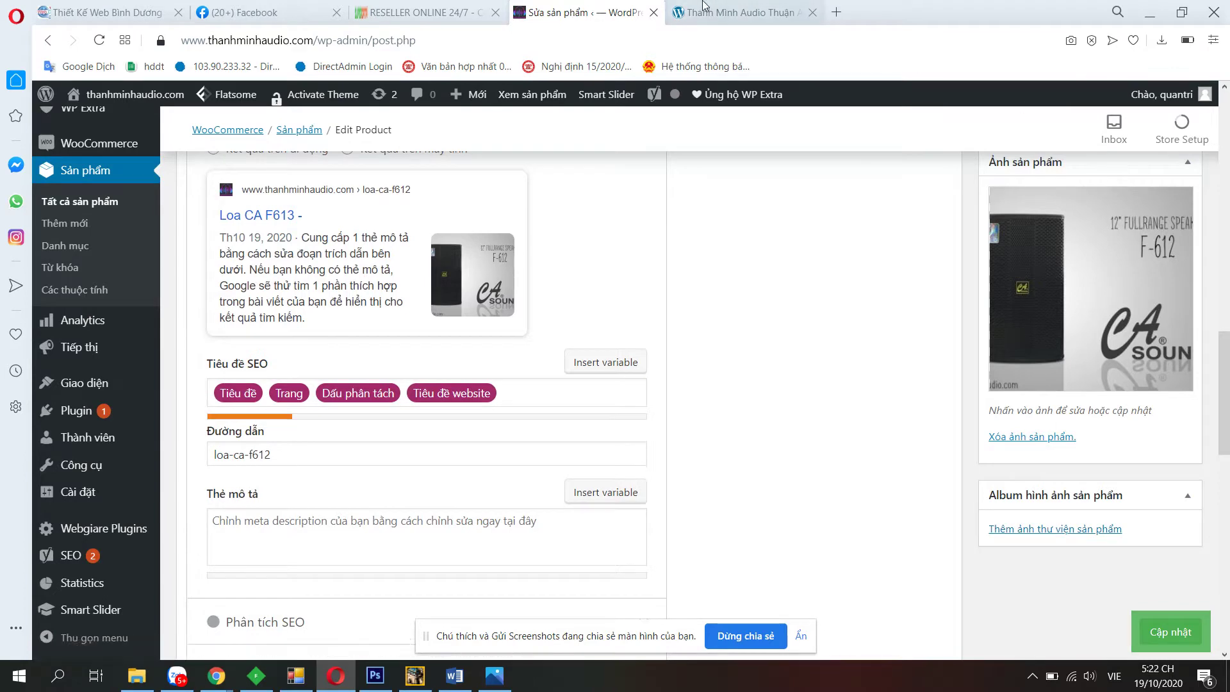
left_click(736, 13)
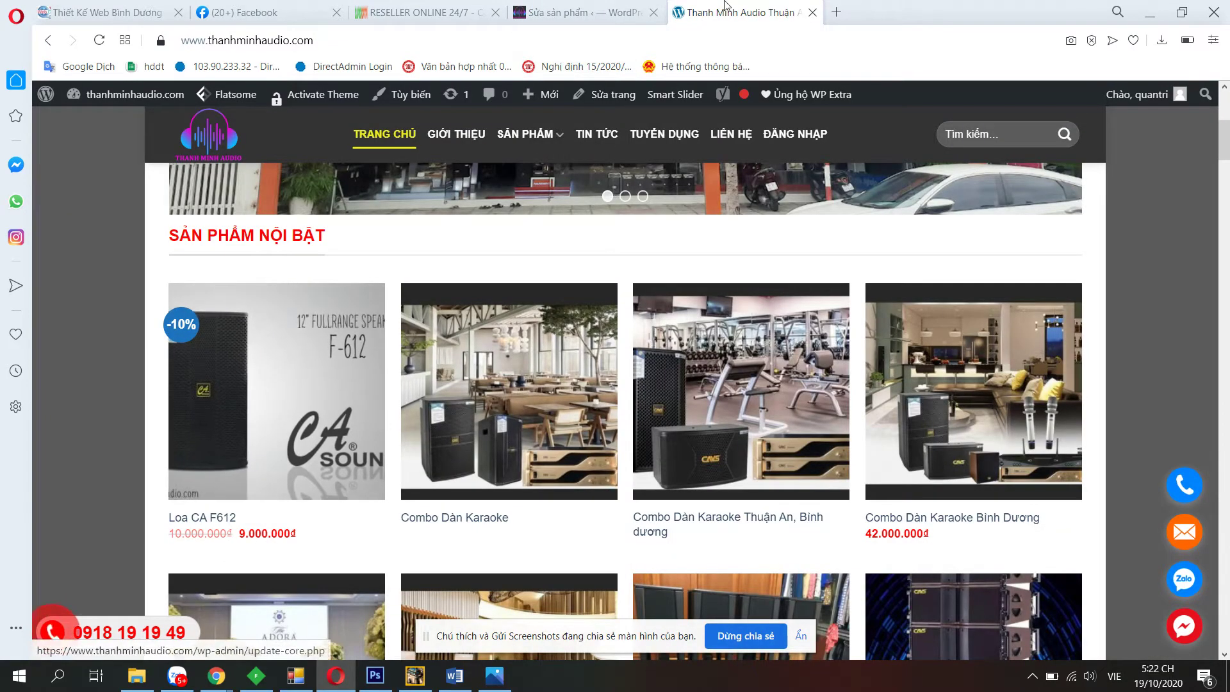
key("ctrl+Tab")
scroll(1029, 434, "down", 9)
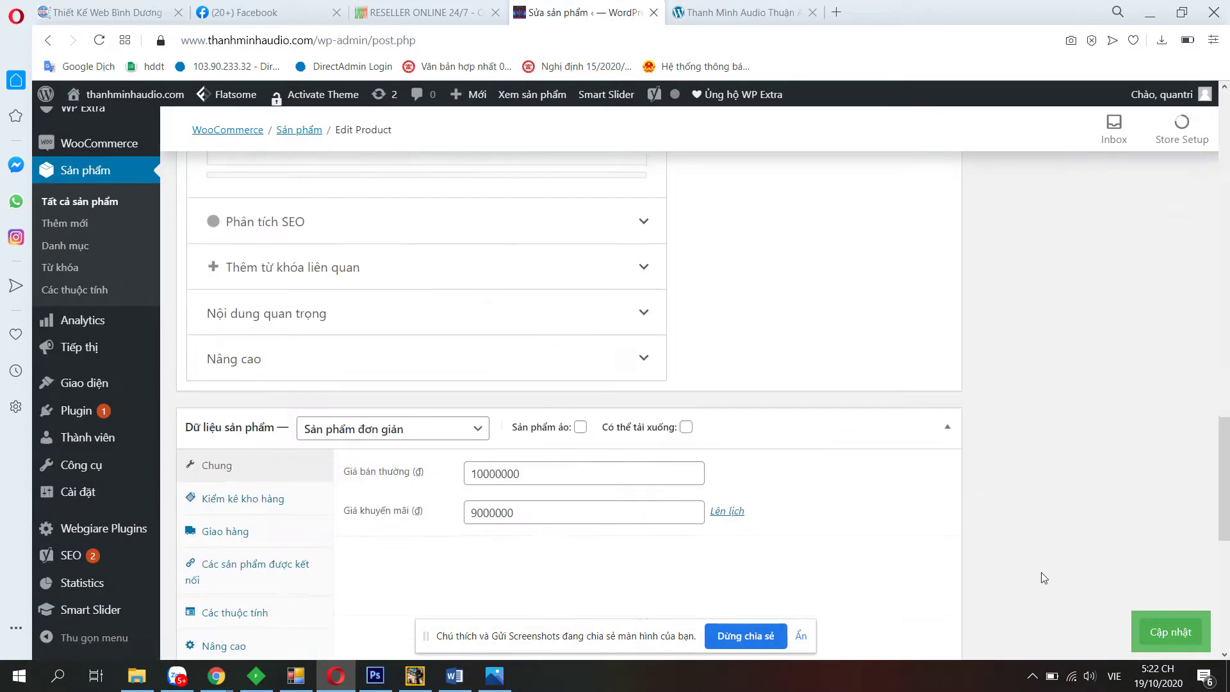
scroll(519, 333, "up", 2)
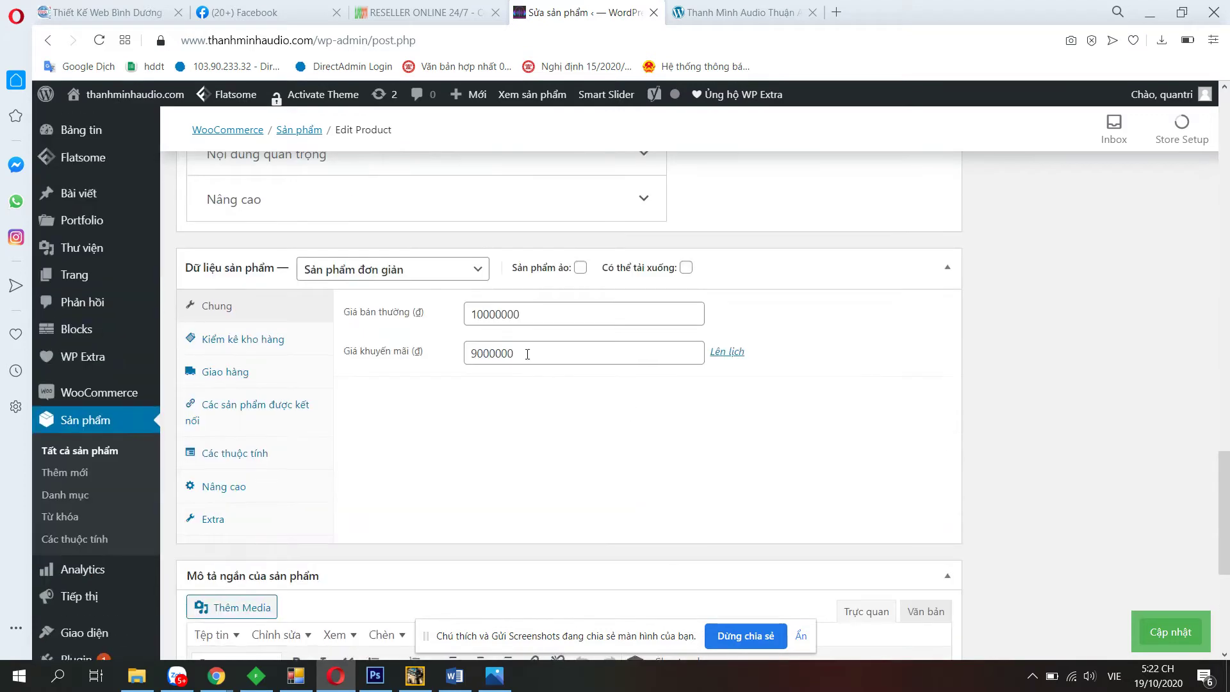
left_click(481, 313)
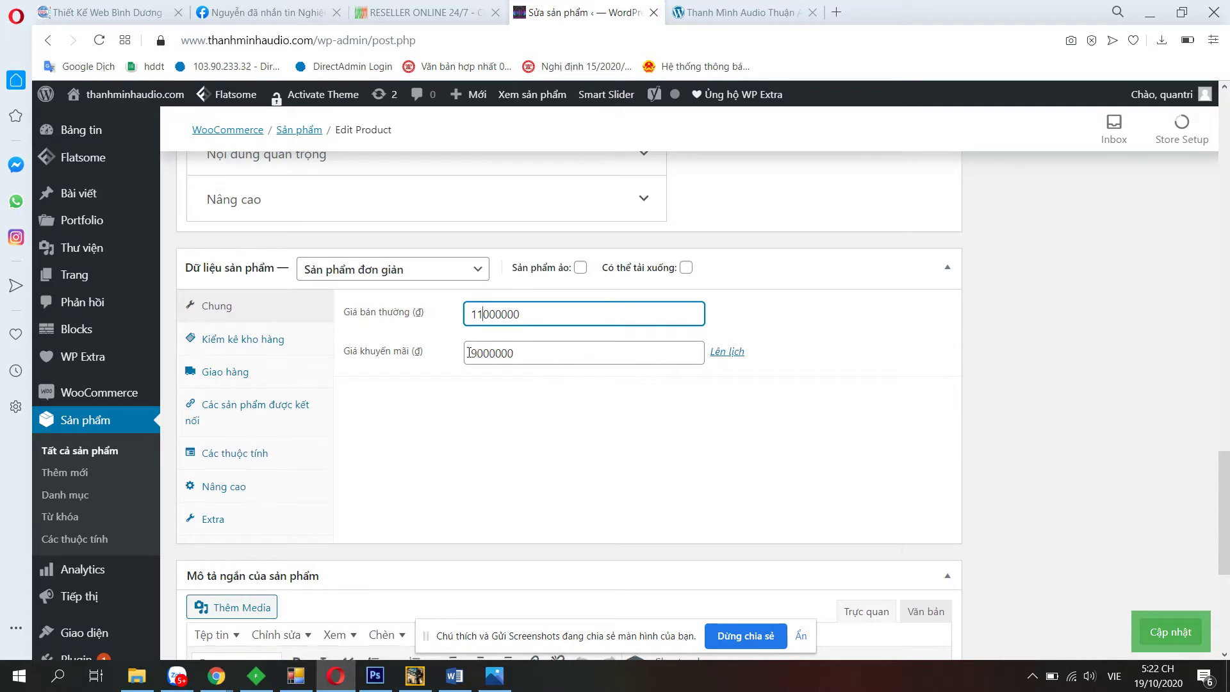
left_click_drag(478, 353, 455, 353)
left_click(519, 412)
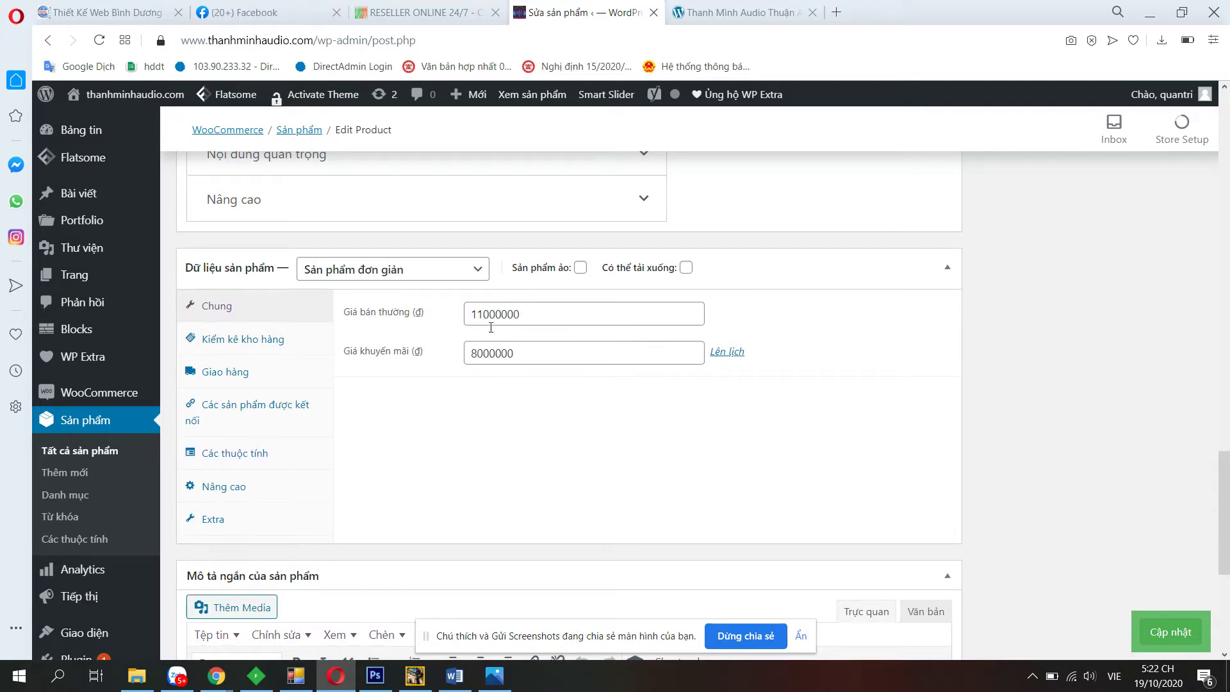
Update the product with its edited name and prices, and reload the storefront's home page.
scroll(761, 453, "down", 5)
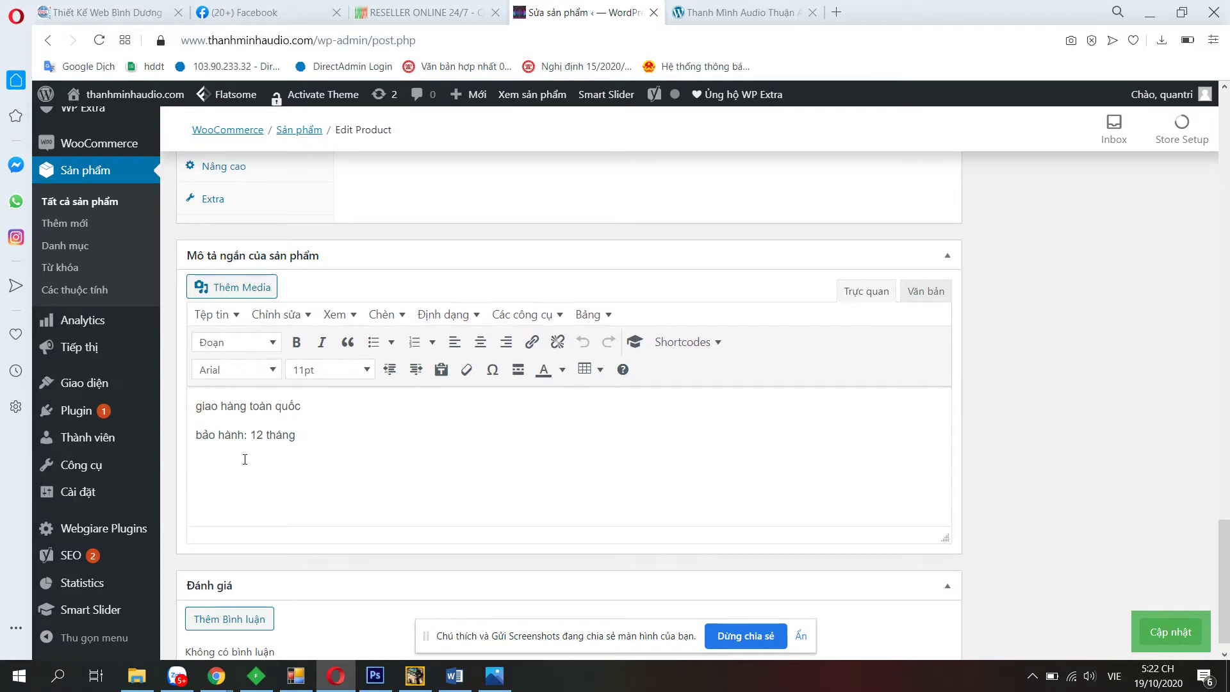
left_click(1172, 634)
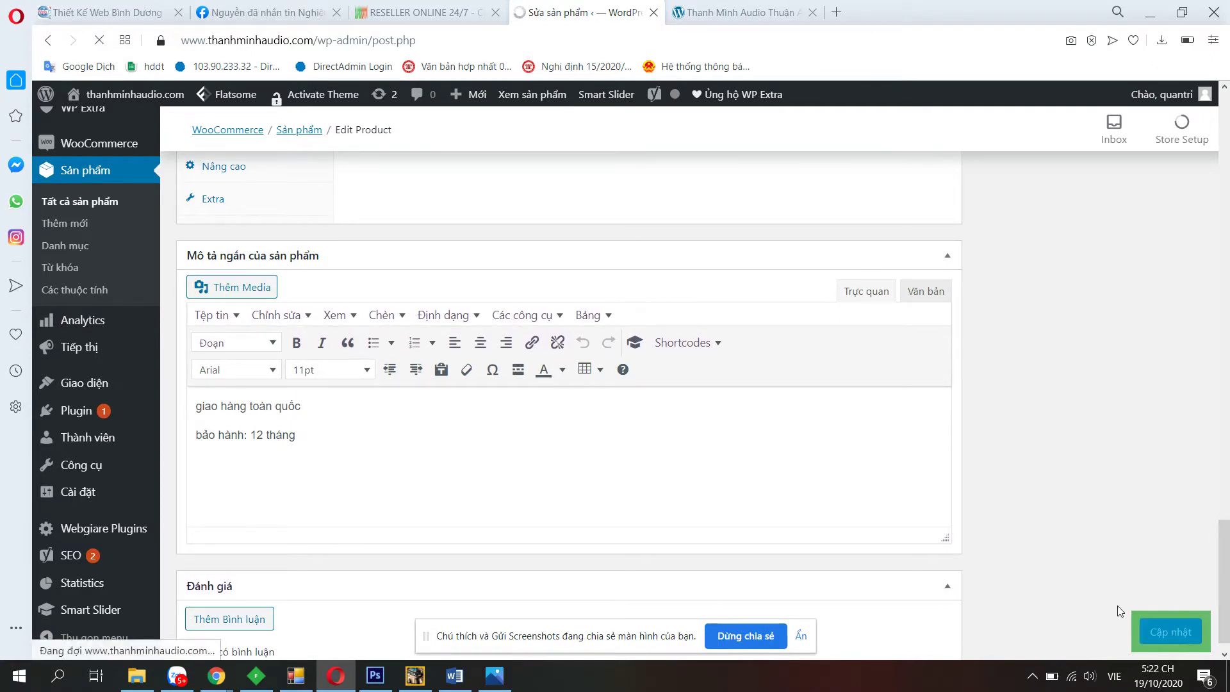
left_click(762, 7)
scroll(425, 266, "down", 5)
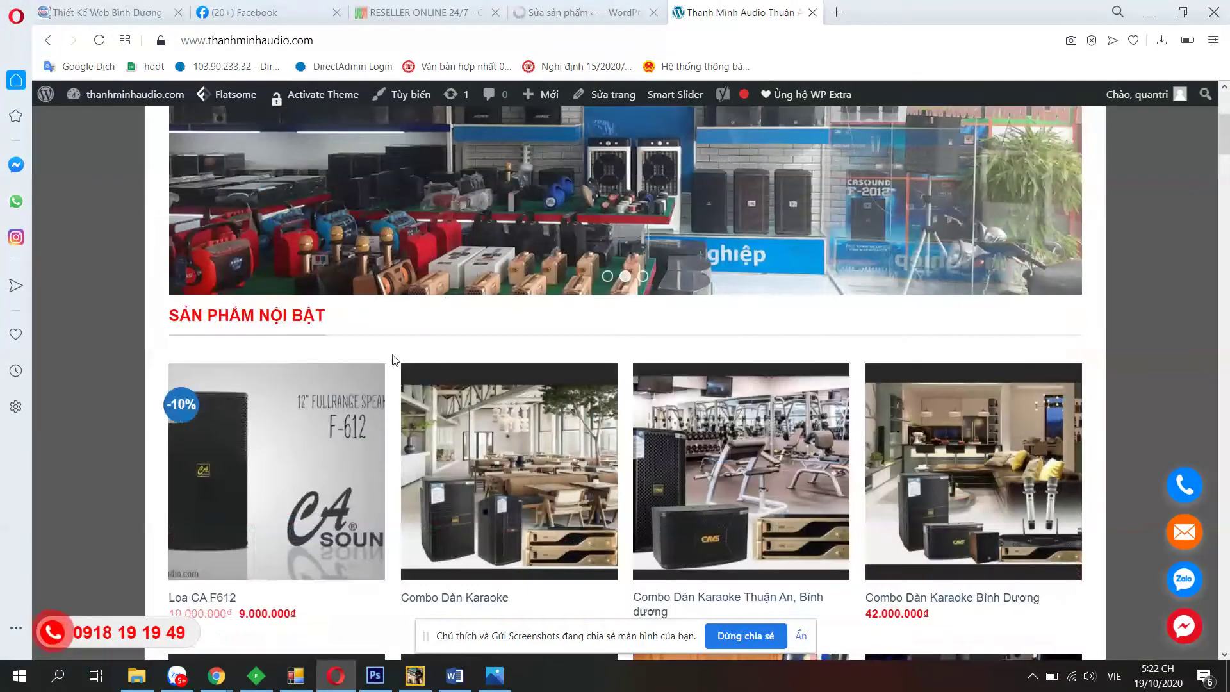
scroll(573, 365, "up", 5)
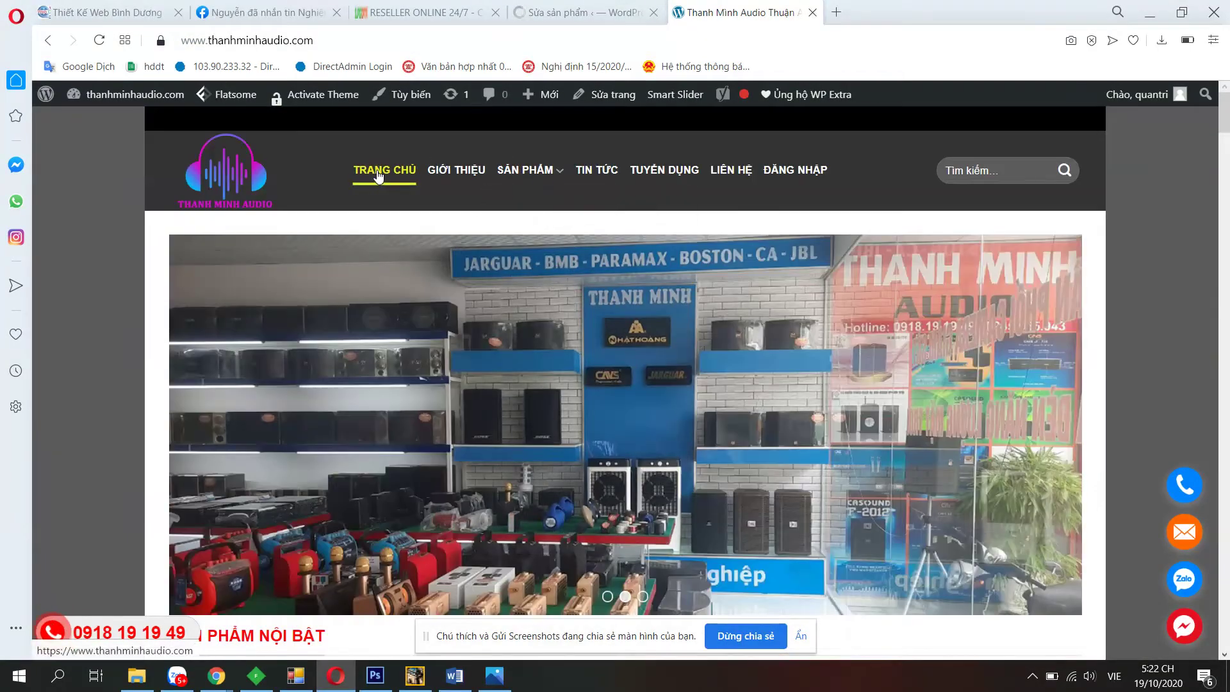
left_click(235, 177)
Check the edited speaker's name and prices under SẢN PHẨM NỘI BẬT on the storefront home page.
scroll(378, 358, "down", 7)
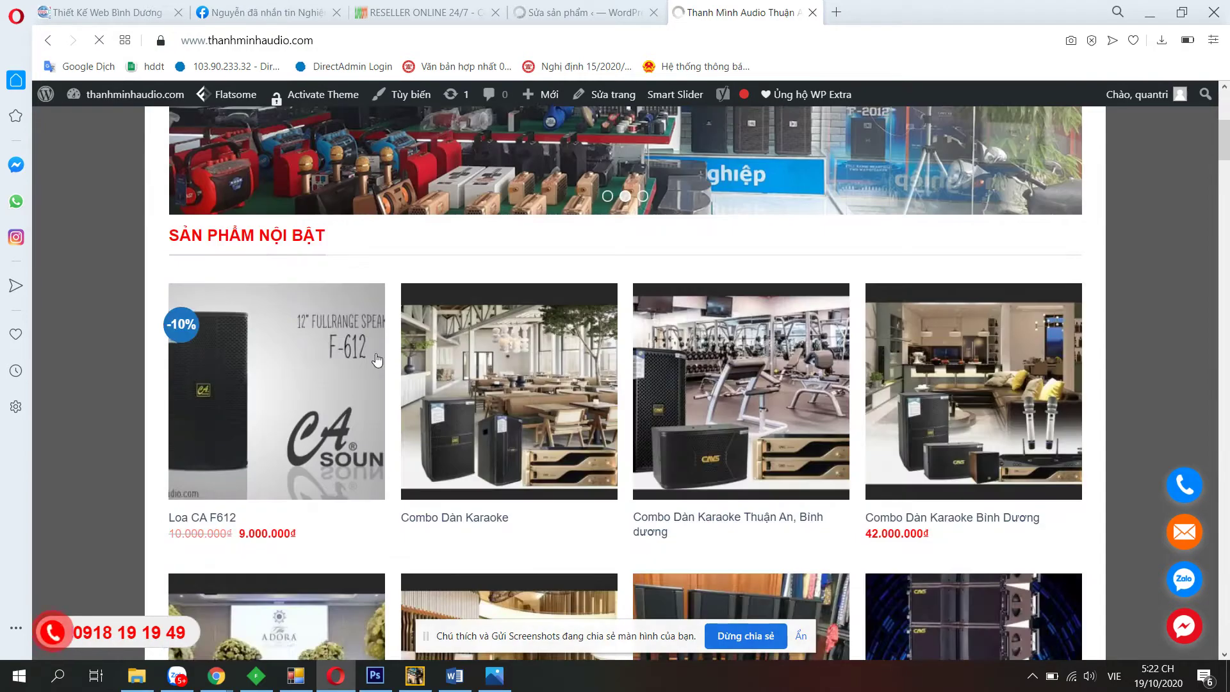
scroll(337, 389, "up", 6)
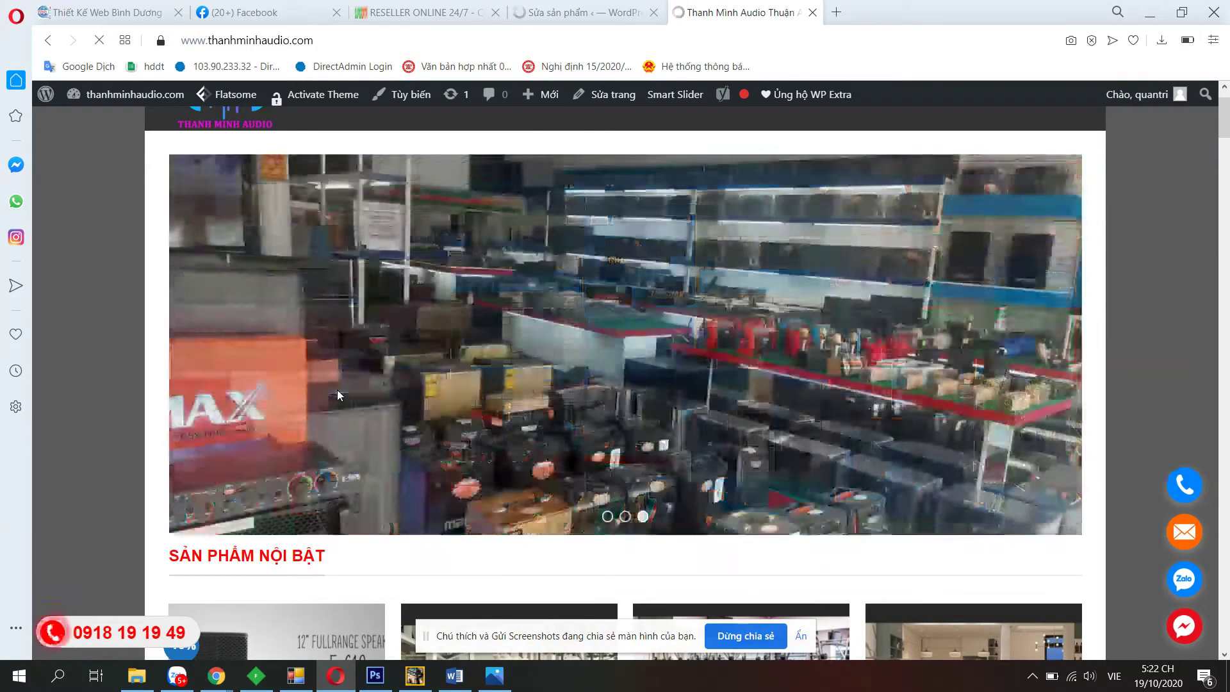
scroll(338, 390, "down", 5)
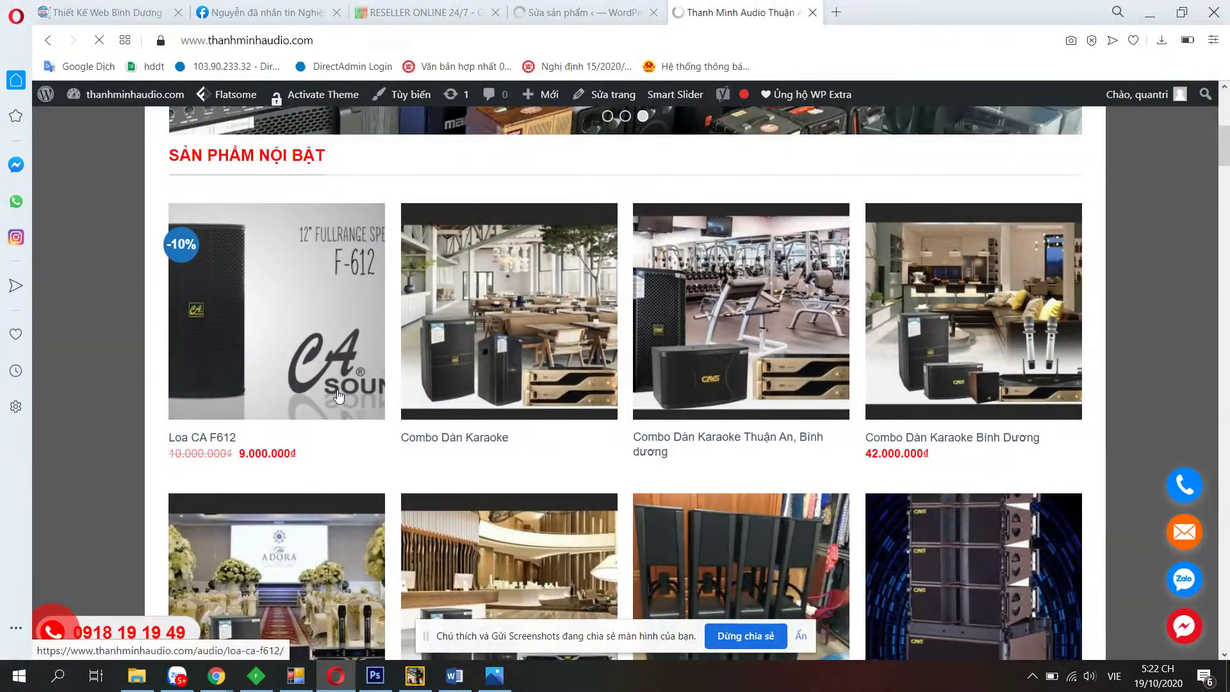
scroll(338, 396, "up", 5)
scroll(338, 396, "up", 1)
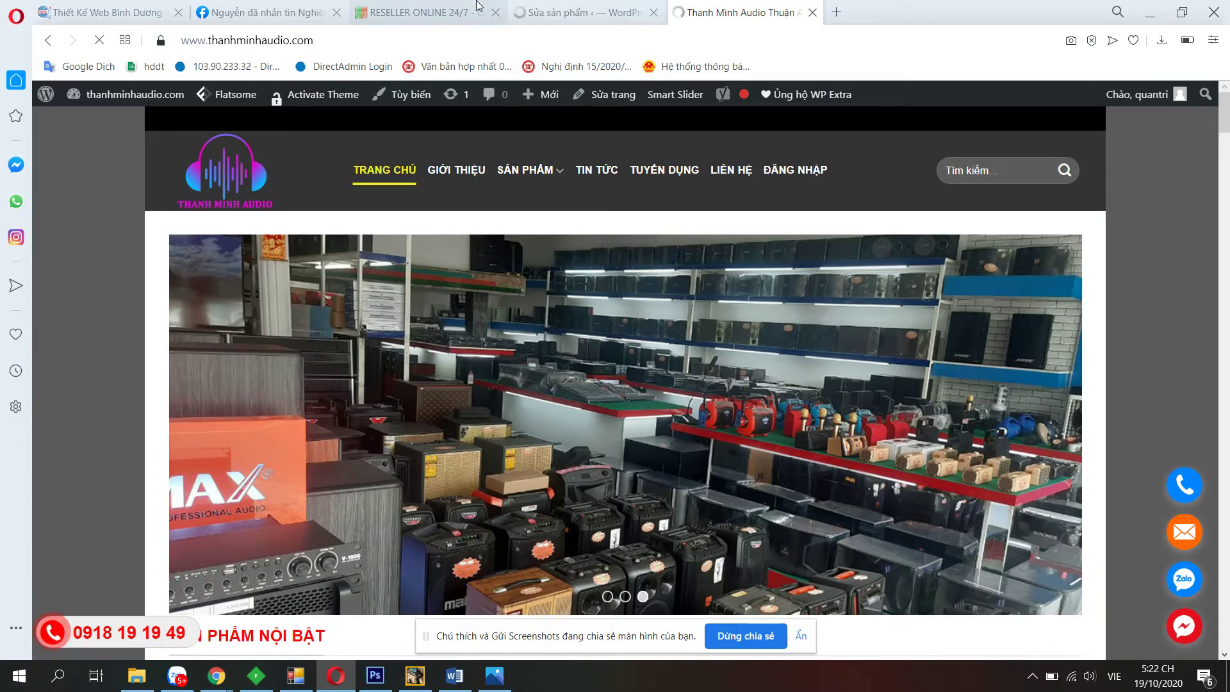
scroll(585, 291, "down", 5)
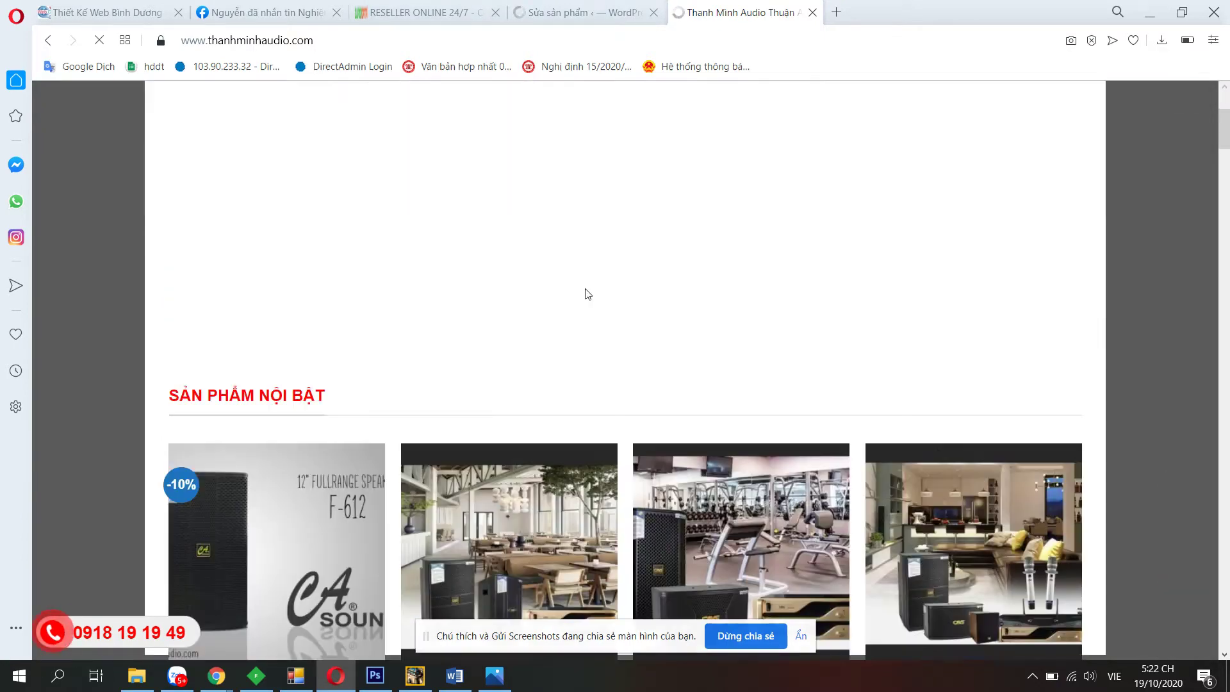
scroll(384, 256, "up", 5)
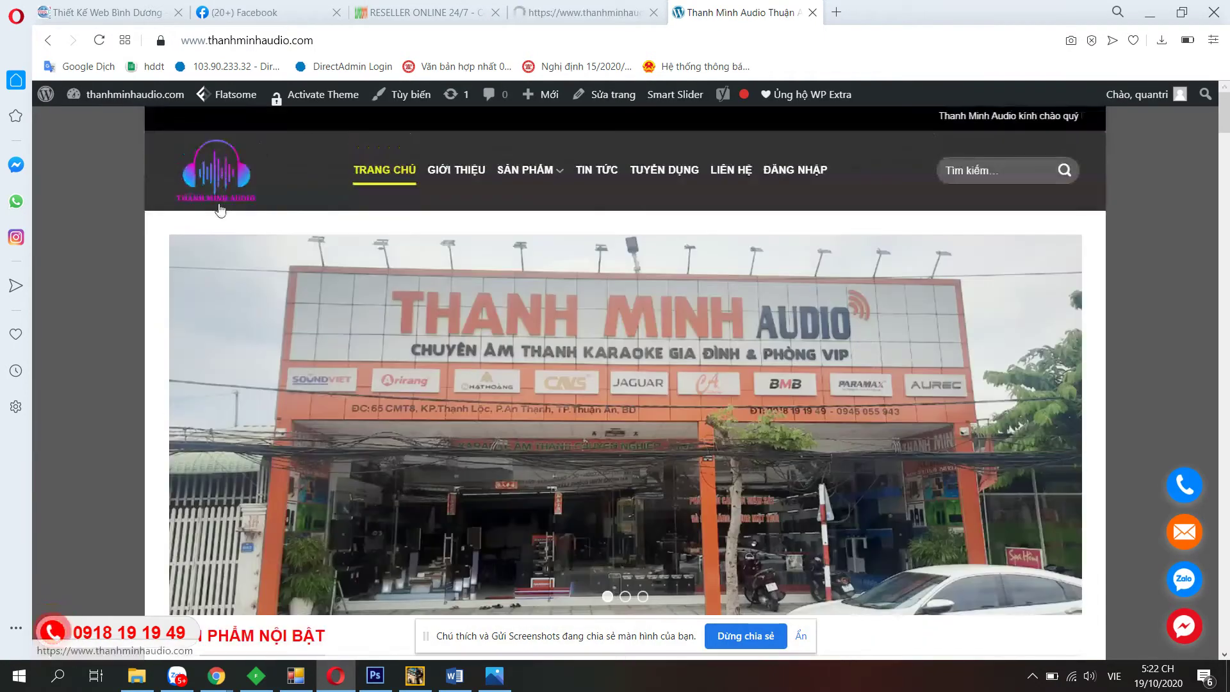
key("ctrl+Tab")
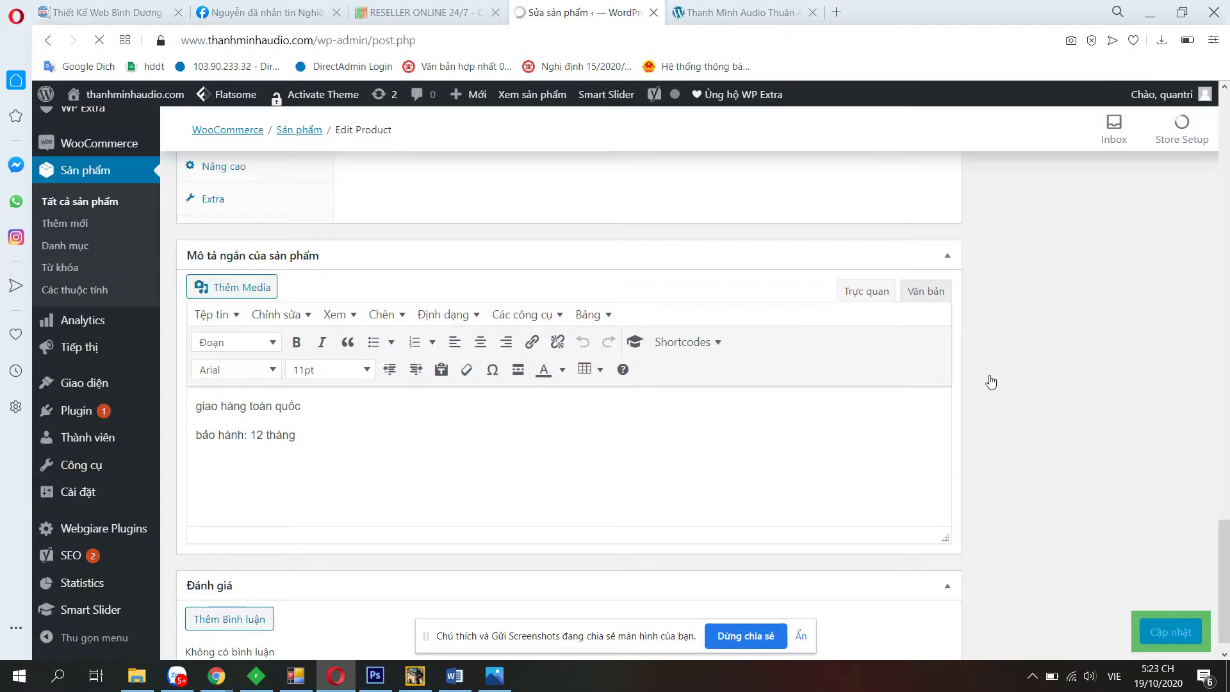
key("ctrl+Tab")
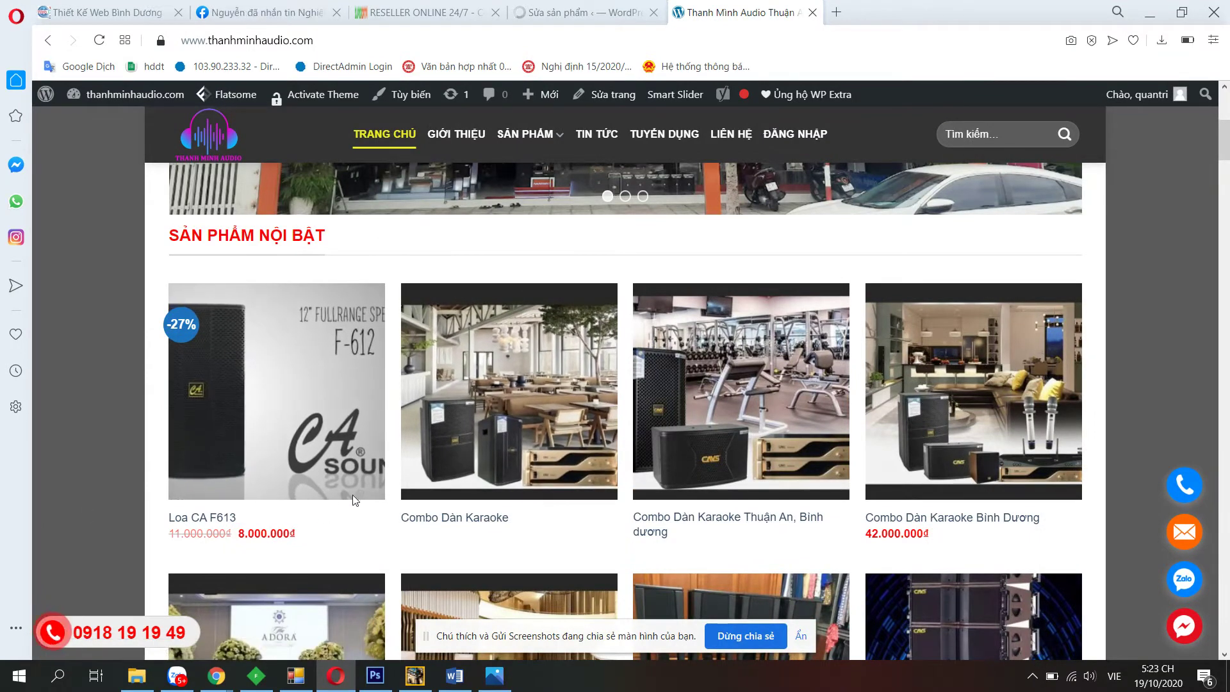
Move Loa CA F613 and the draft Combo Dàn Karaoke (Sao chép) to the trash from the site admin's product list.
left_click(567, 9)
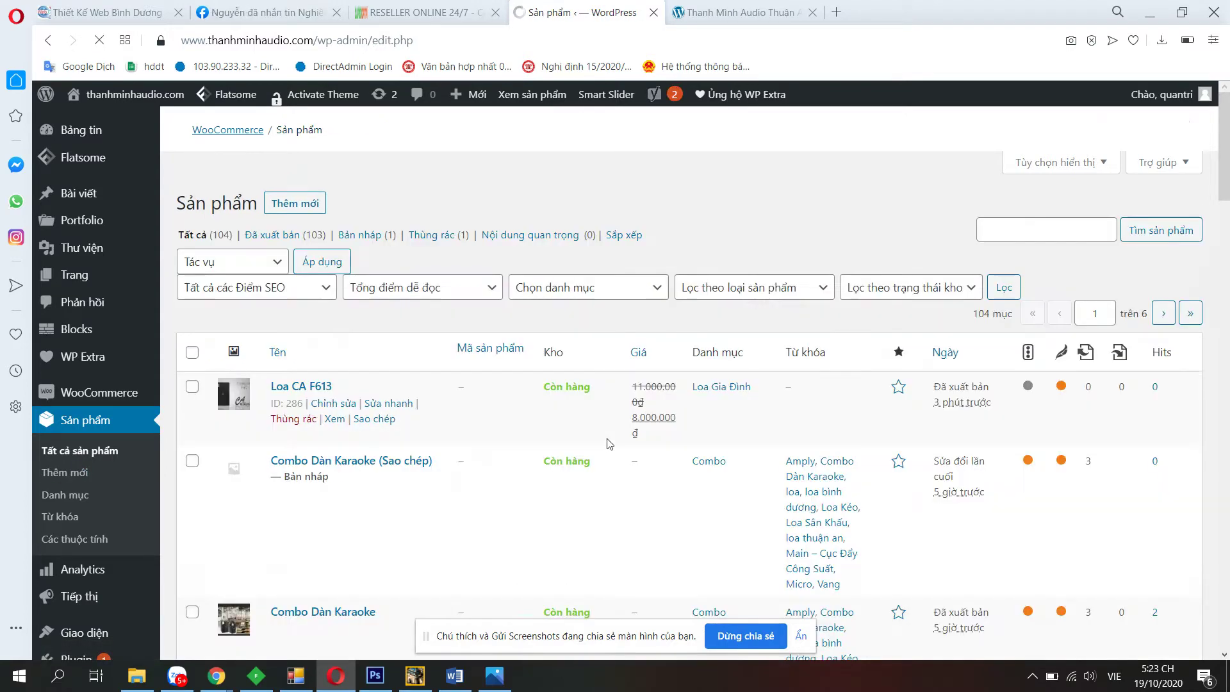
scroll(591, 425, "down", 4)
scroll(316, 342, "up", 3)
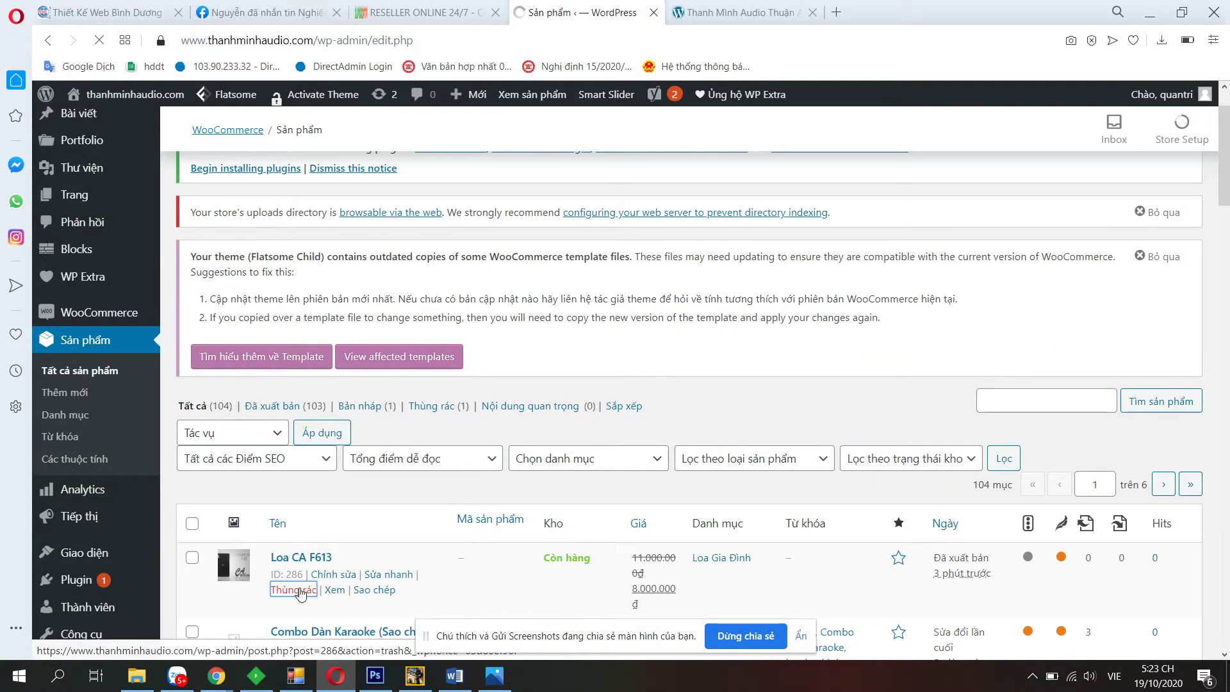
left_click(301, 589)
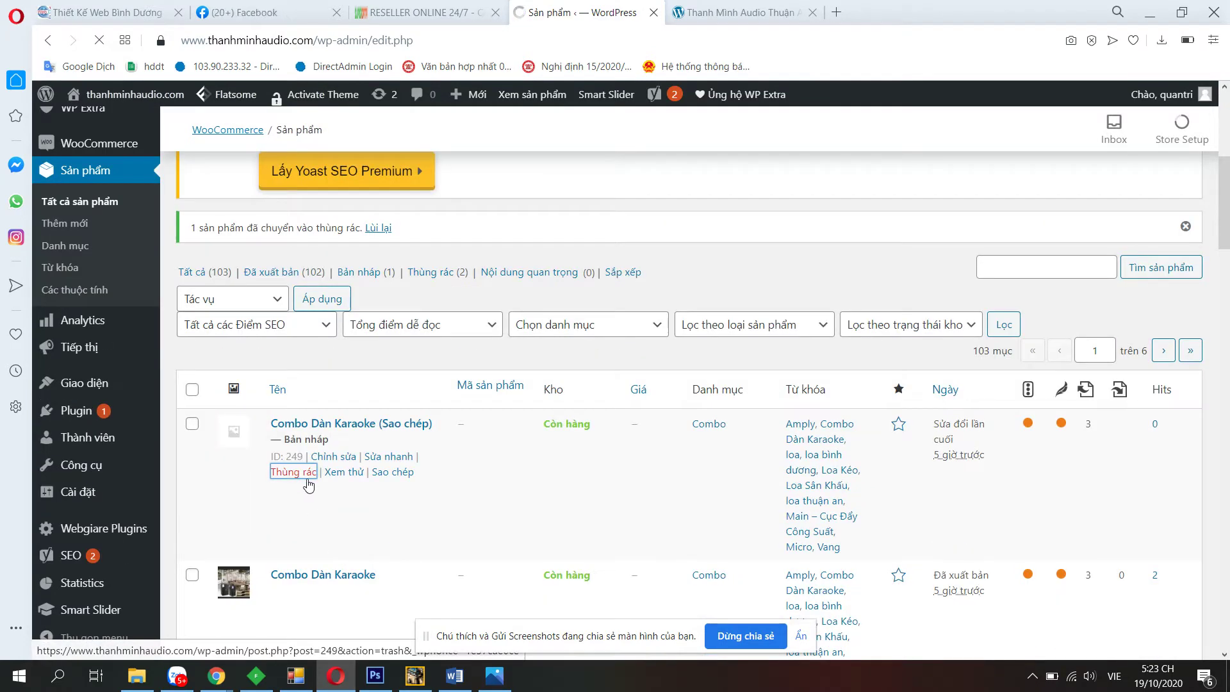
Reload the storefront home page to check its featured products, and return to the product list in the site admin.
left_click(747, 8)
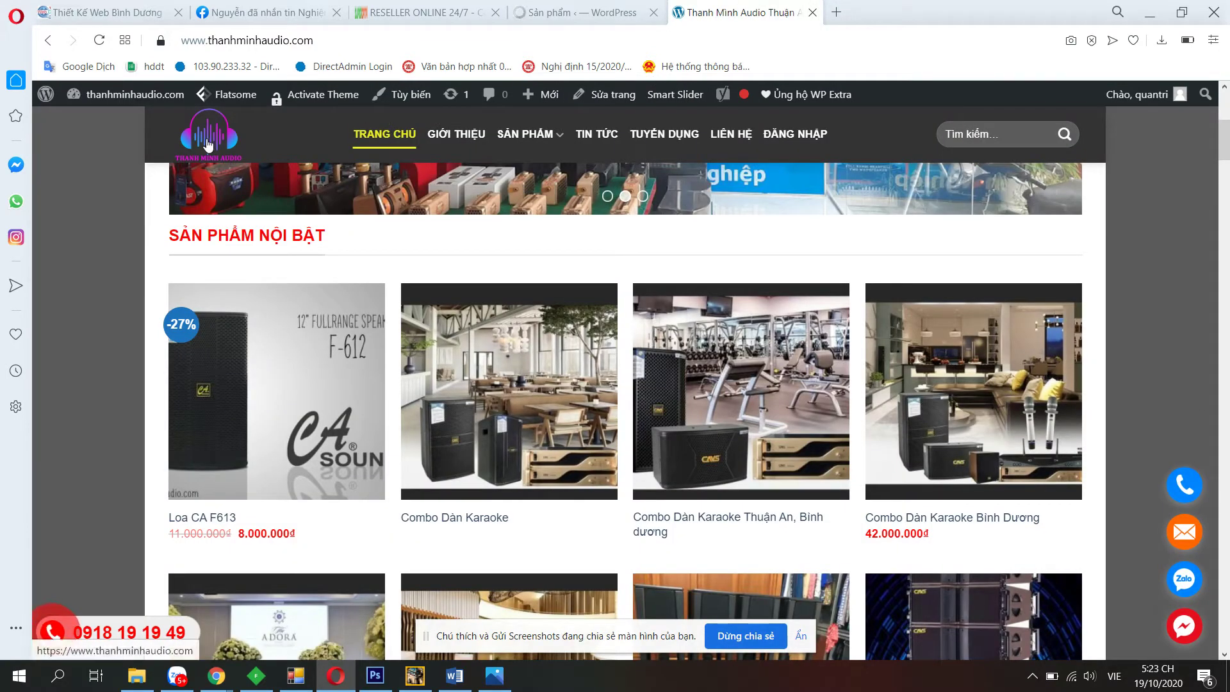
left_click(197, 372)
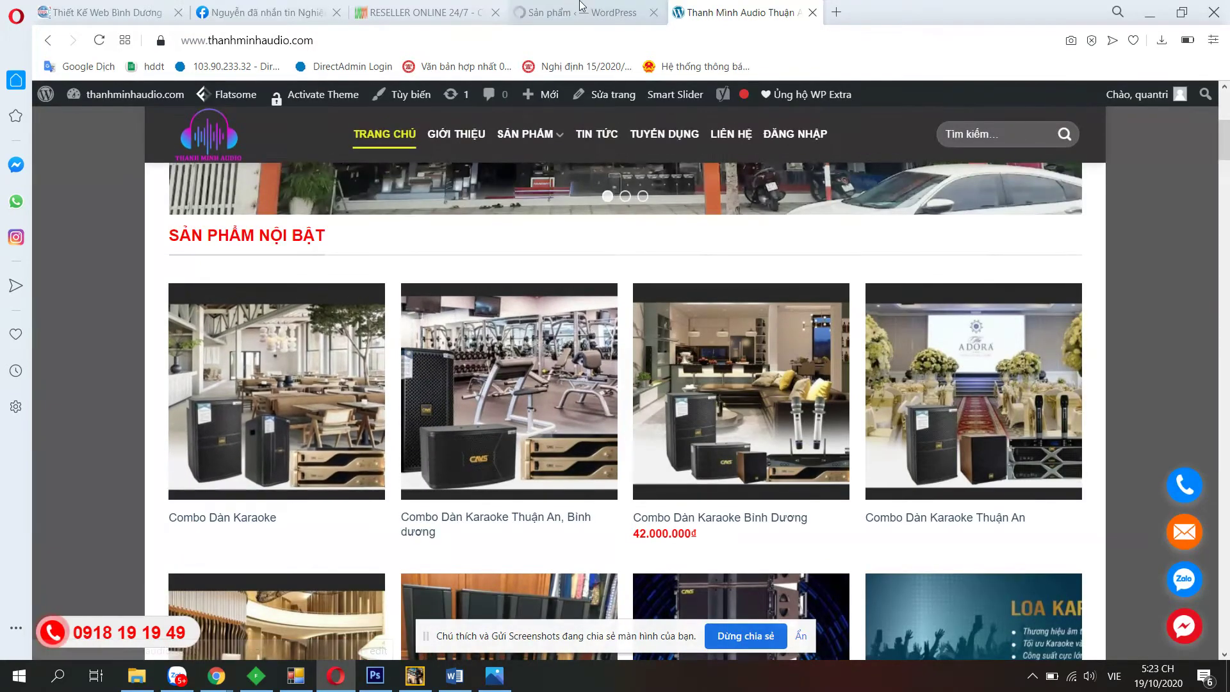
key("ctrl+Tab")
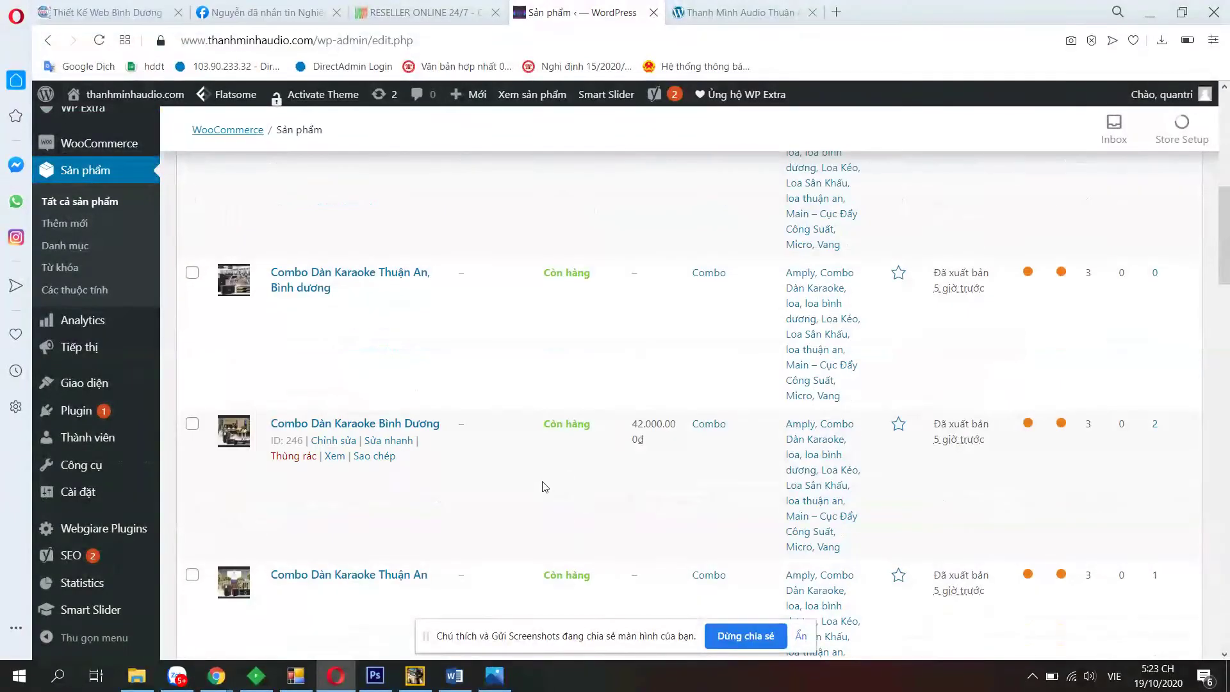
Open the form for adding a new product and examine its product categories (Danh mục sản phẩm).
scroll(543, 487, "down", 1)
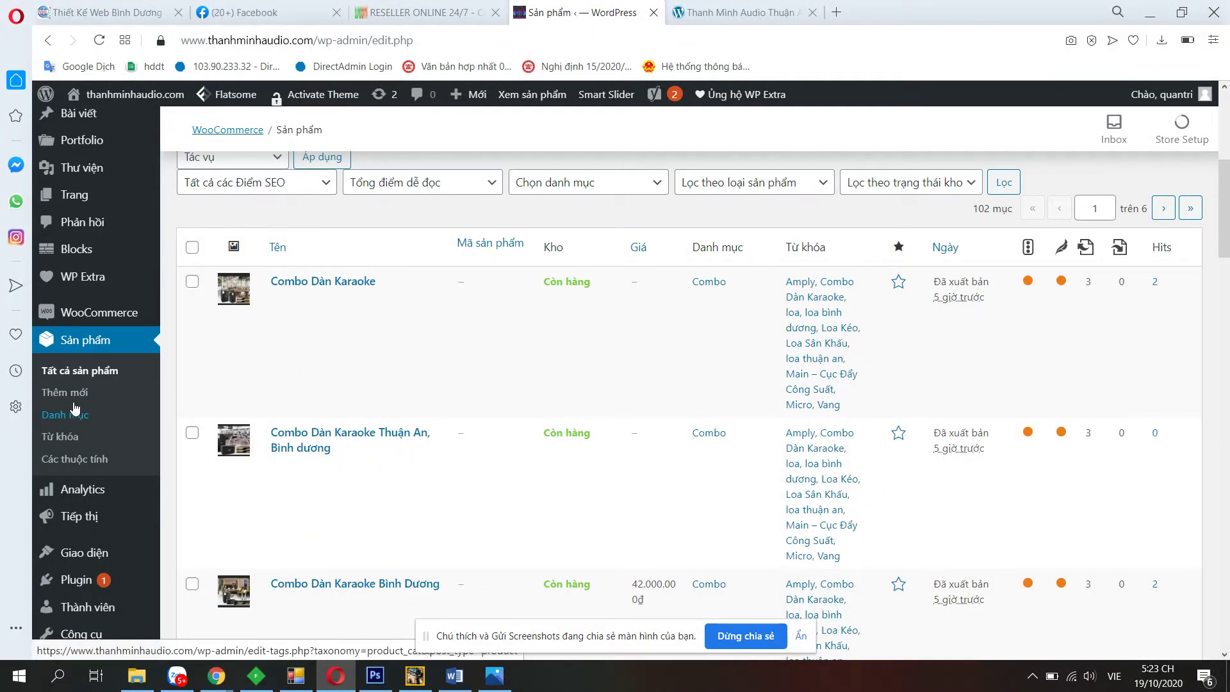
left_click(171, 395)
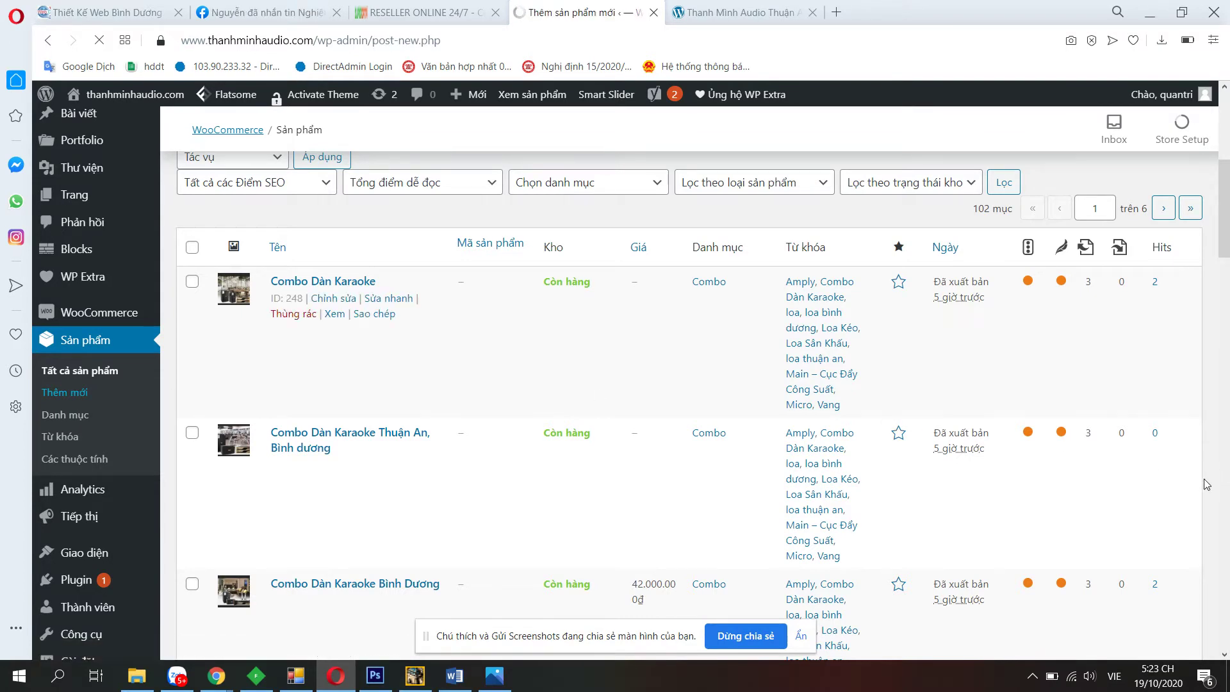
scroll(1008, 358, "down", 3)
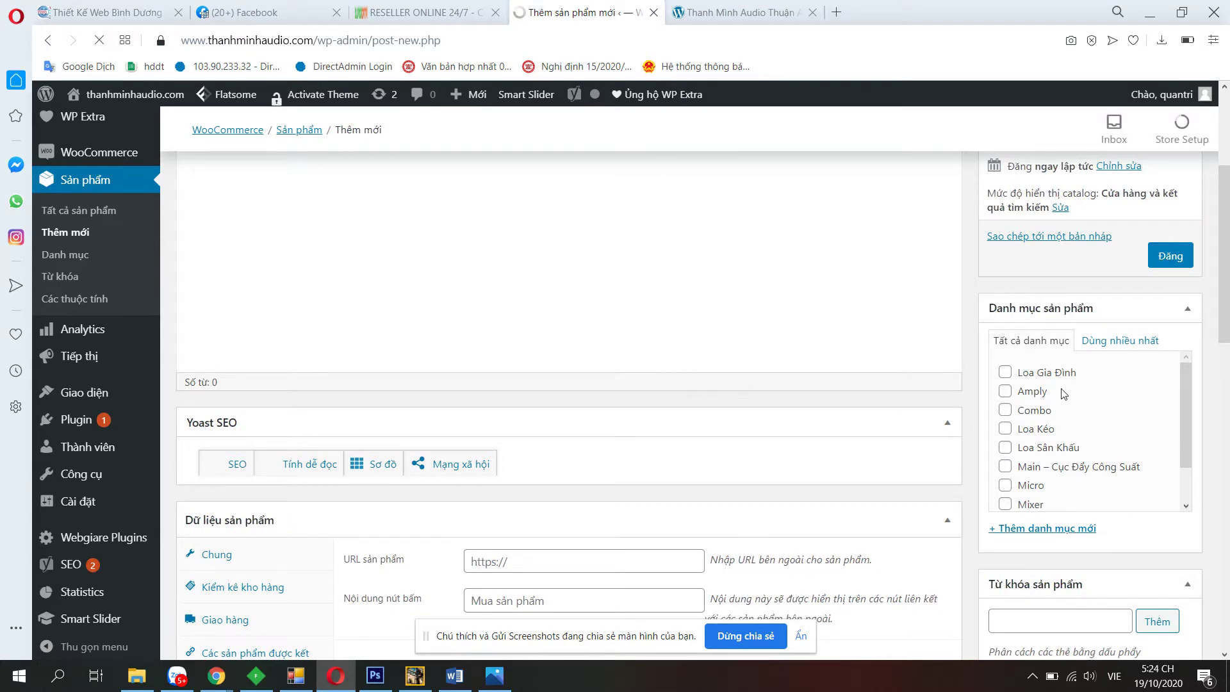
scroll(975, 475, "down", 3)
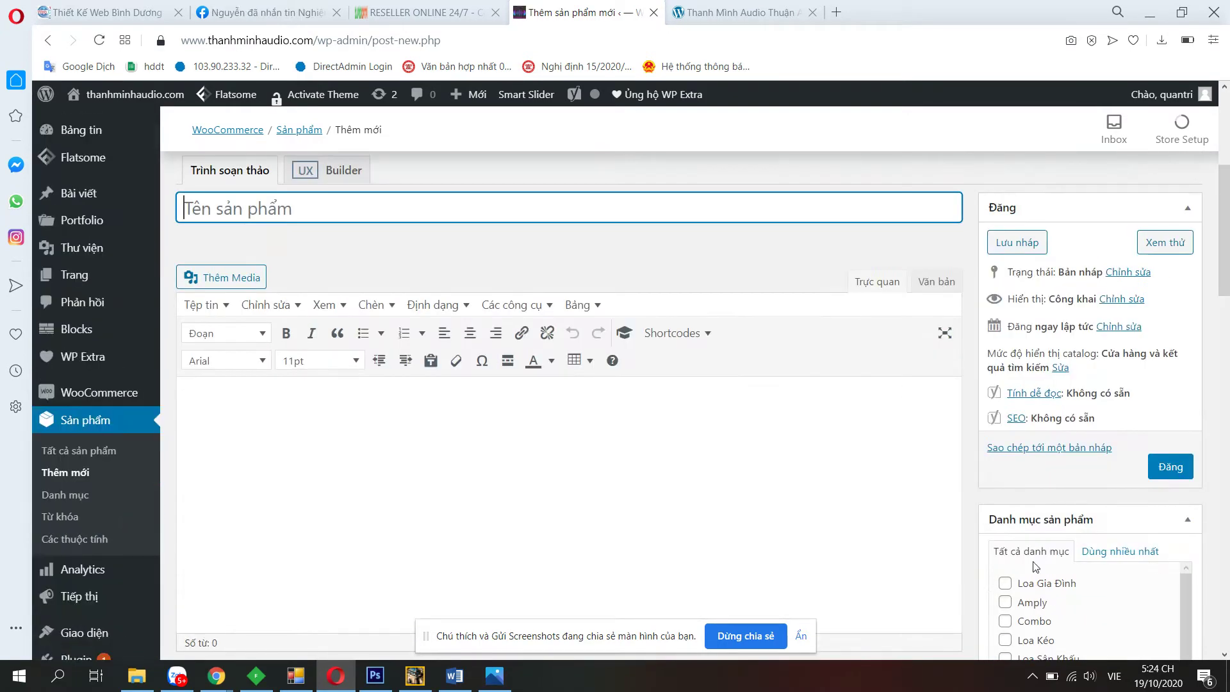
Open the product categories page and examine the new-category form and the list of existing categories.
left_click(69, 501)
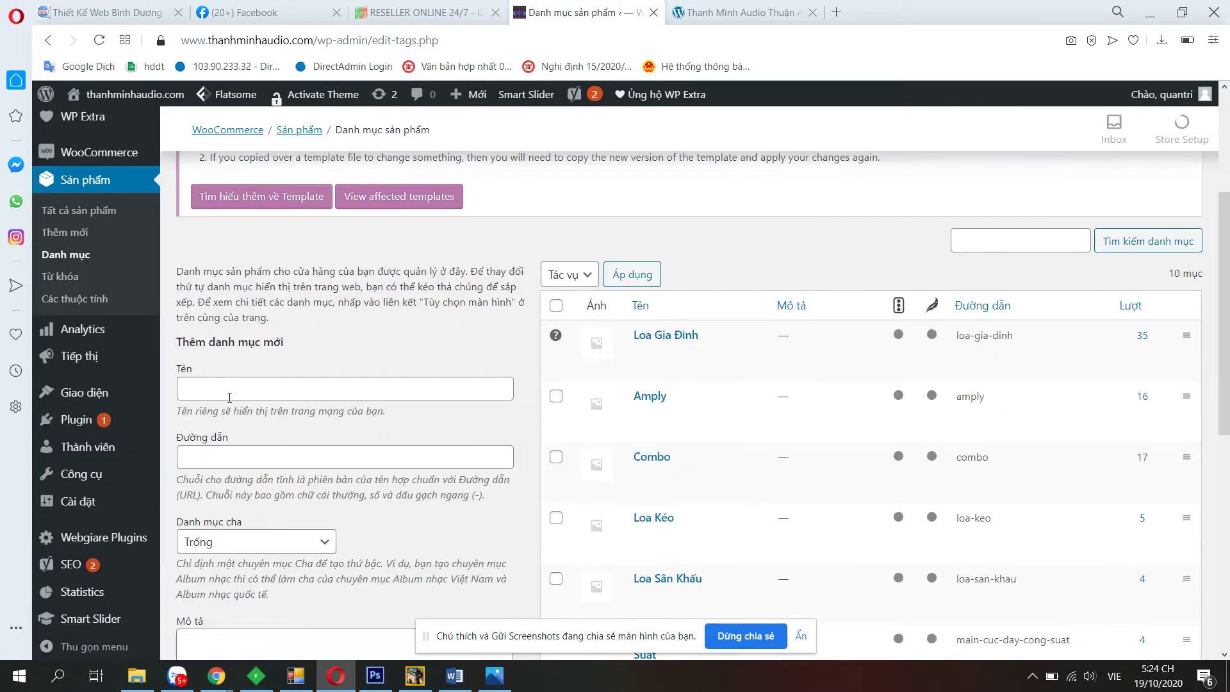
left_click(228, 389)
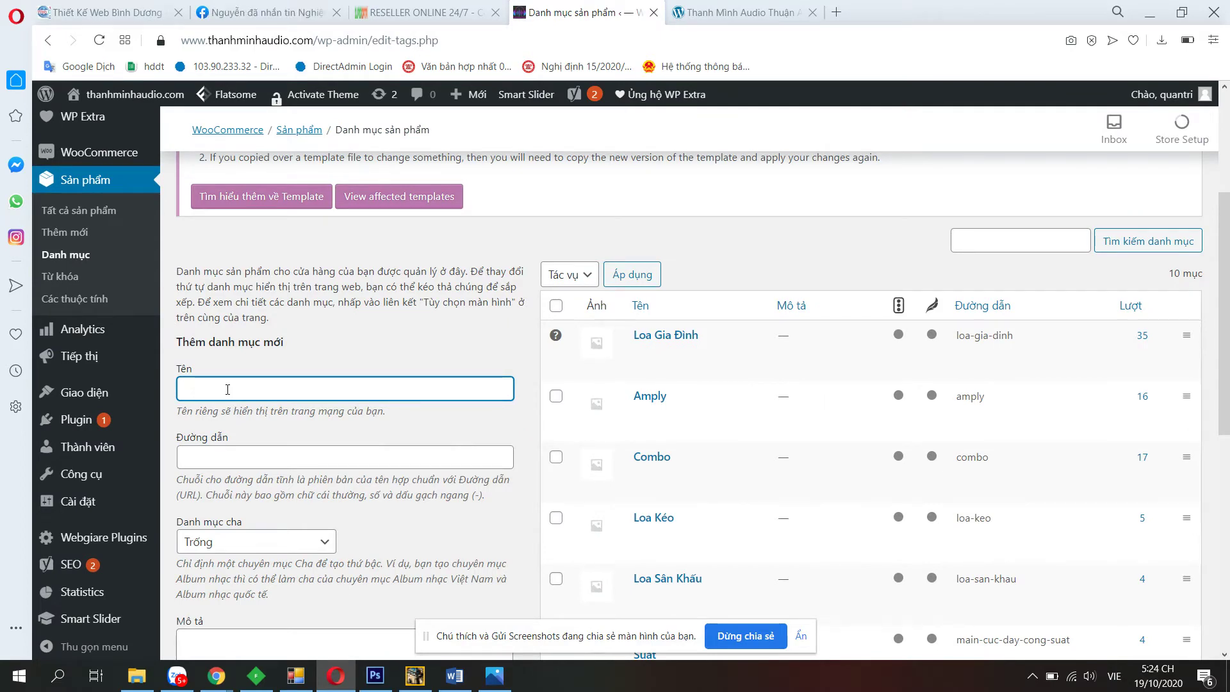
scroll(372, 440, "down", 1)
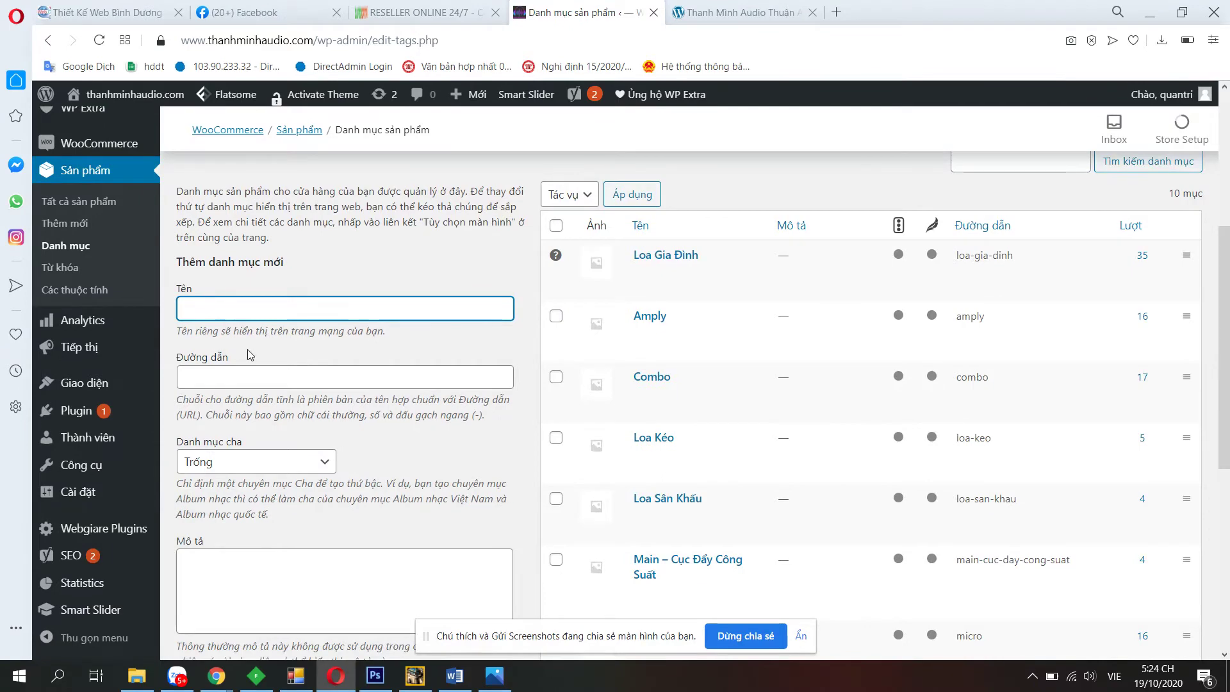
scroll(250, 355, "down", 5)
scroll(627, 269, "up", 5)
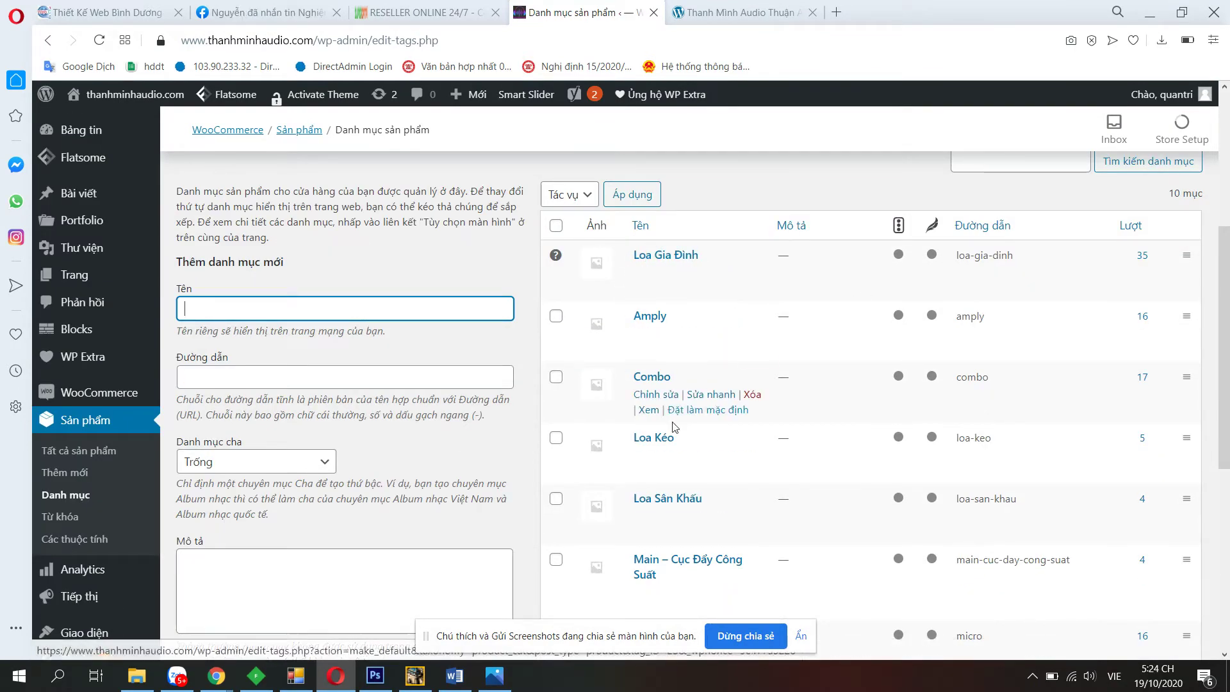
scroll(673, 435, "down", 4)
scroll(667, 474, "up", 5)
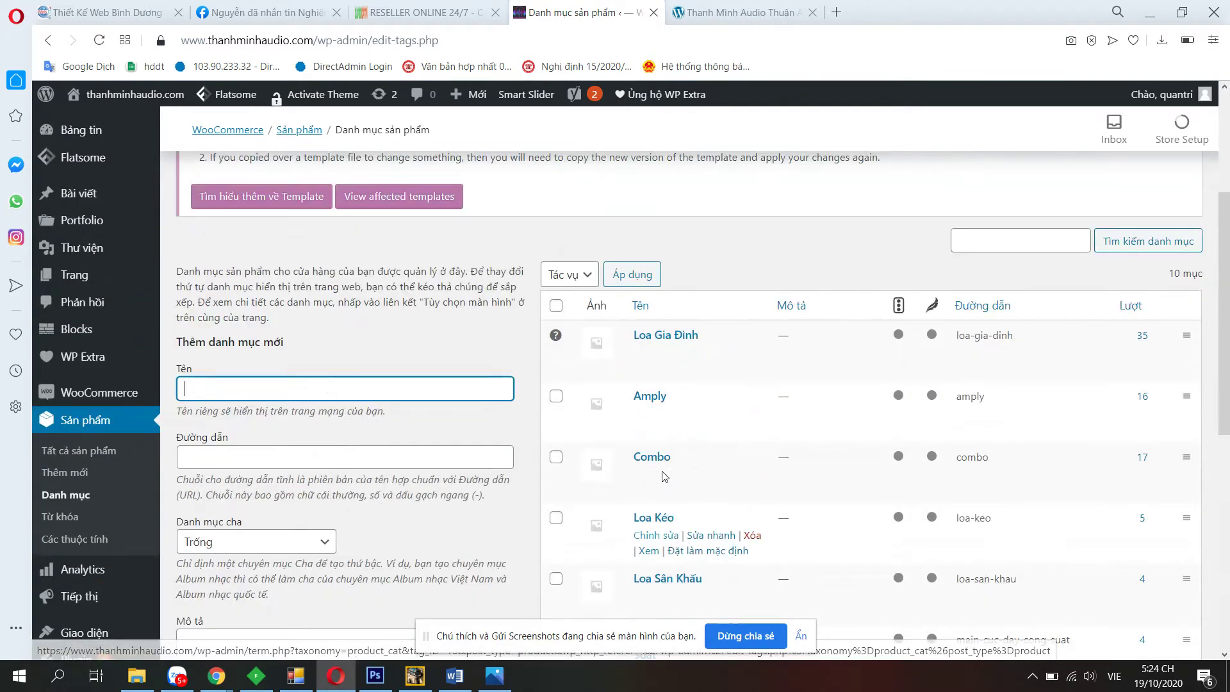
scroll(433, 495, "down", 5)
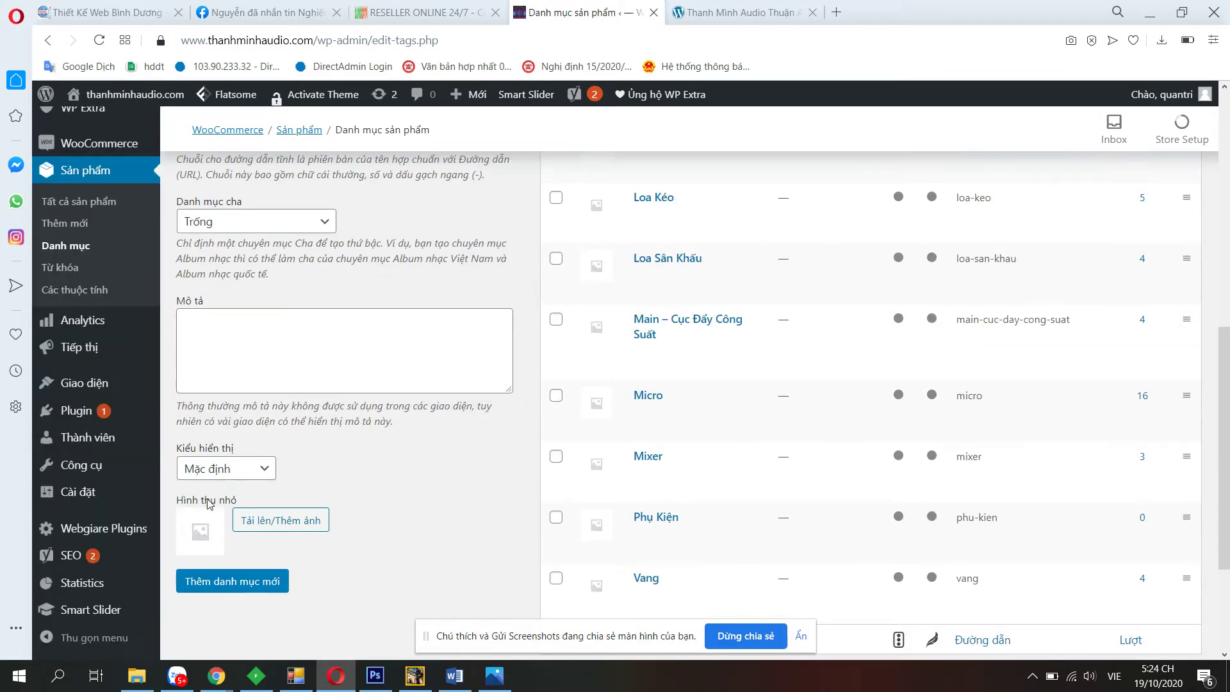
View the banner slideshow on the storefront home page and return to the site admin.
left_click(704, 9)
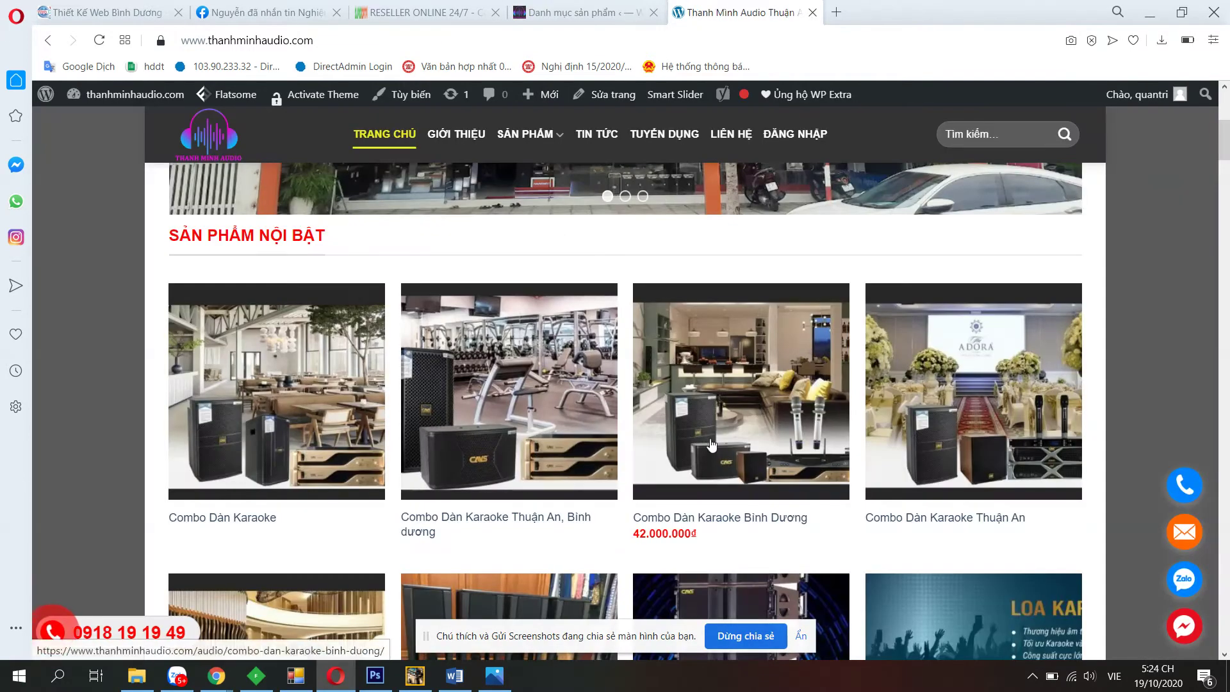
scroll(925, 246, "up", 5)
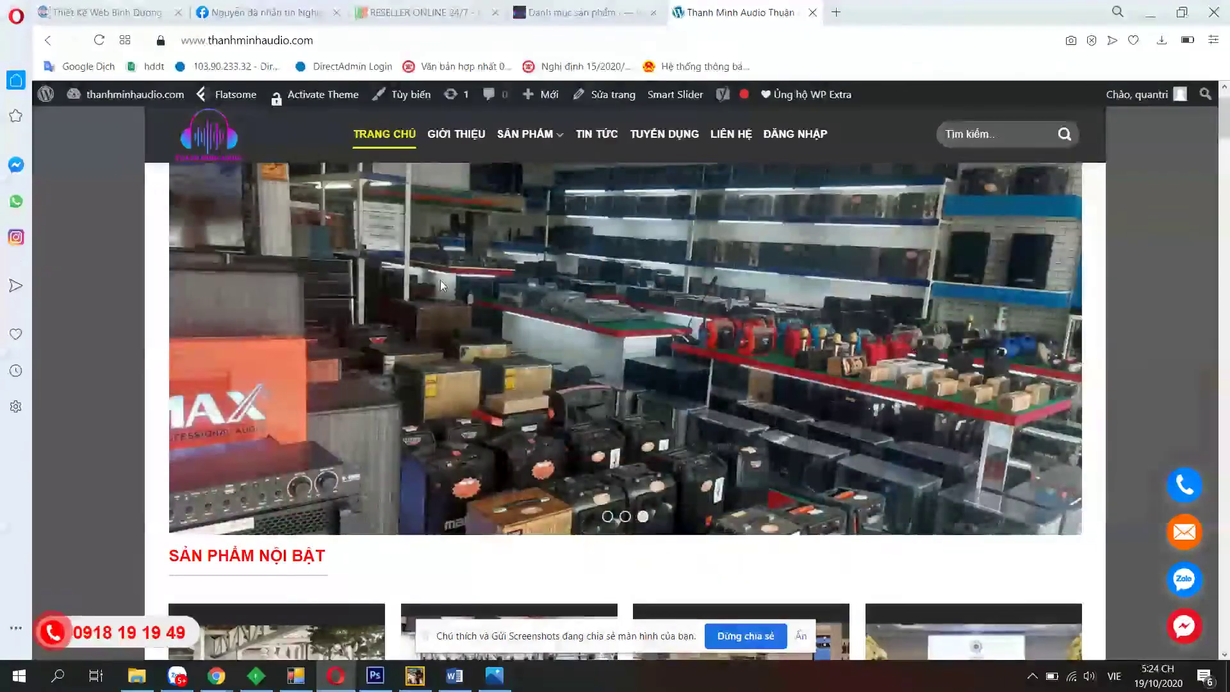
left_click(577, 13)
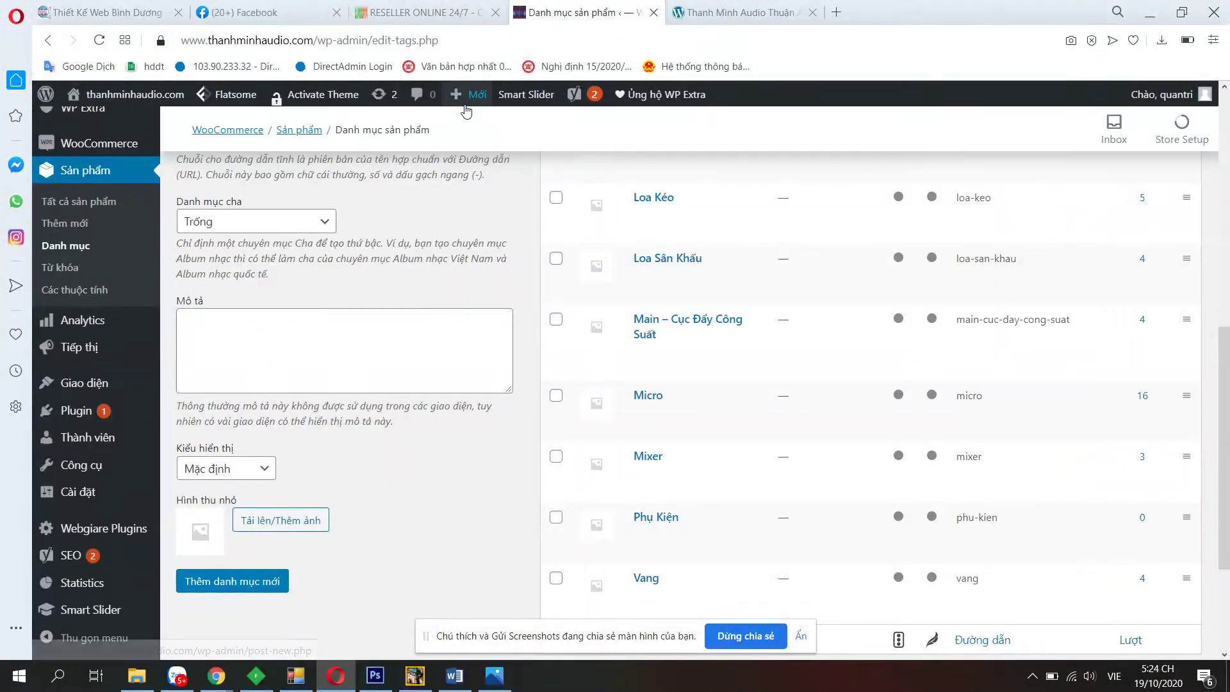
Open the Hinhchay slider for editing in Smart Slider and look over its banner slides.
mouse_move(526, 102)
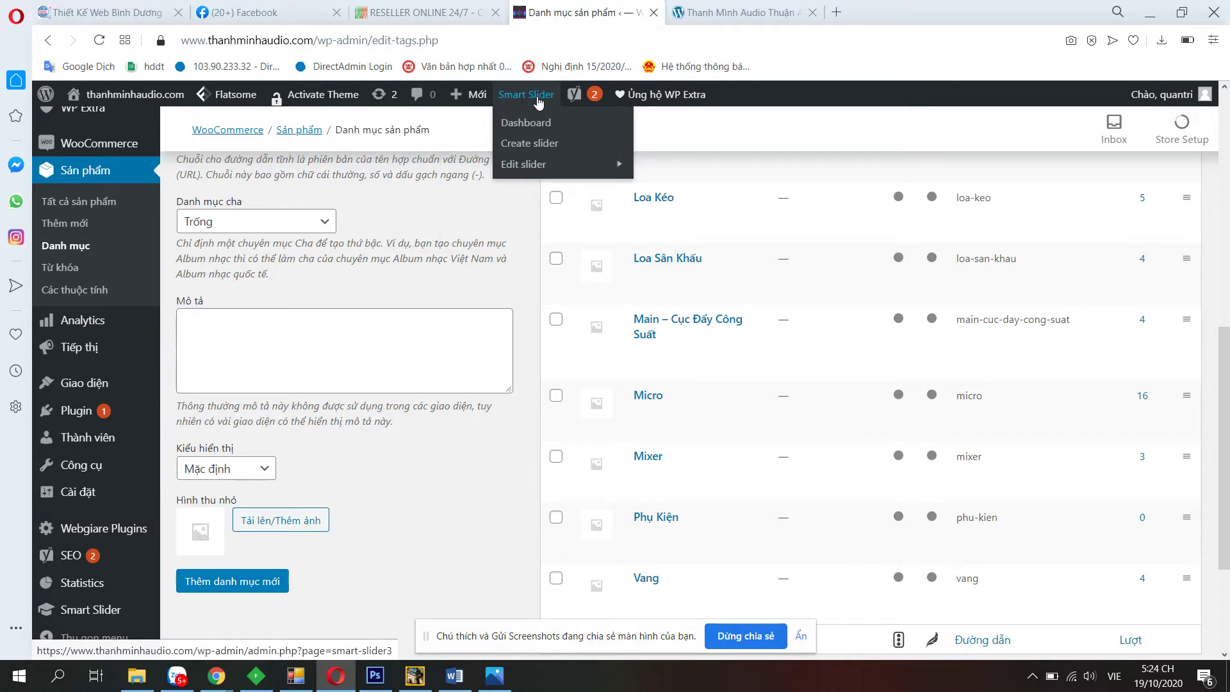
mouse_move(531, 166)
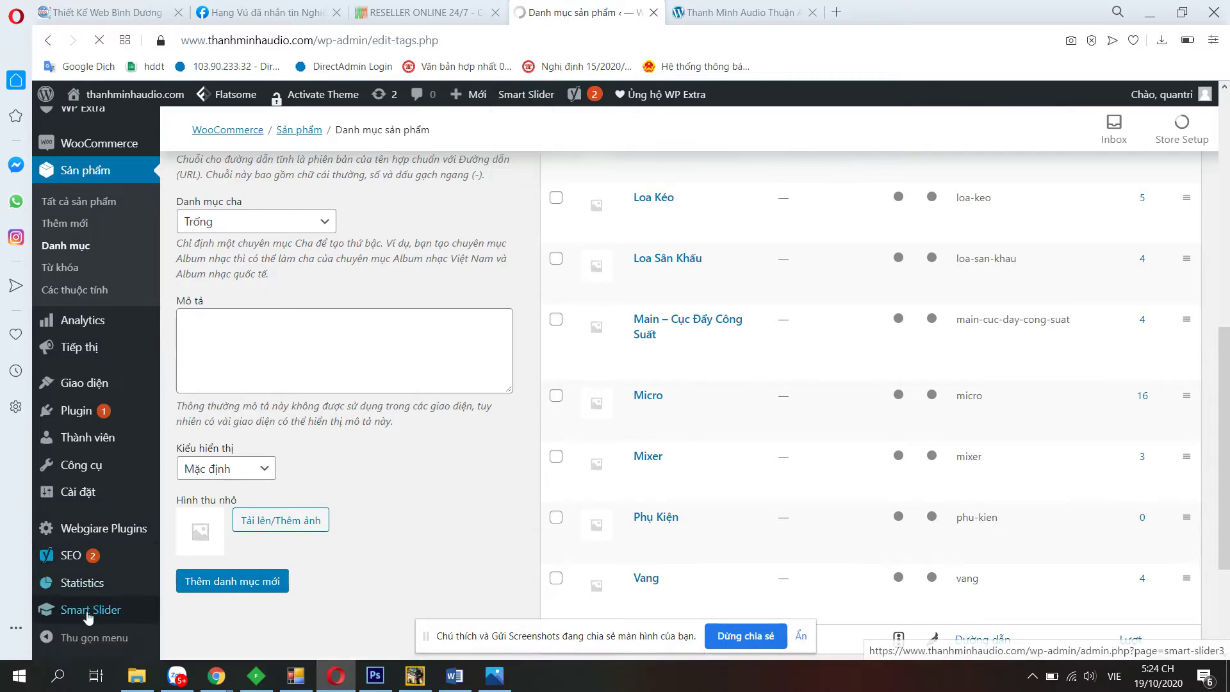
mouse_move(102, 614)
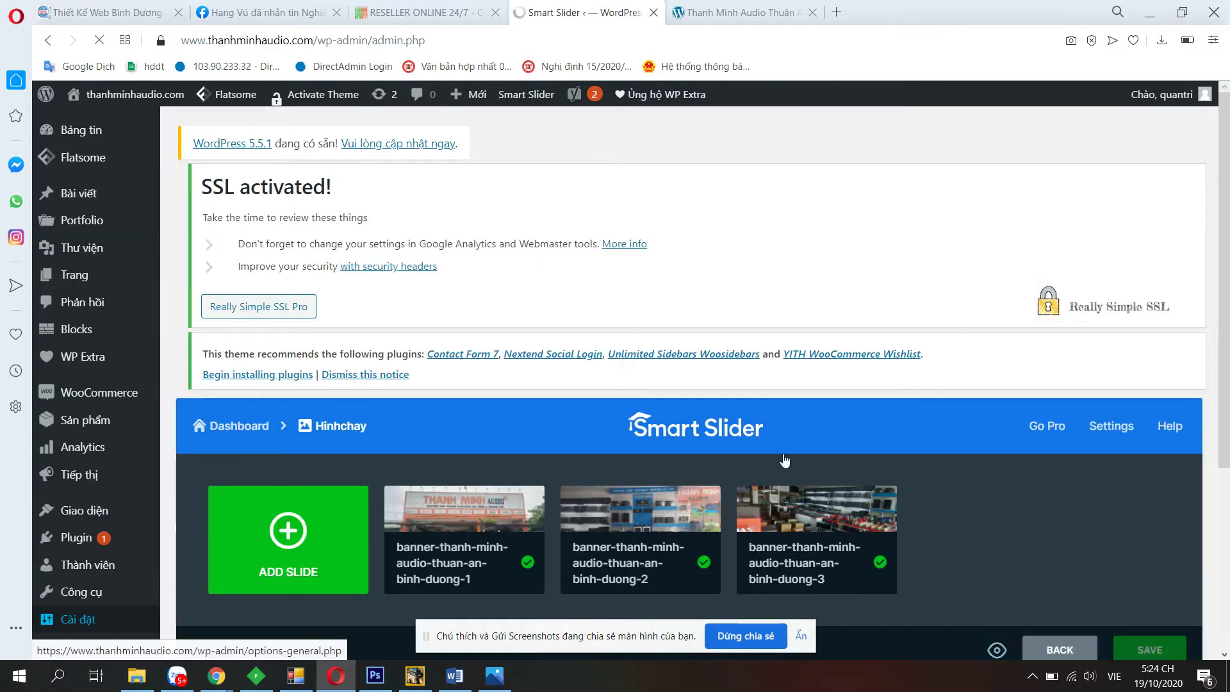
scroll(782, 392, "down", 5)
scroll(784, 394, "up", 3)
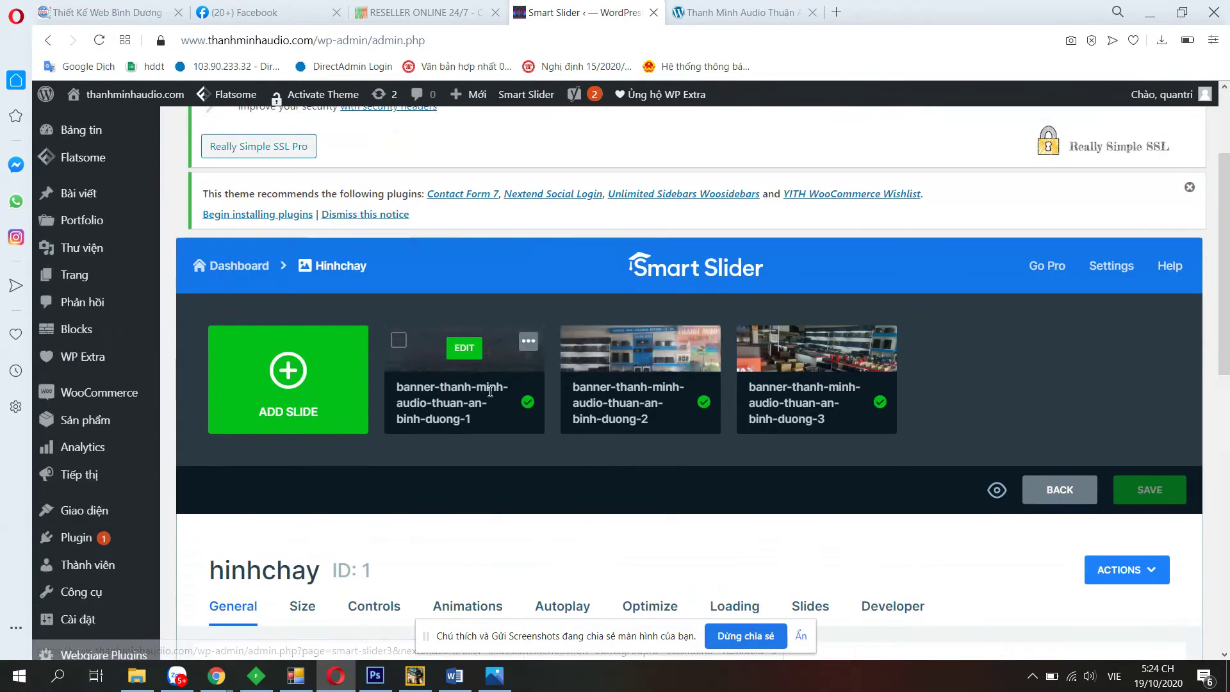
Compare the storefront home page banner with the slider's slides and view the options available for the banner-thanh-minh-audio-thuan-an-binh-duong-3 slide.
left_click(736, 13)
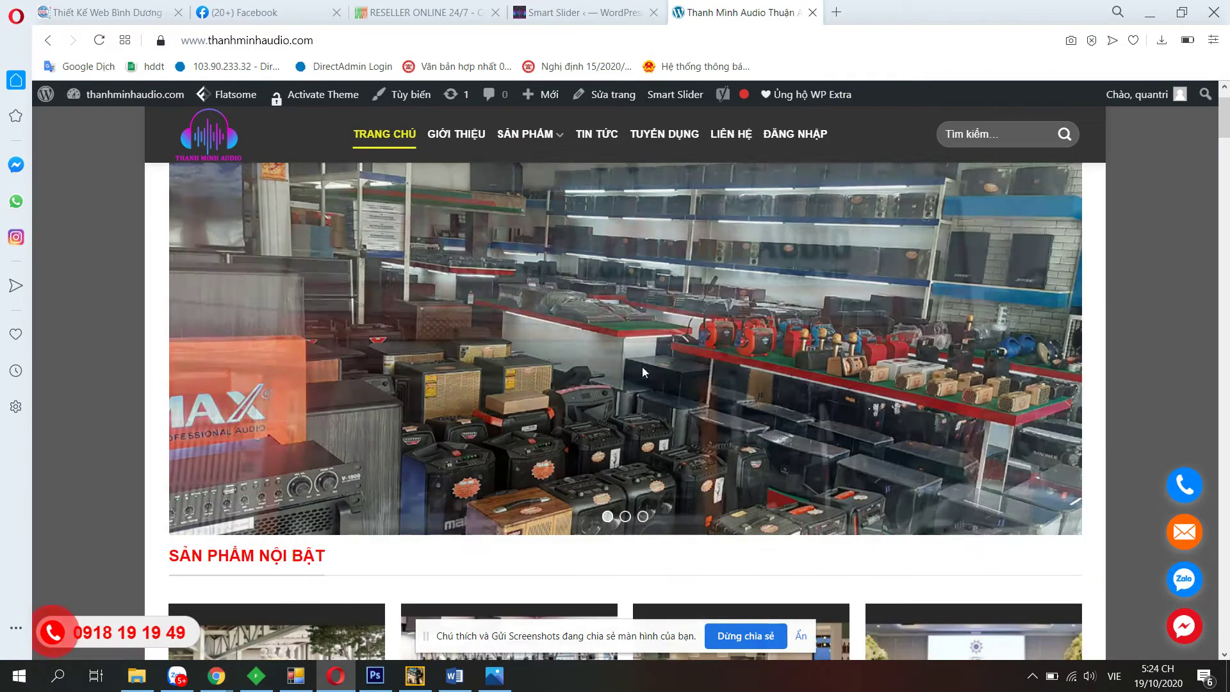
left_click(617, 7)
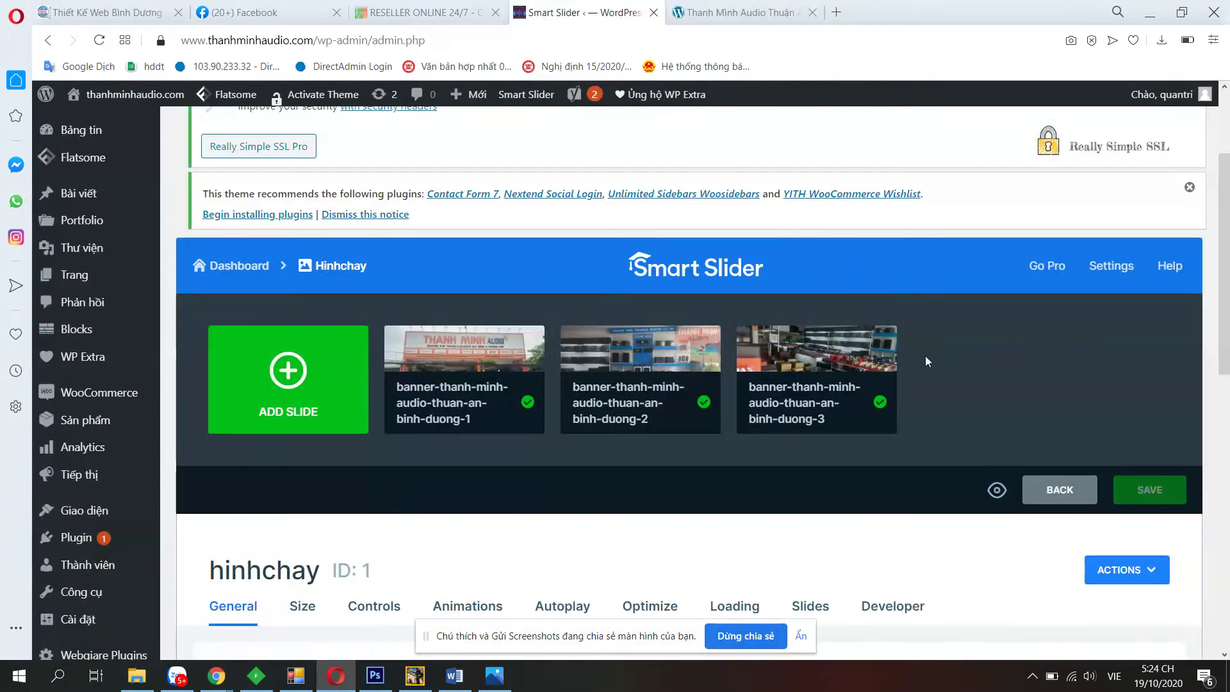
left_click(881, 343)
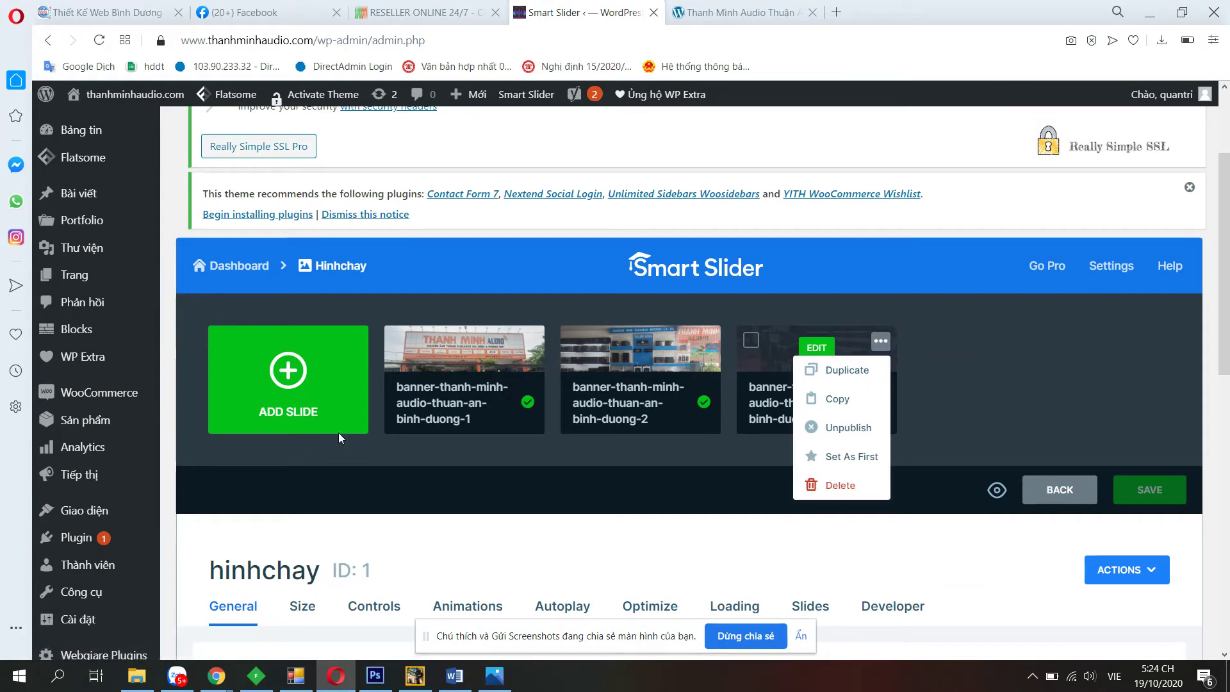
left_click(374, 455)
Add an image slide to the Hinhchay slider by uploading loa-thuan-an-binh-duong (6) from the Desktop.
left_click(252, 353)
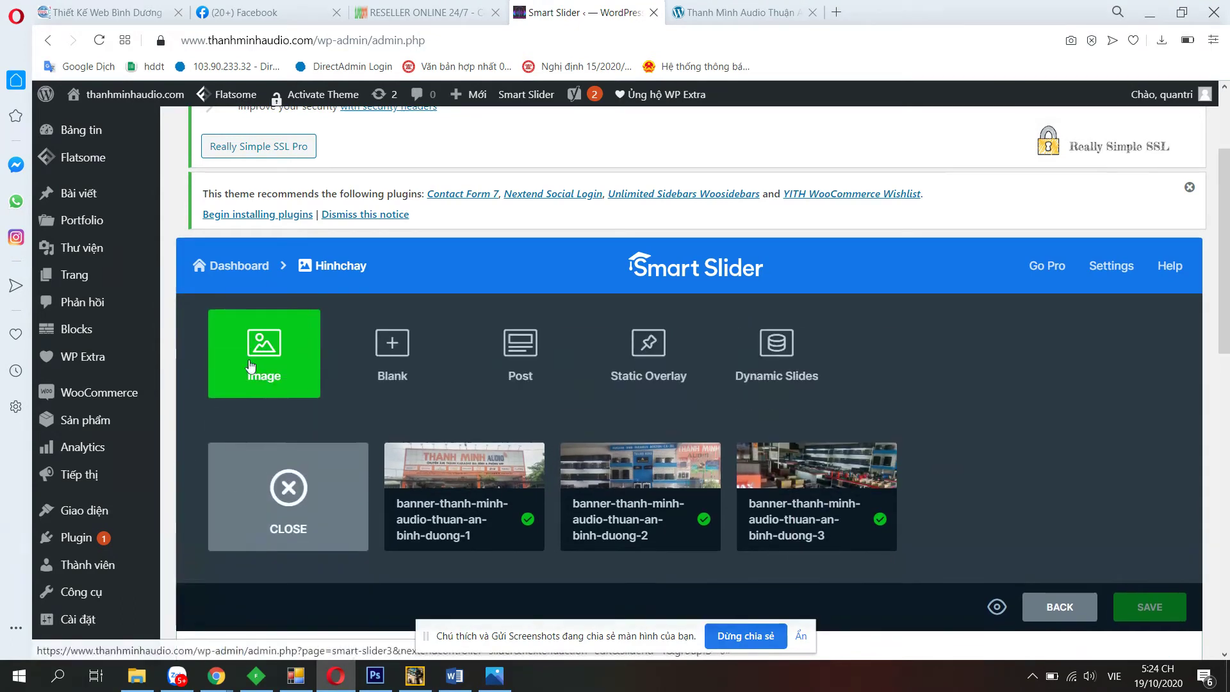
left_click(259, 349)
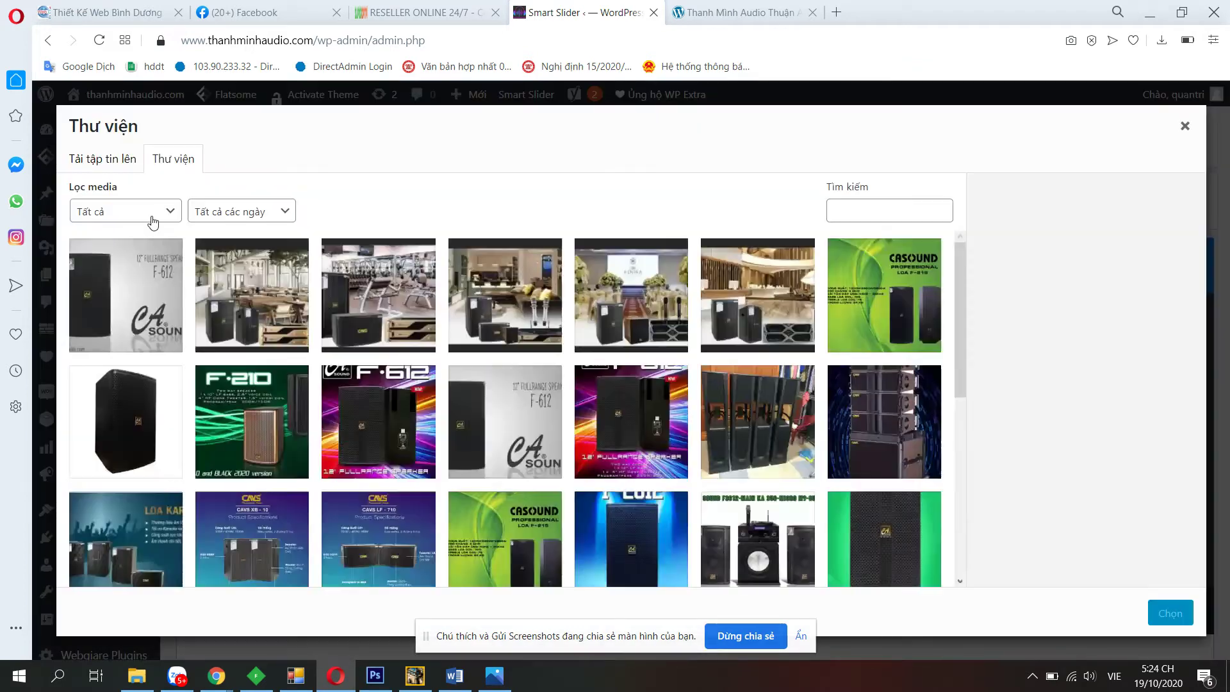
left_click(112, 159)
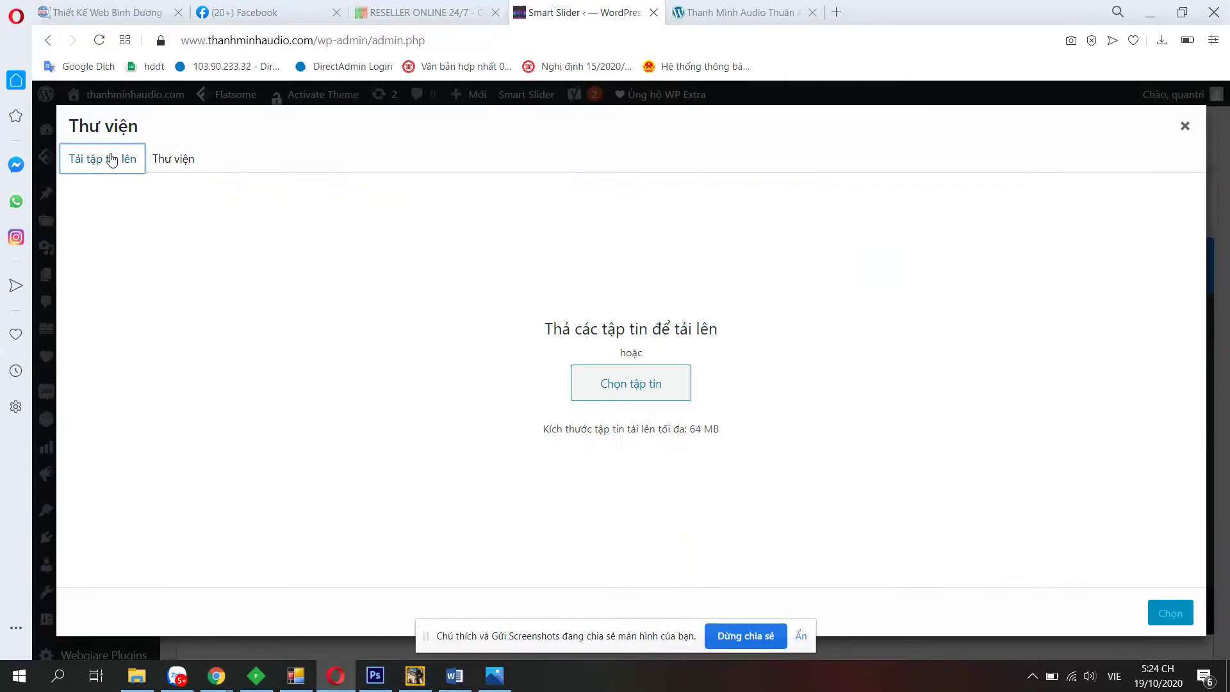
left_click(627, 379)
scroll(645, 319, "down", 2)
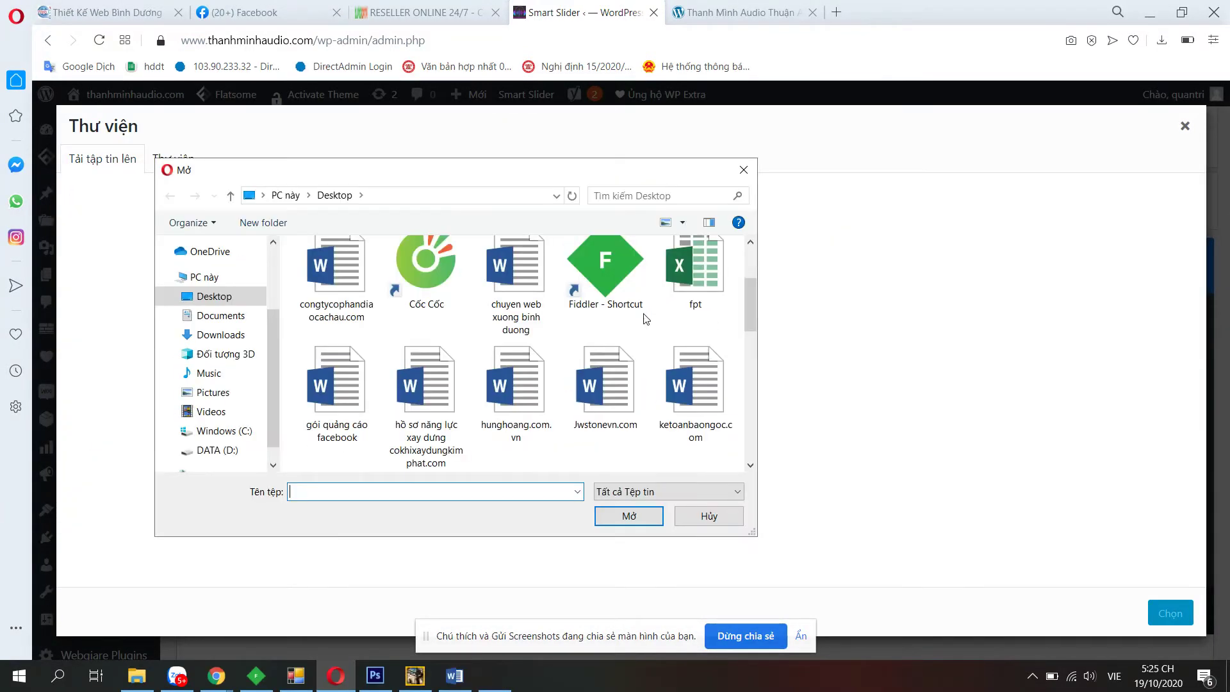
scroll(646, 318, "down", 4)
left_click(384, 290)
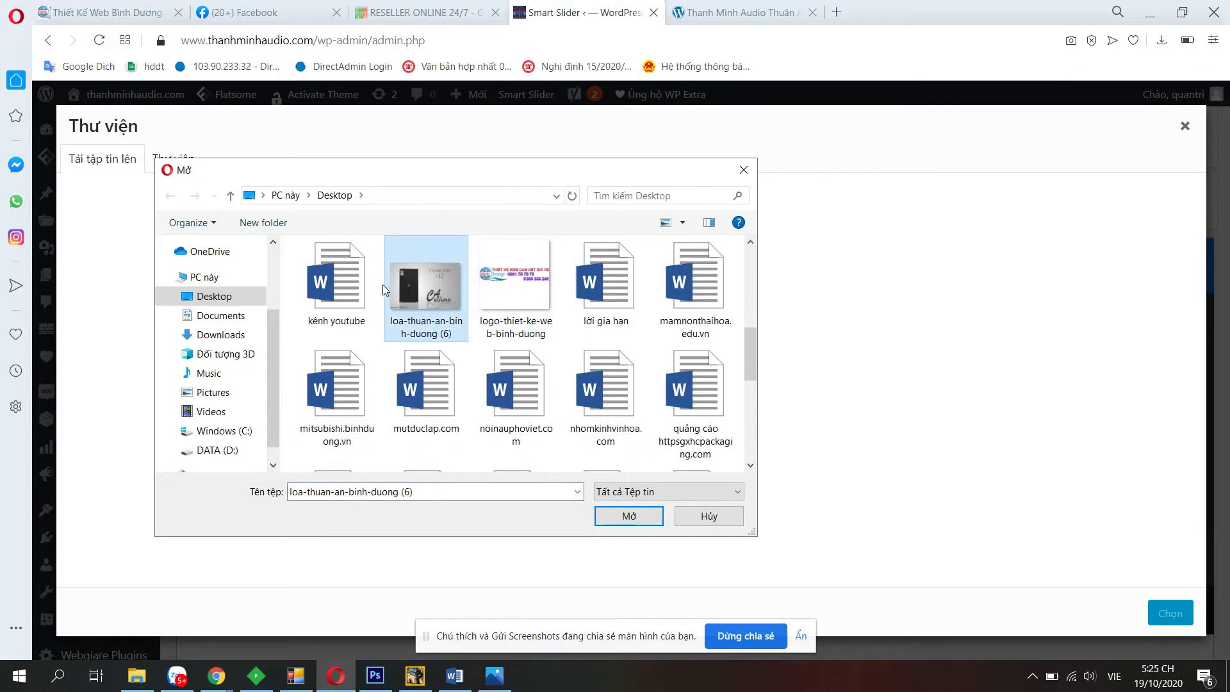
left_click(632, 517)
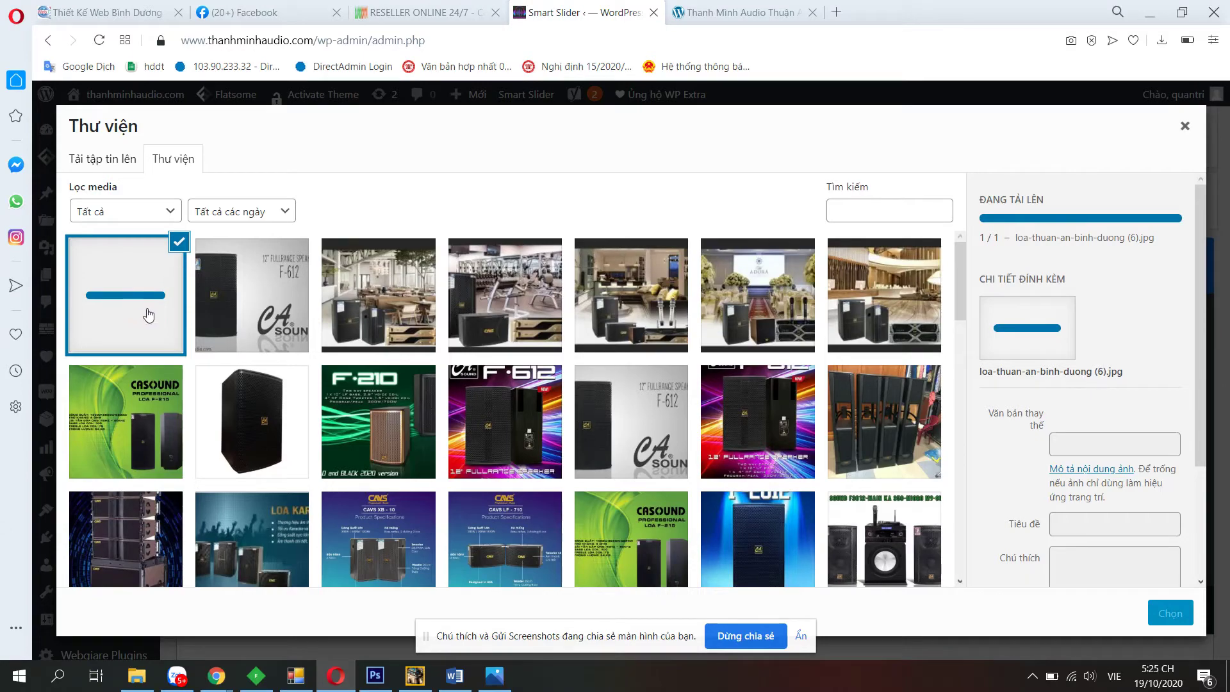
left_click(1170, 614)
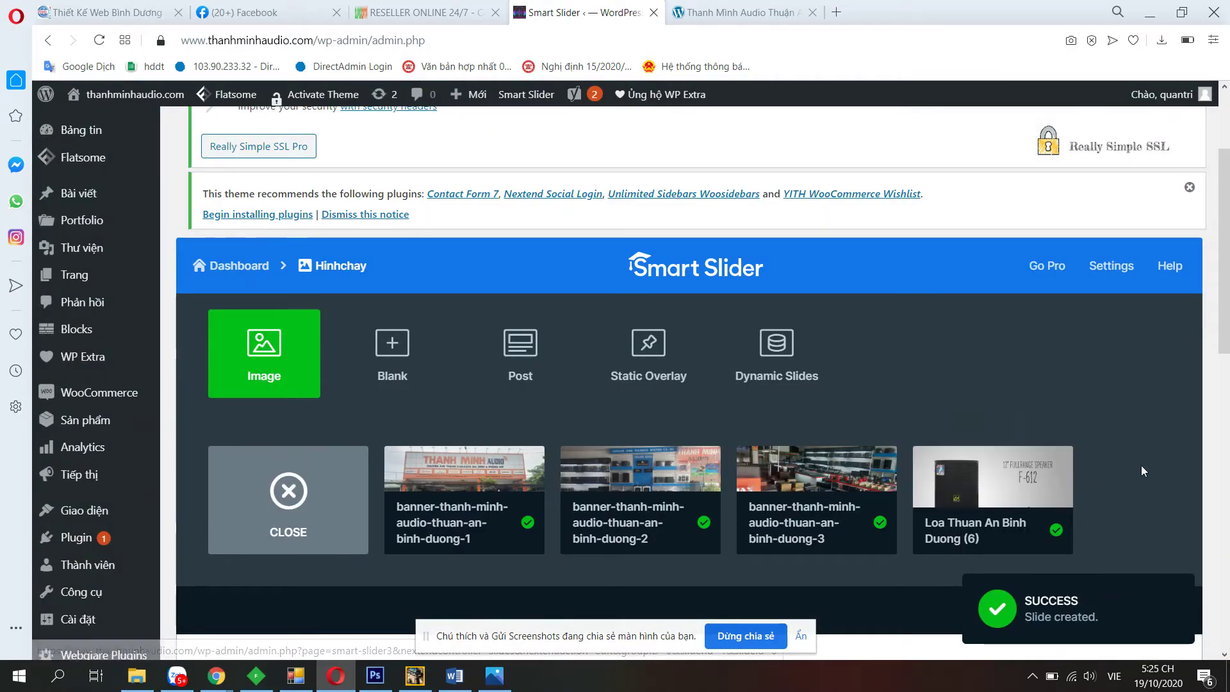
Check the banner slideshow on the storefront home page for the added speaker slide.
scroll(1140, 465, "down", 1)
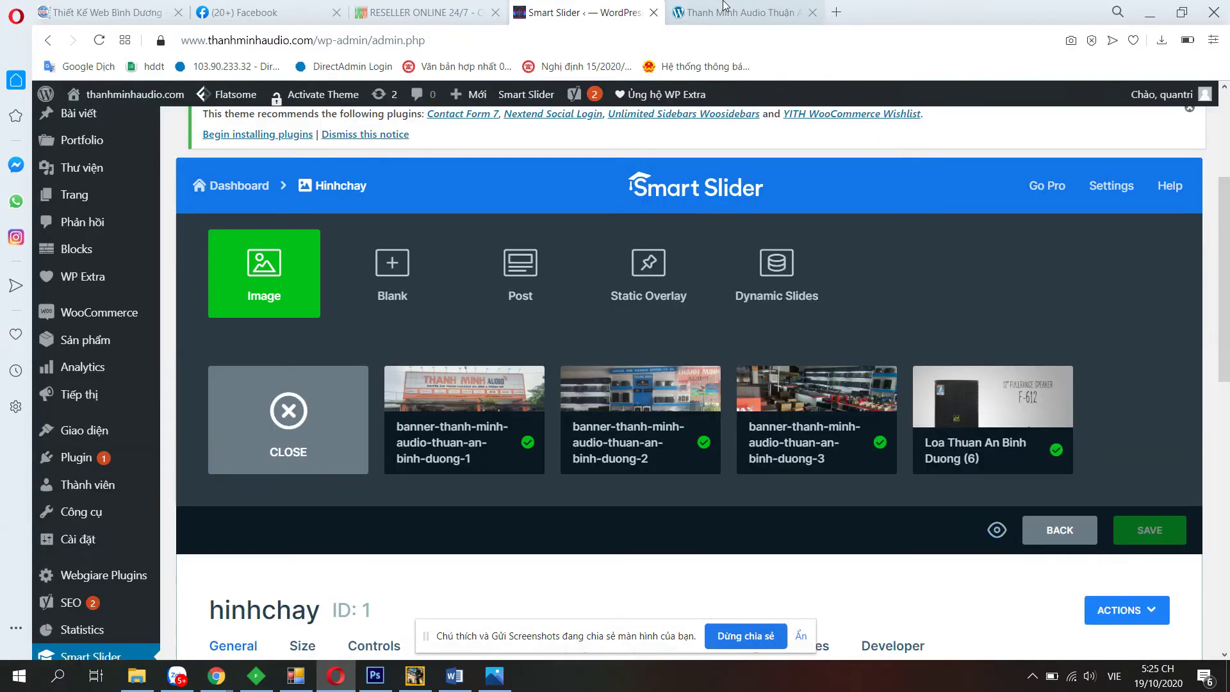
left_click(723, 7)
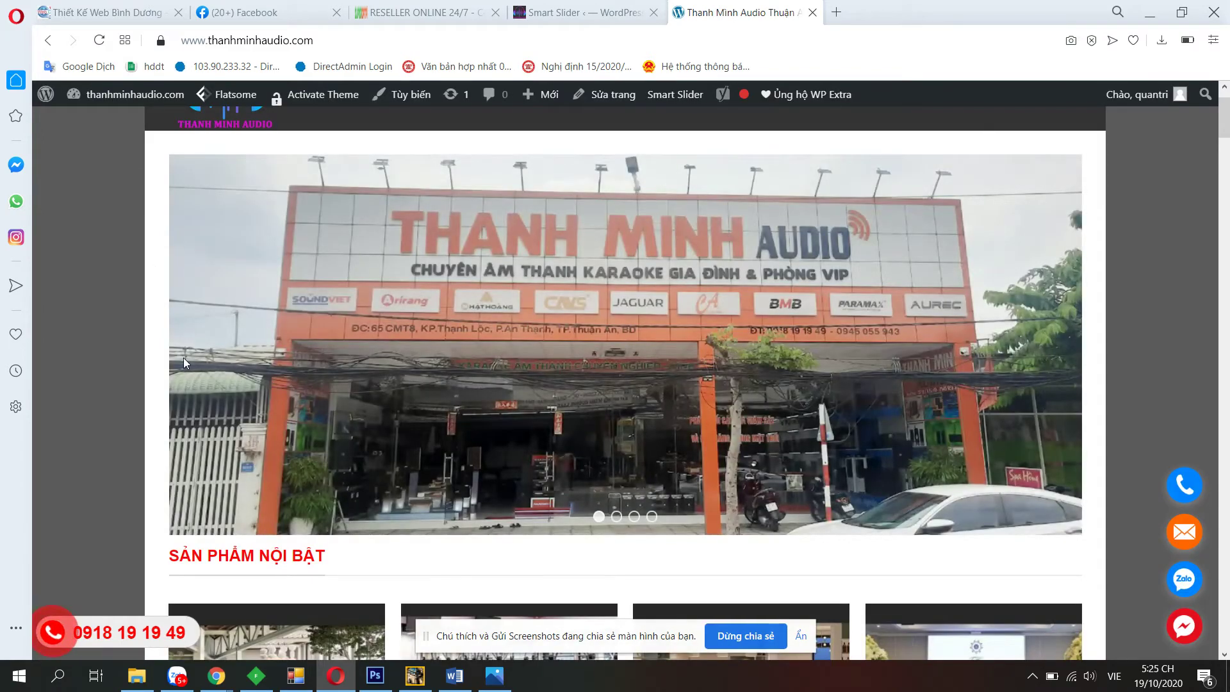
scroll(351, 367, "down", 1)
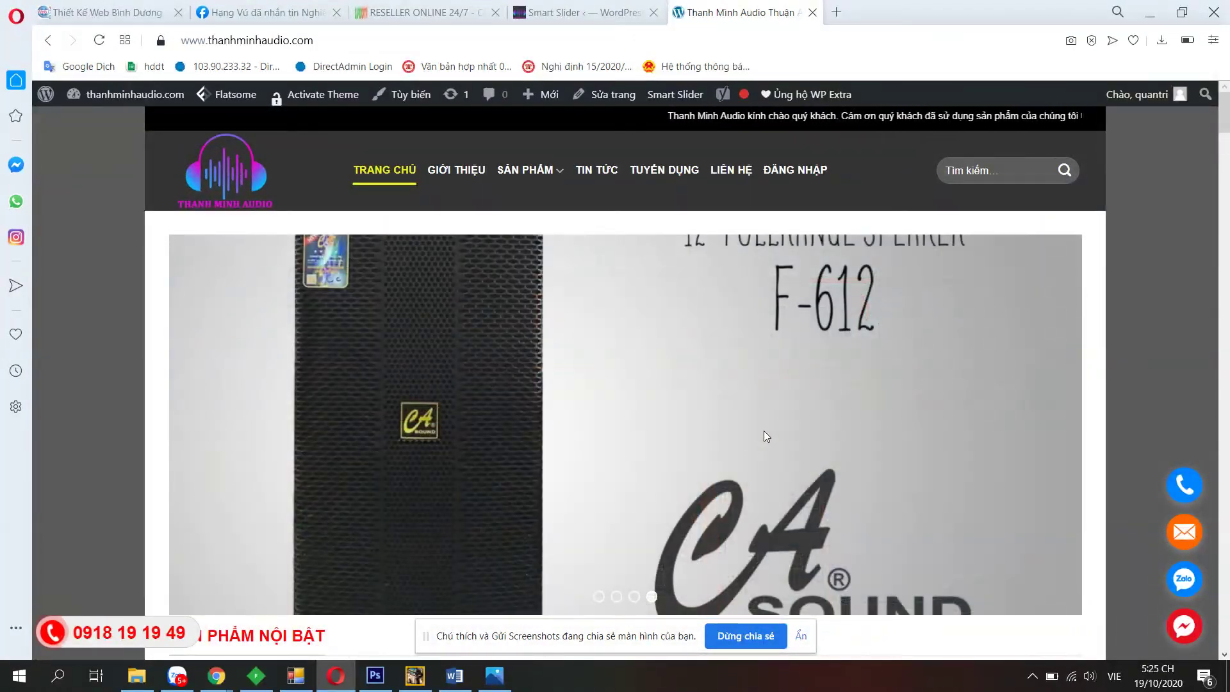
scroll(795, 406, "down", 1)
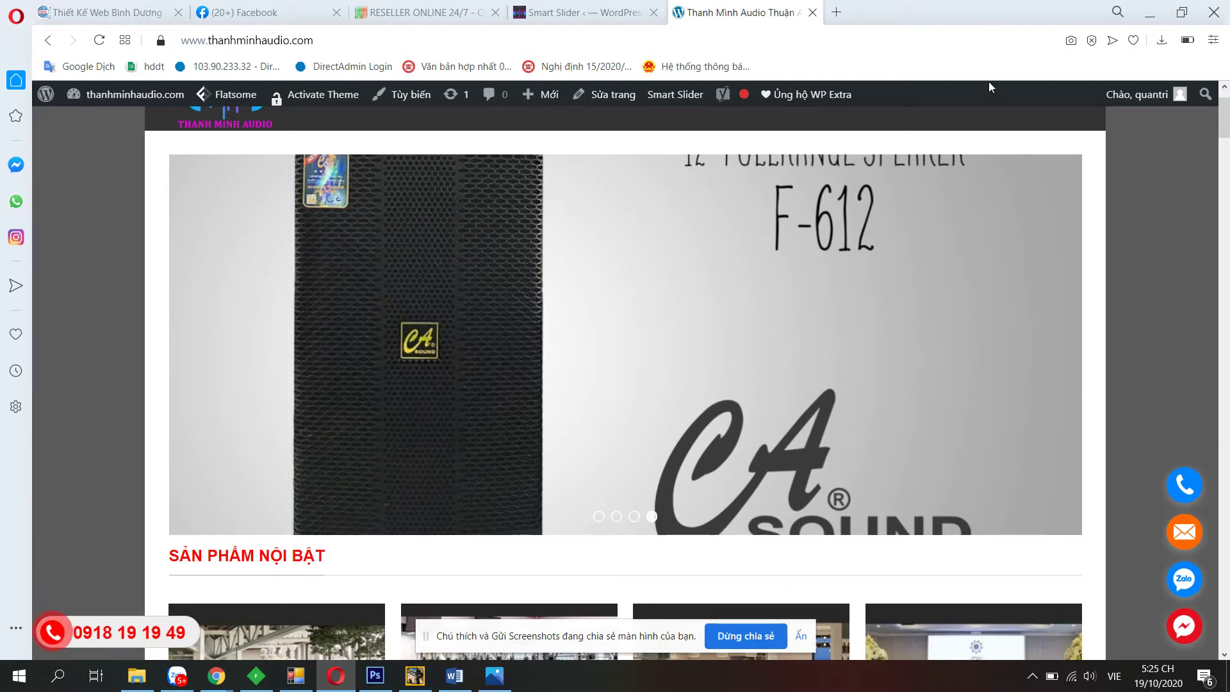
Delete the Loa Thuan An Binh Duong (6) slide from the Hinhchay slider.
left_click(595, 13)
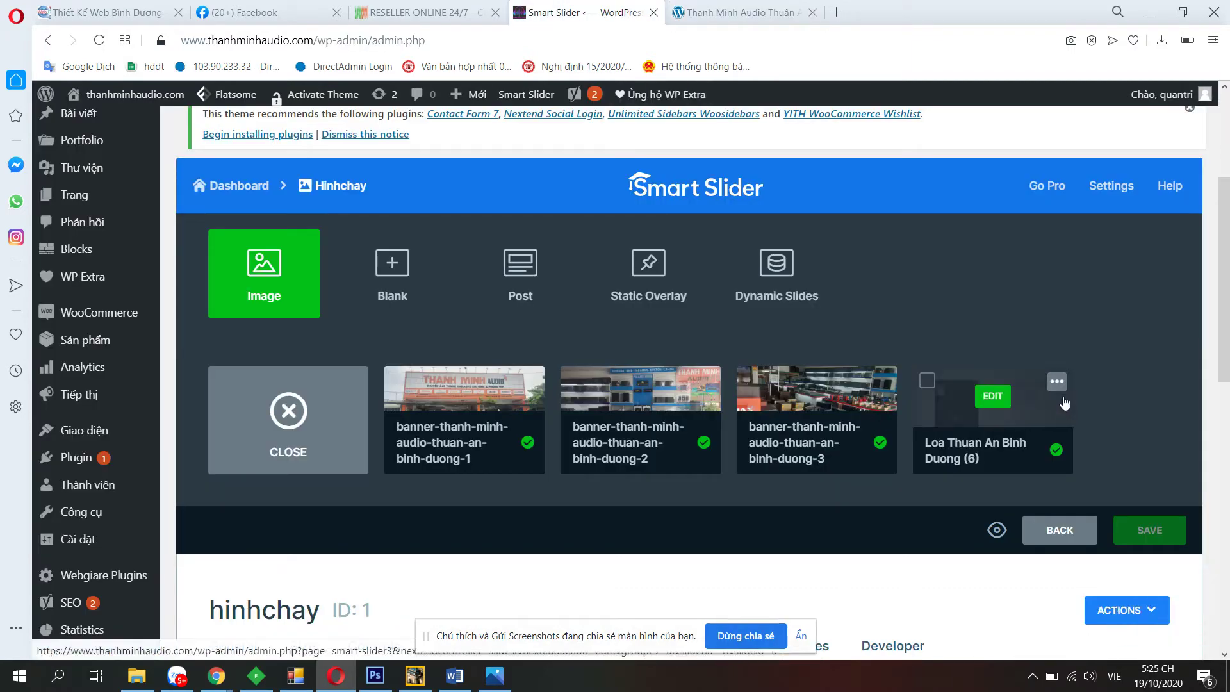
left_click(1057, 383)
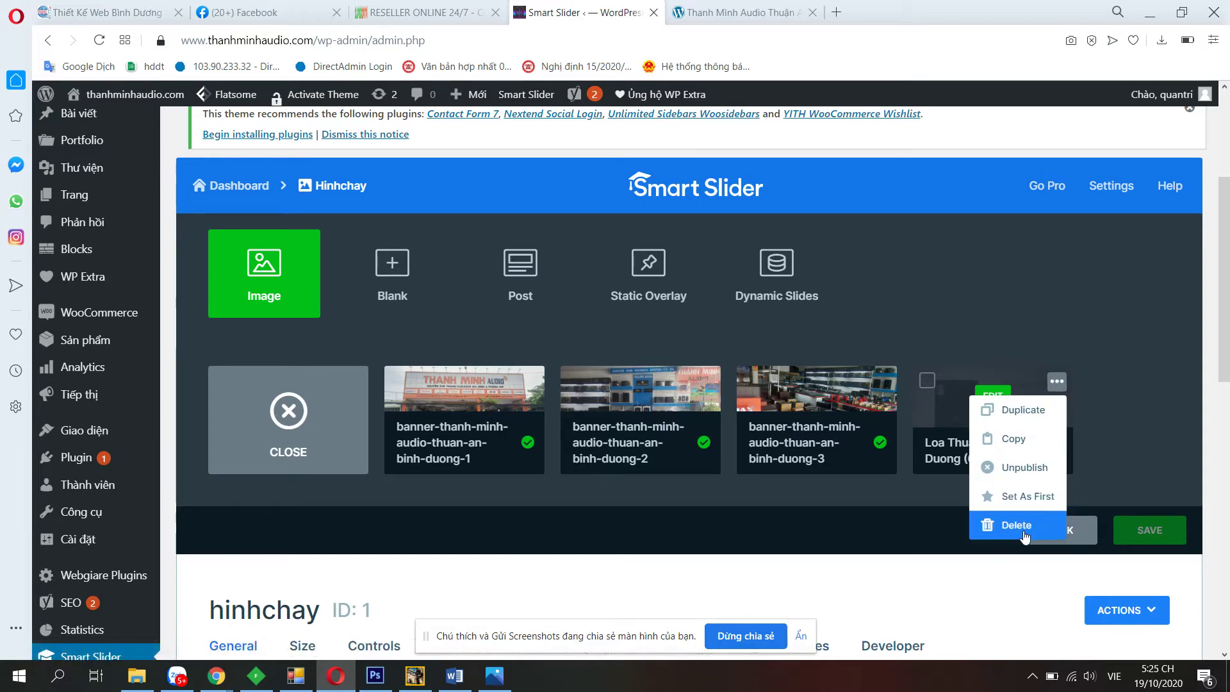
left_click(1019, 526)
left_click(680, 465)
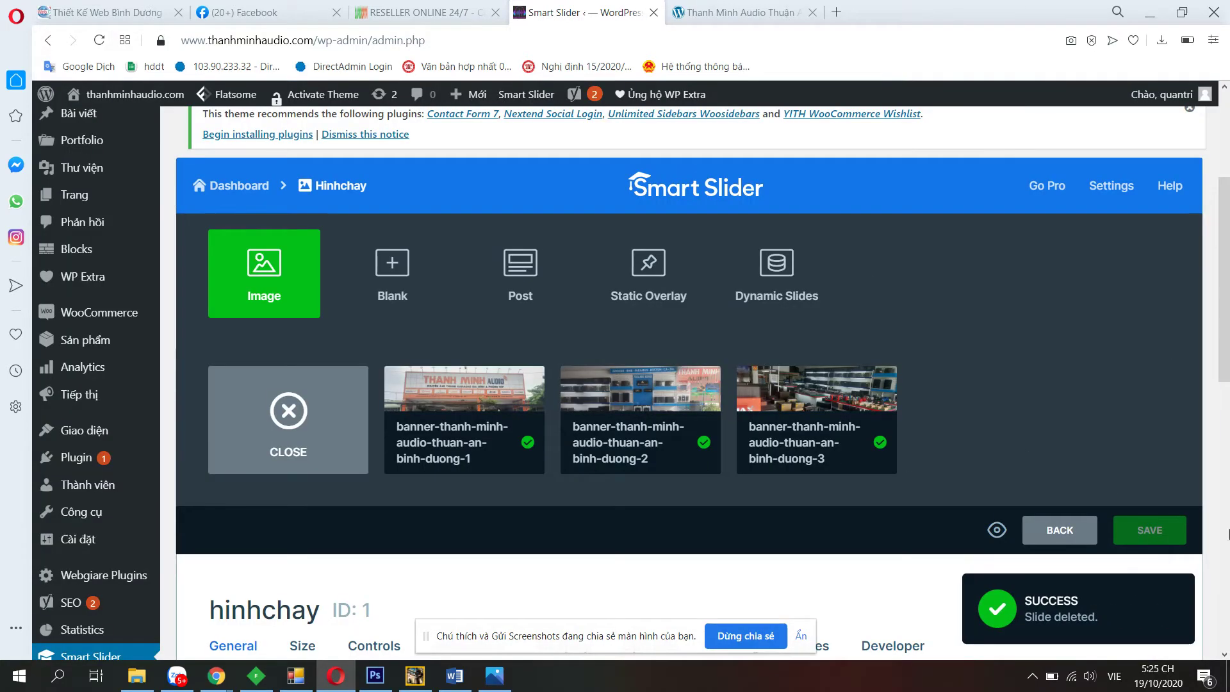
left_click(1143, 534)
Reload the storefront home page and check its banner slideshow after the slide deletion.
left_click(786, 9)
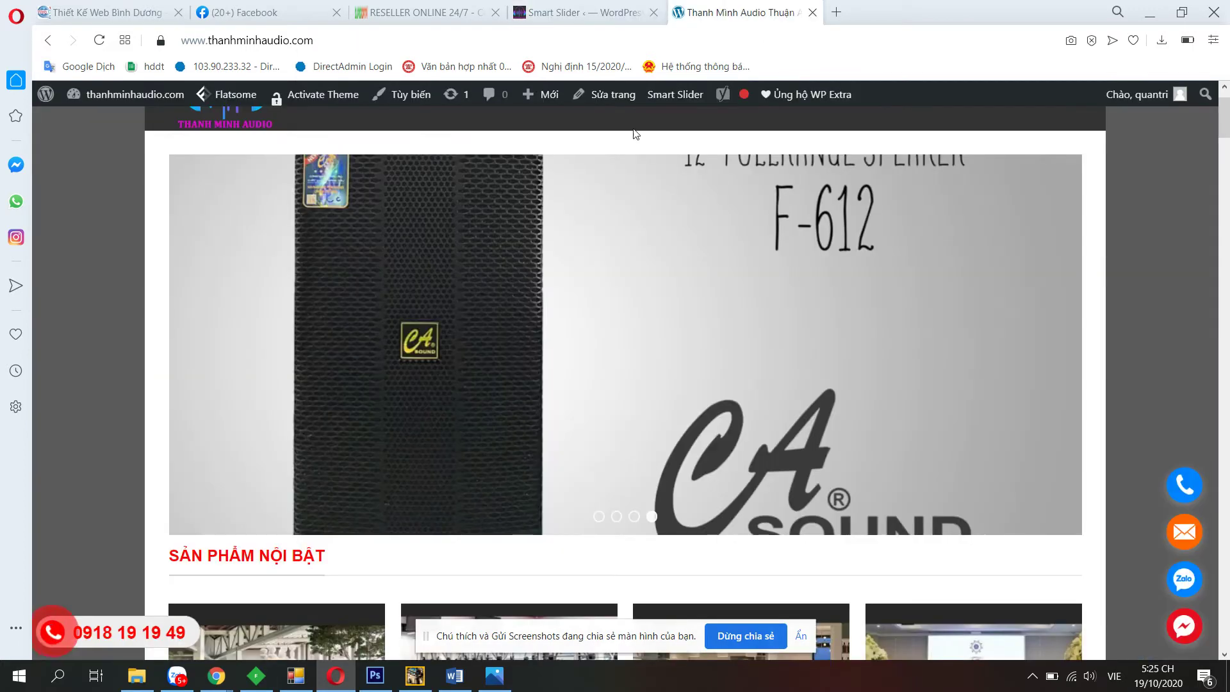
scroll(546, 471, "up", 2)
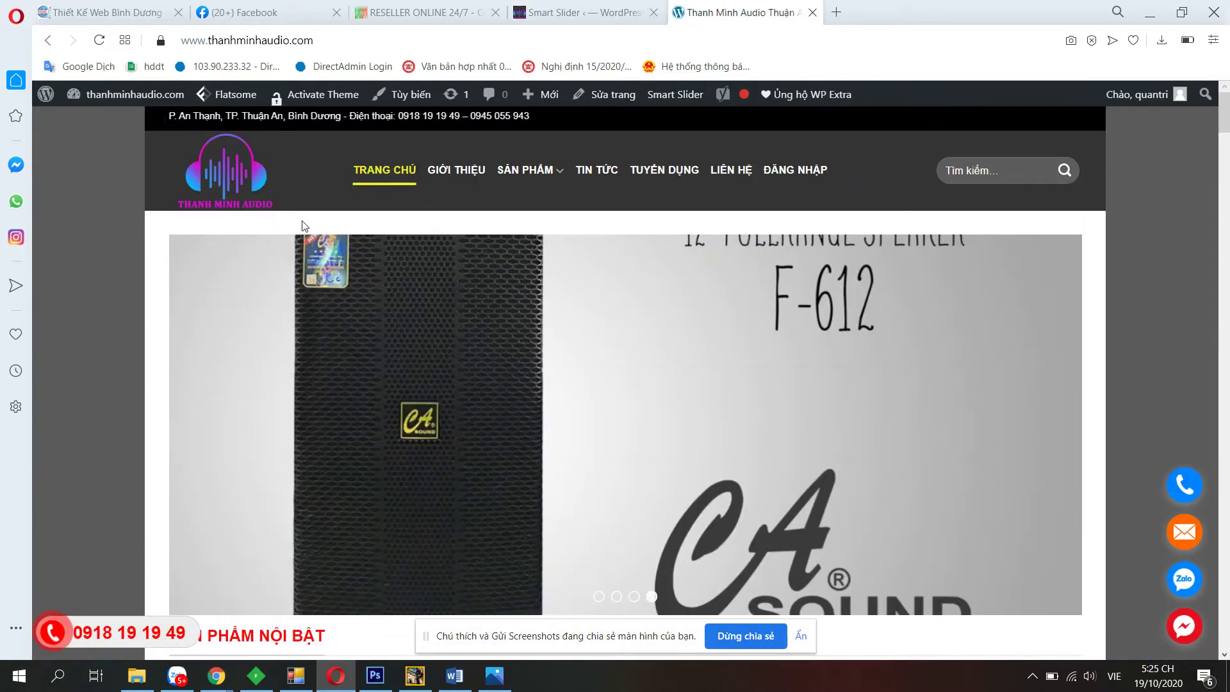
left_click(238, 173)
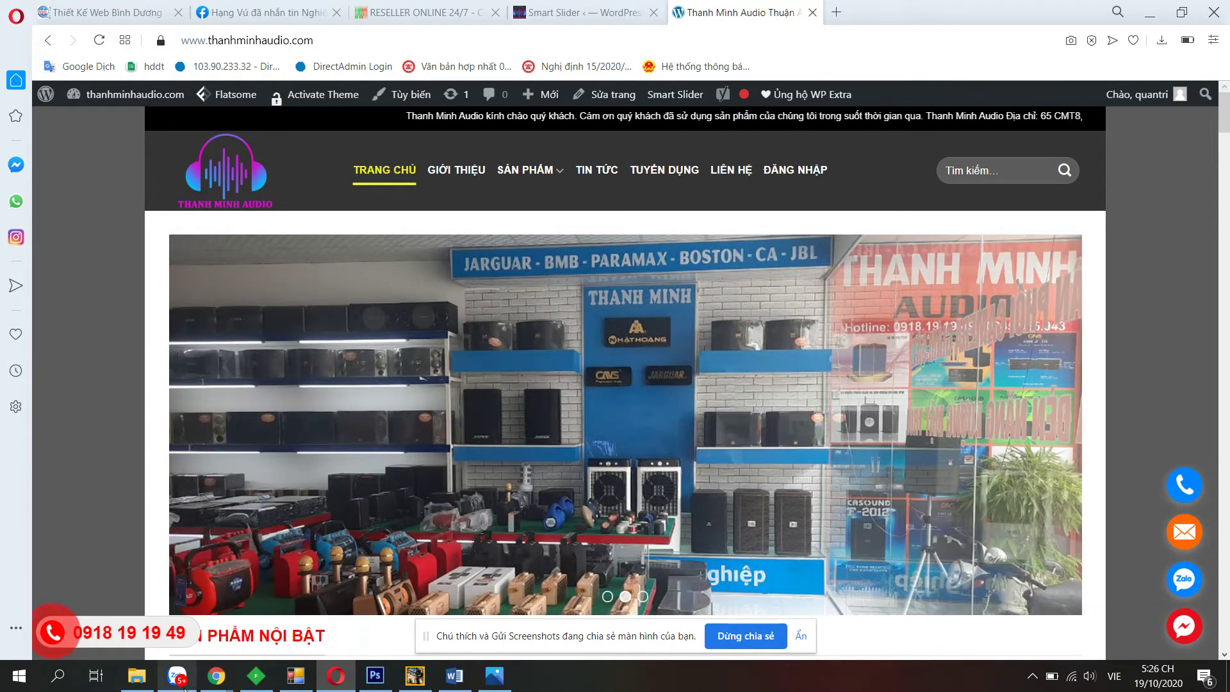
Switch to Zalo and look back through the thanhminhaudio.com conversation at the product photos and requests sent for the website.
key("alt+Tab")
scroll(863, 399, "up", 15)
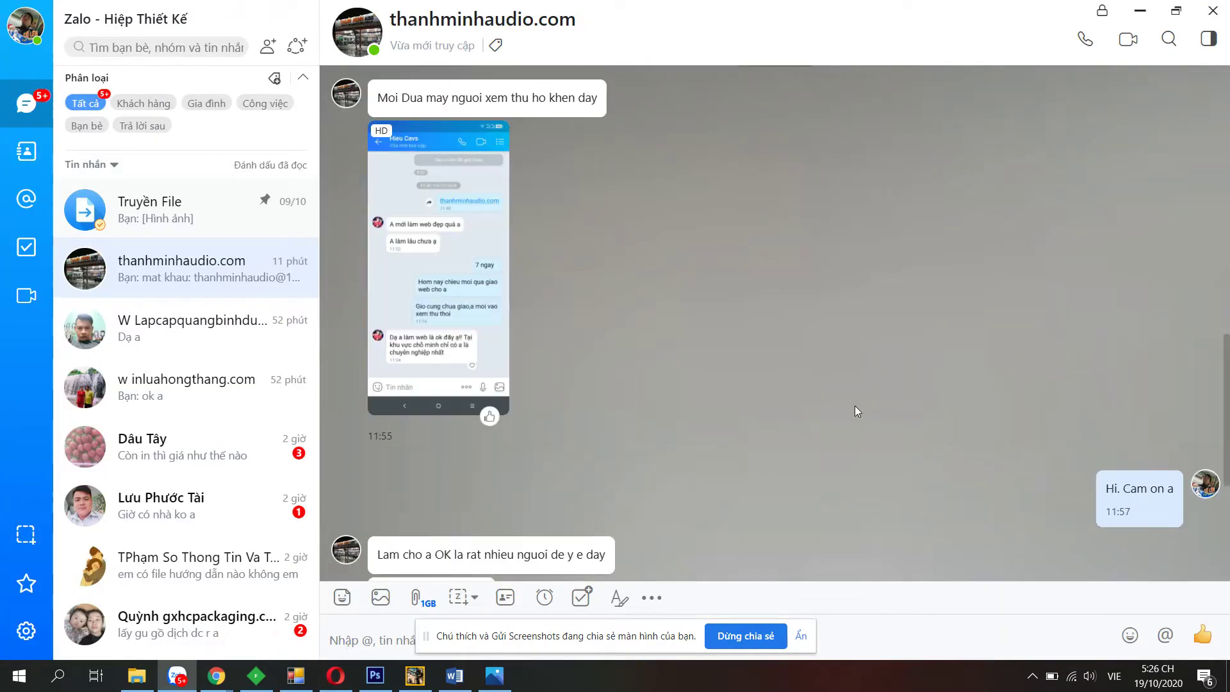
scroll(897, 452, "up", 10)
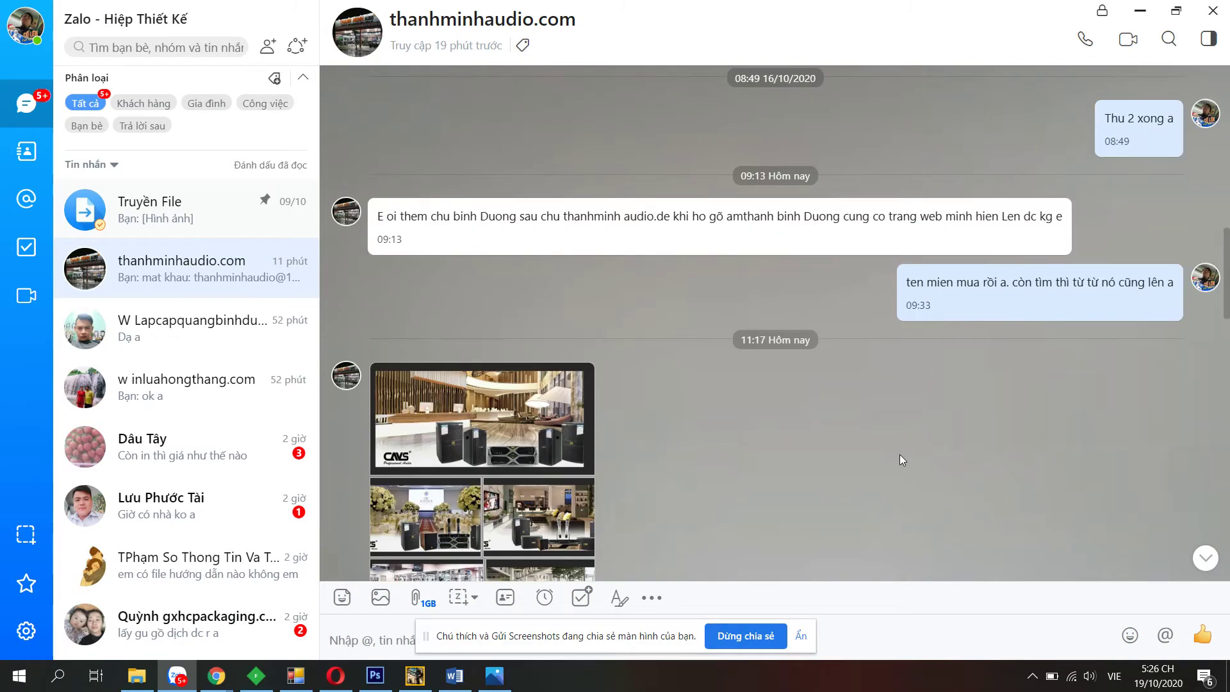
scroll(900, 455, "up", 10)
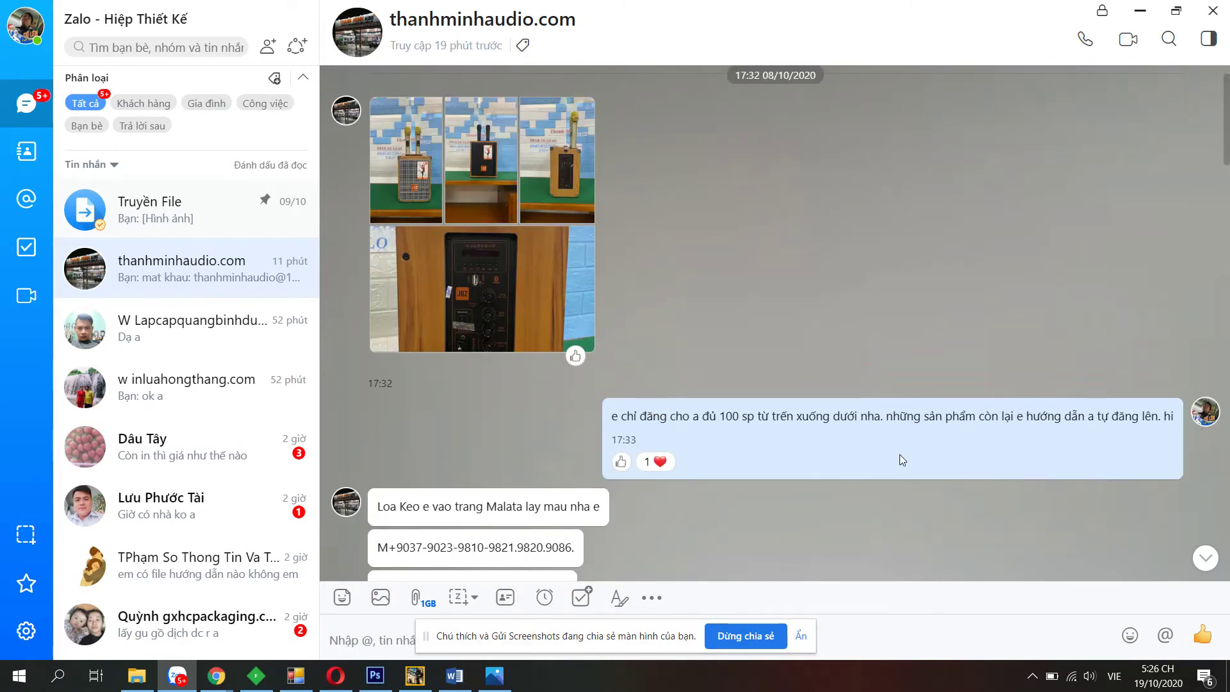
scroll(901, 454, "up", 10)
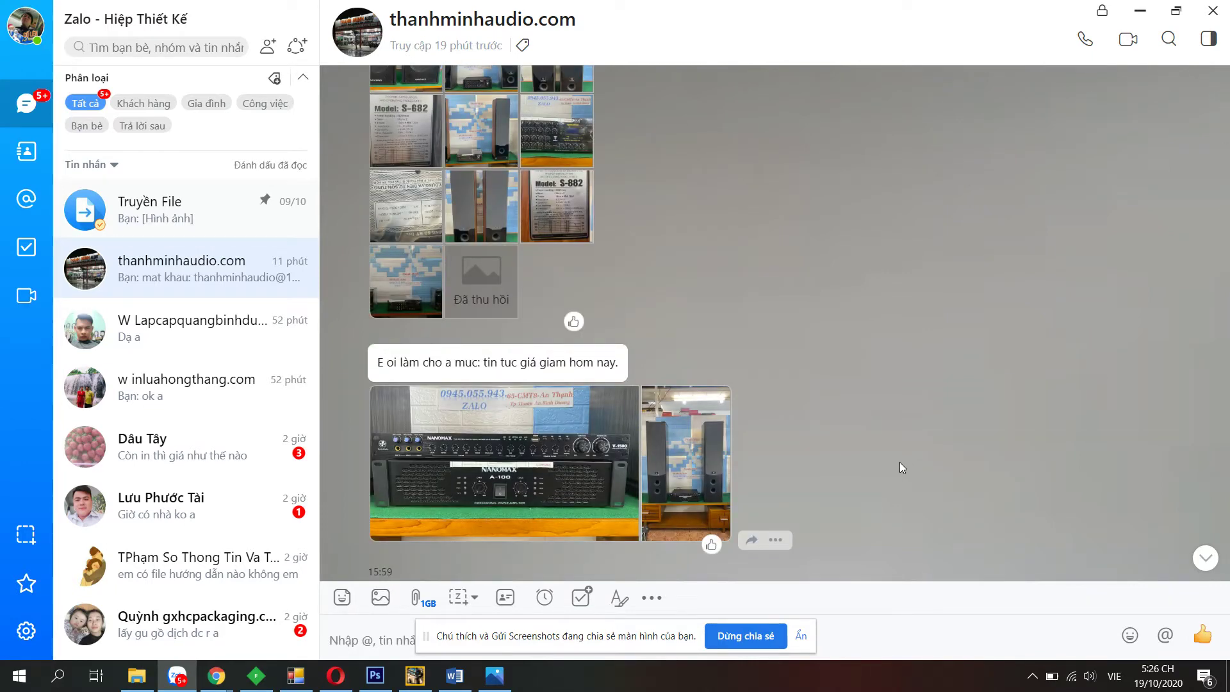
scroll(890, 465, "up", 10)
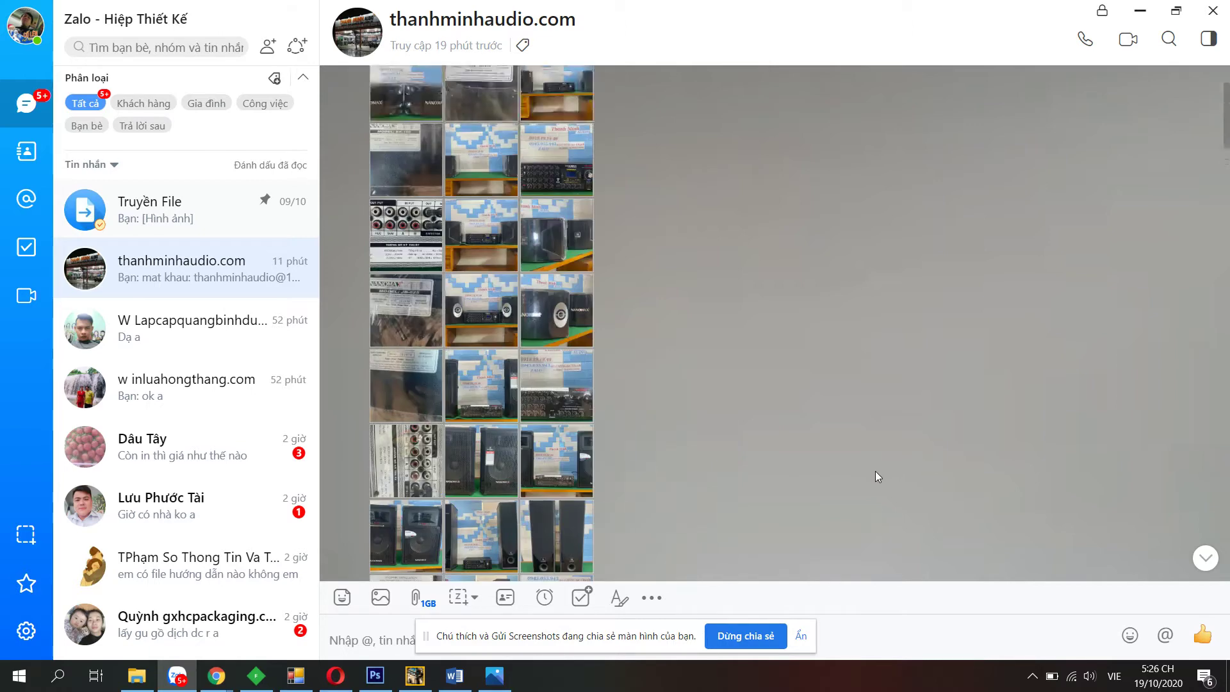
scroll(875, 479, "down", 1)
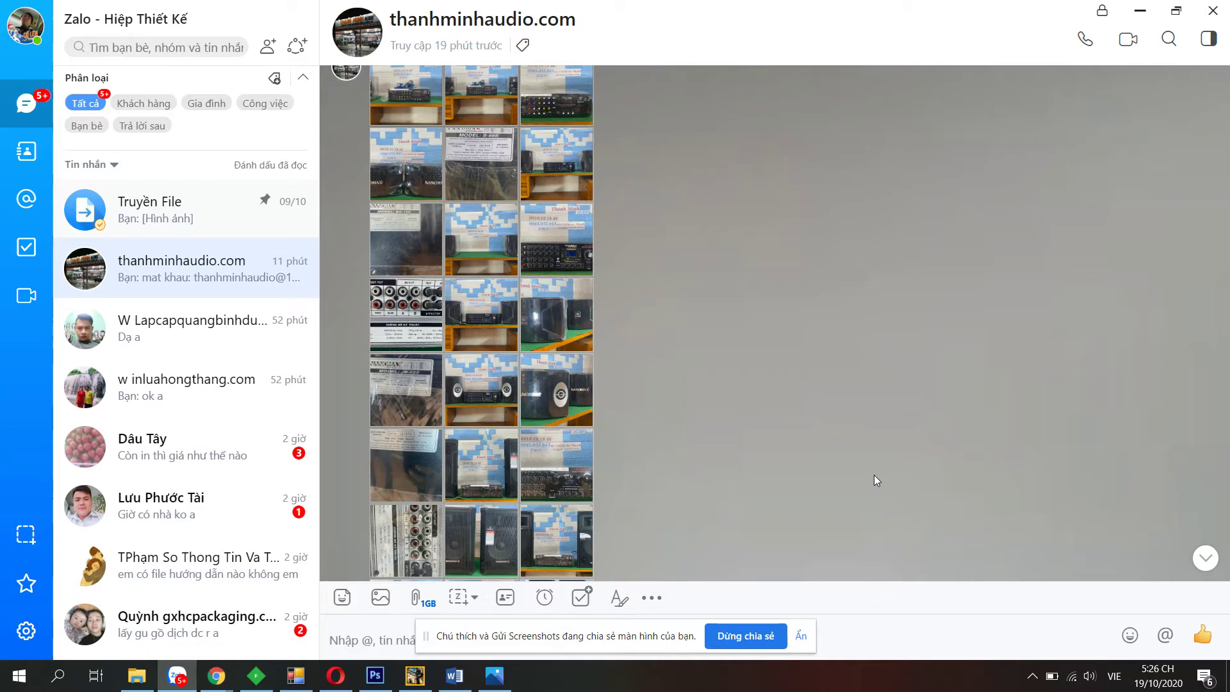
scroll(874, 475, "up", 5)
scroll(758, 570, "up", 5)
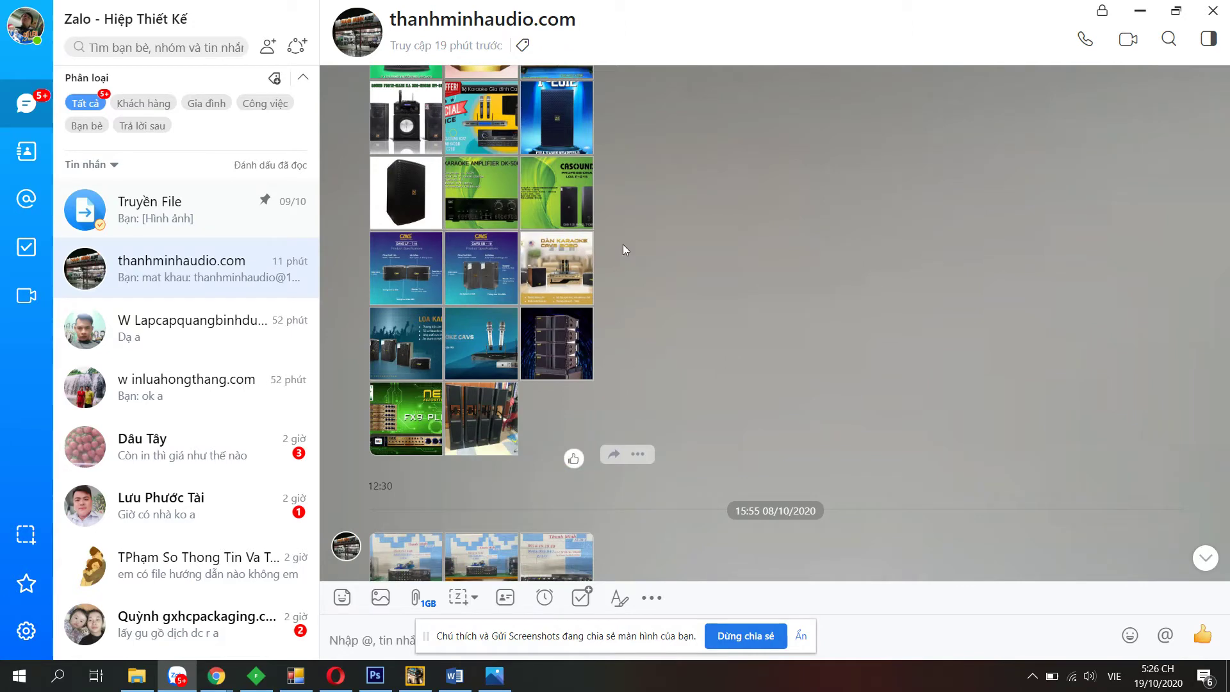
scroll(663, 316, "up", 4)
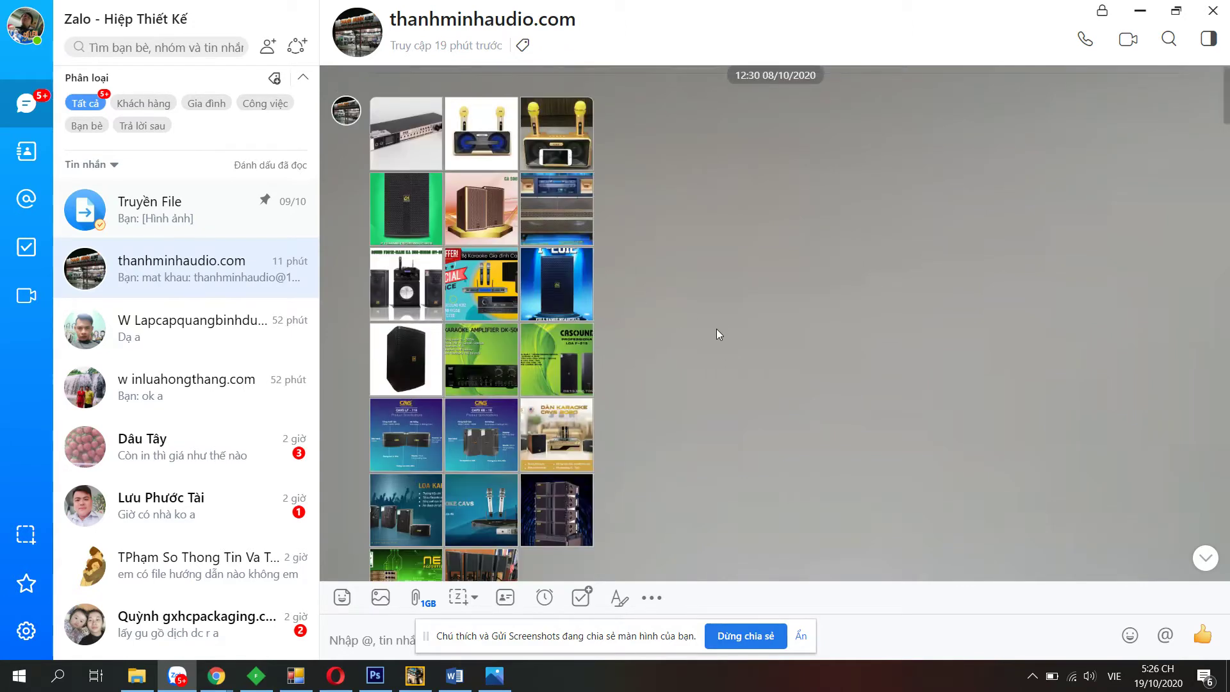
scroll(716, 351, "up", 7)
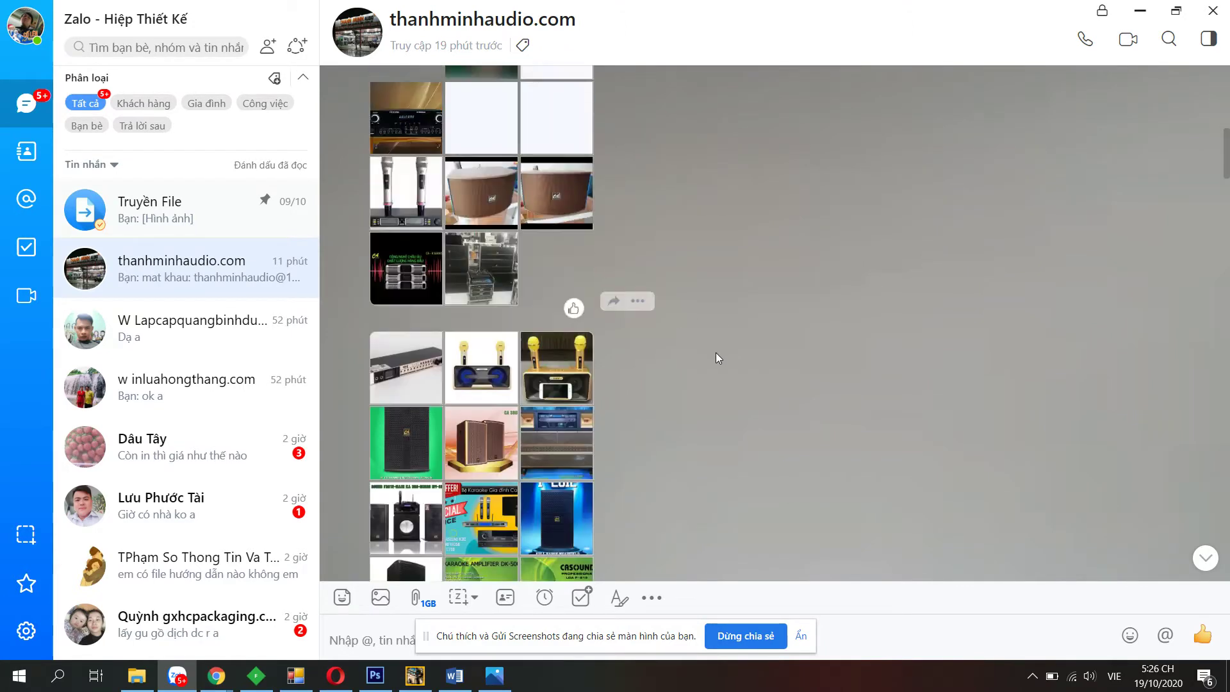
scroll(716, 359, "up", 10)
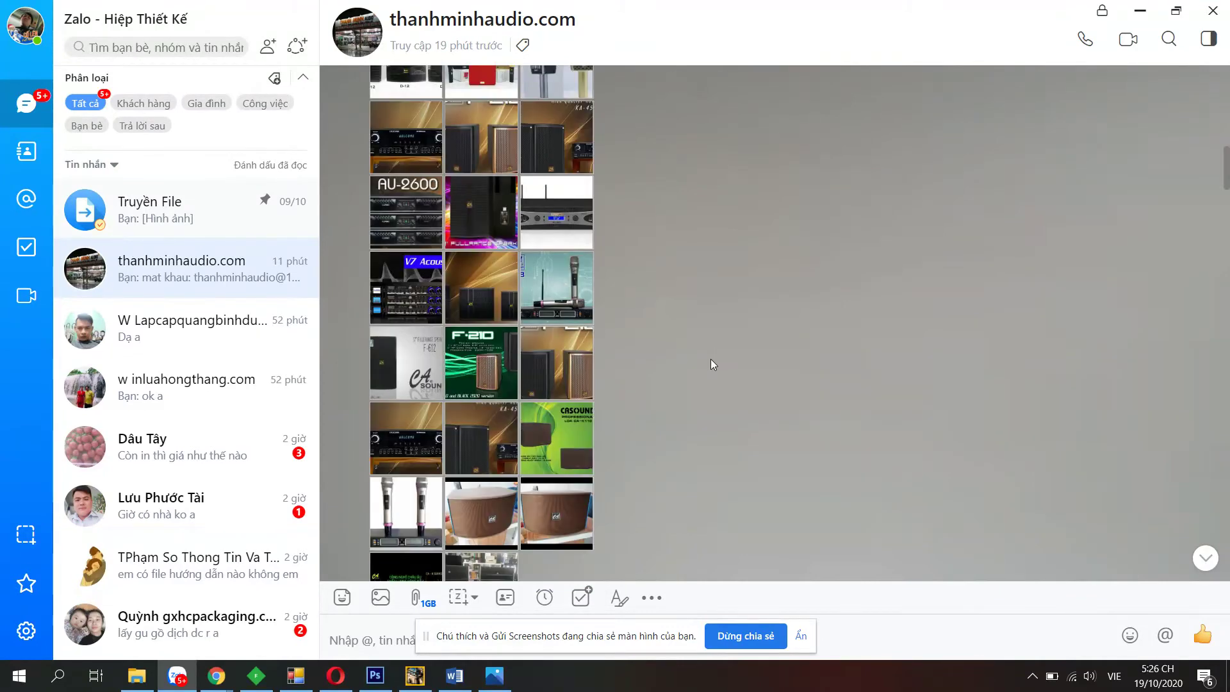
scroll(714, 367, "up", 5)
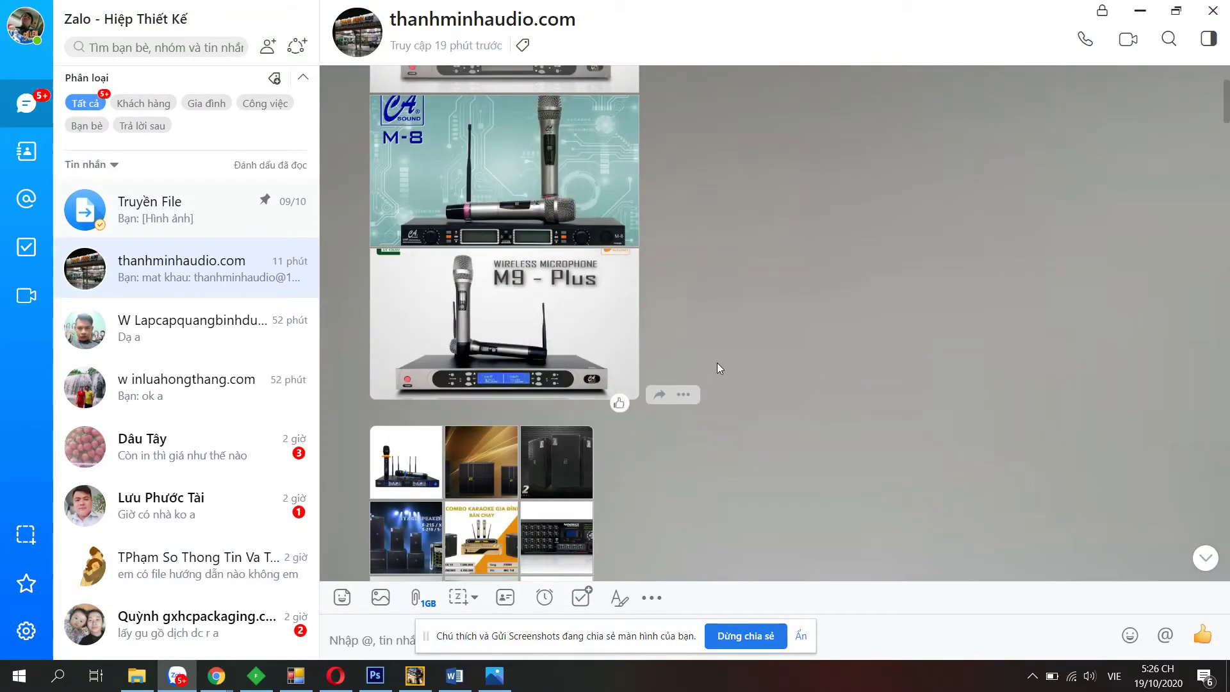
Return through the thanhminhaudio.com conversation to the most recent messages about the website handover.
scroll(717, 363, "down", 10)
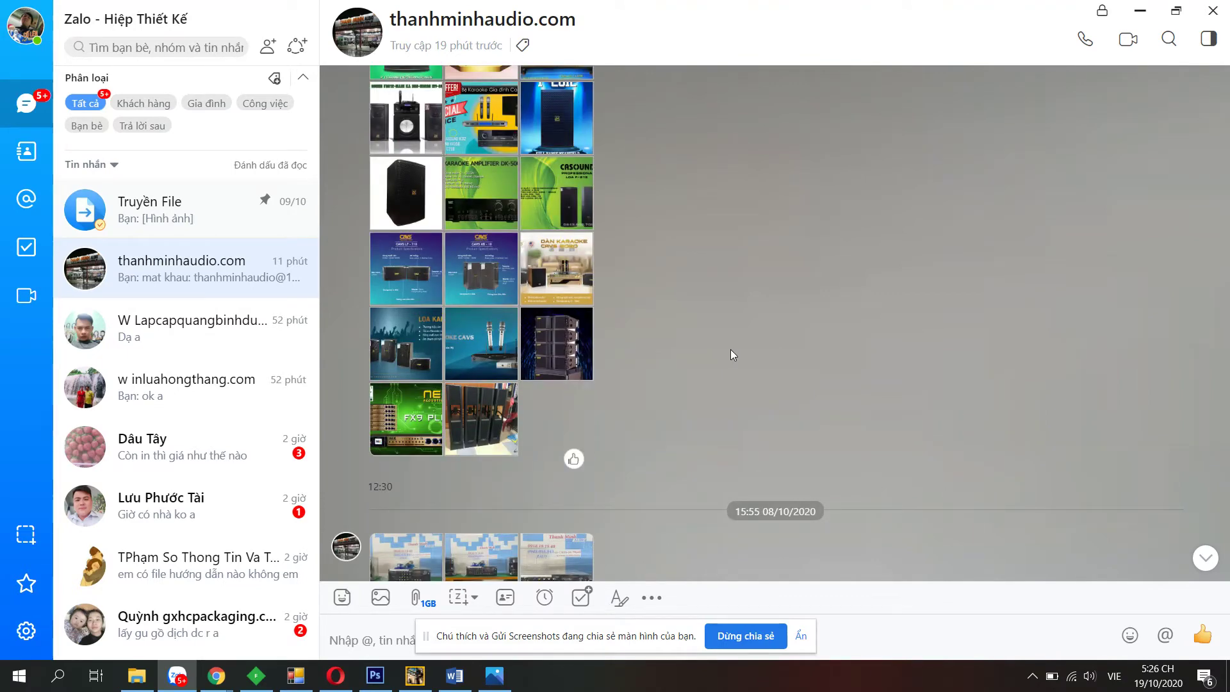
scroll(904, 397, "down", 15)
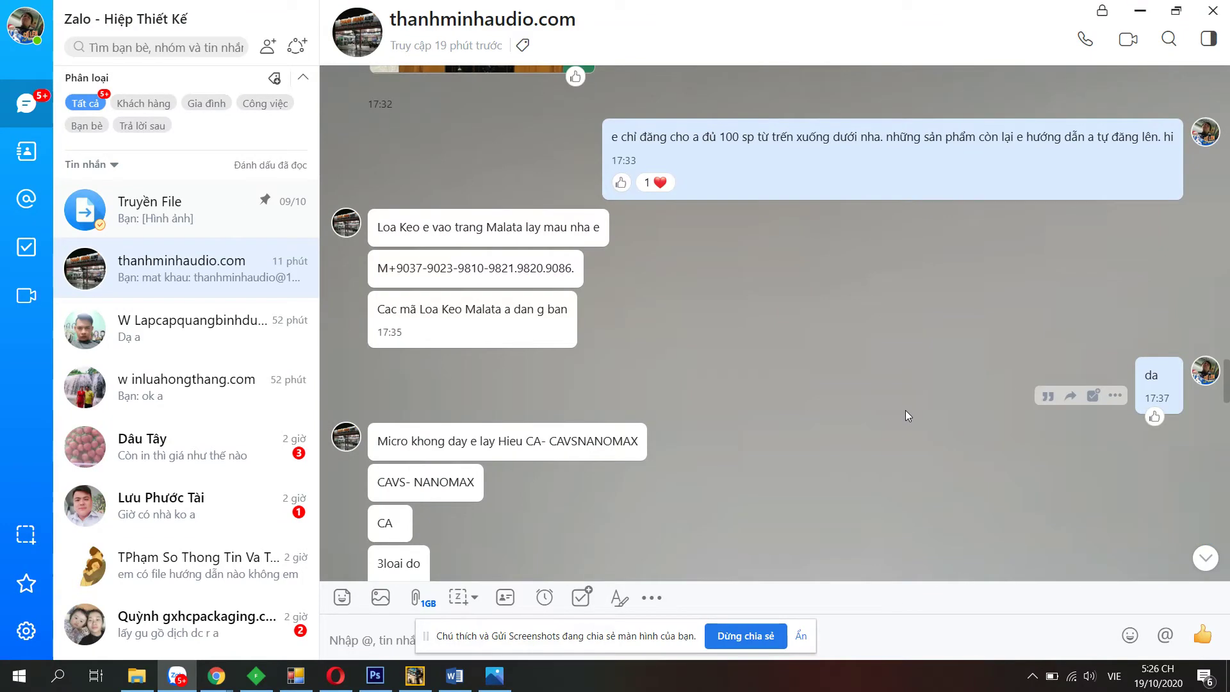
scroll(923, 409, "down", 15)
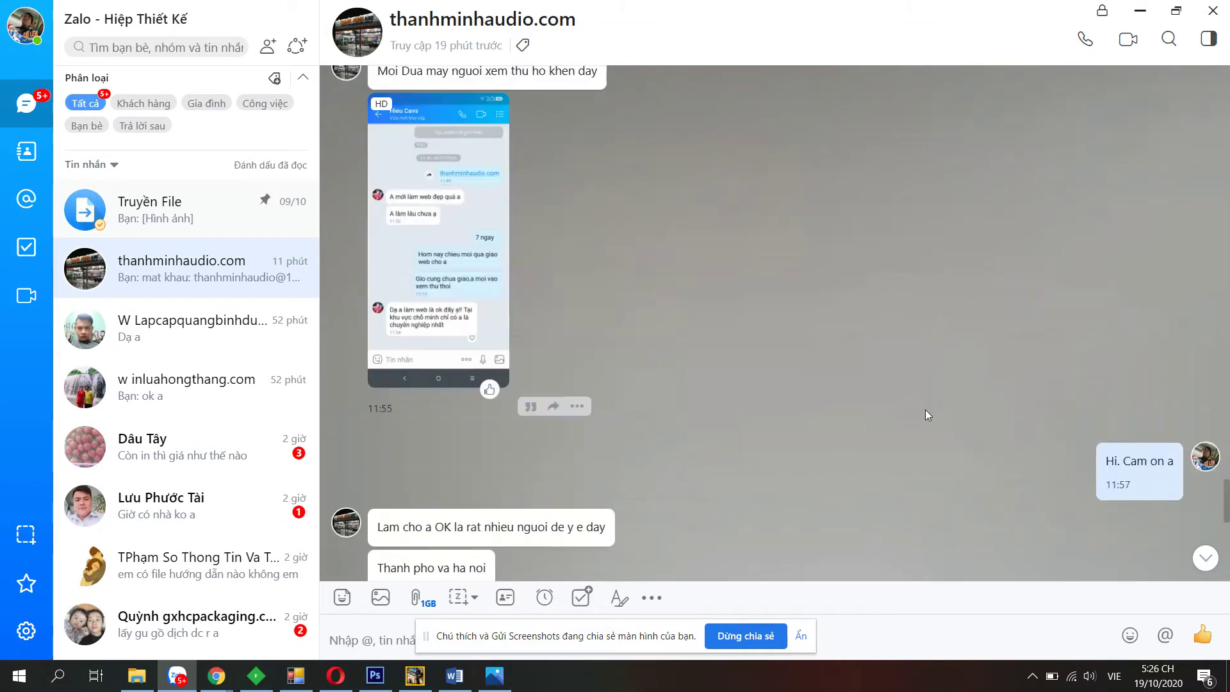
scroll(925, 409, "down", 3)
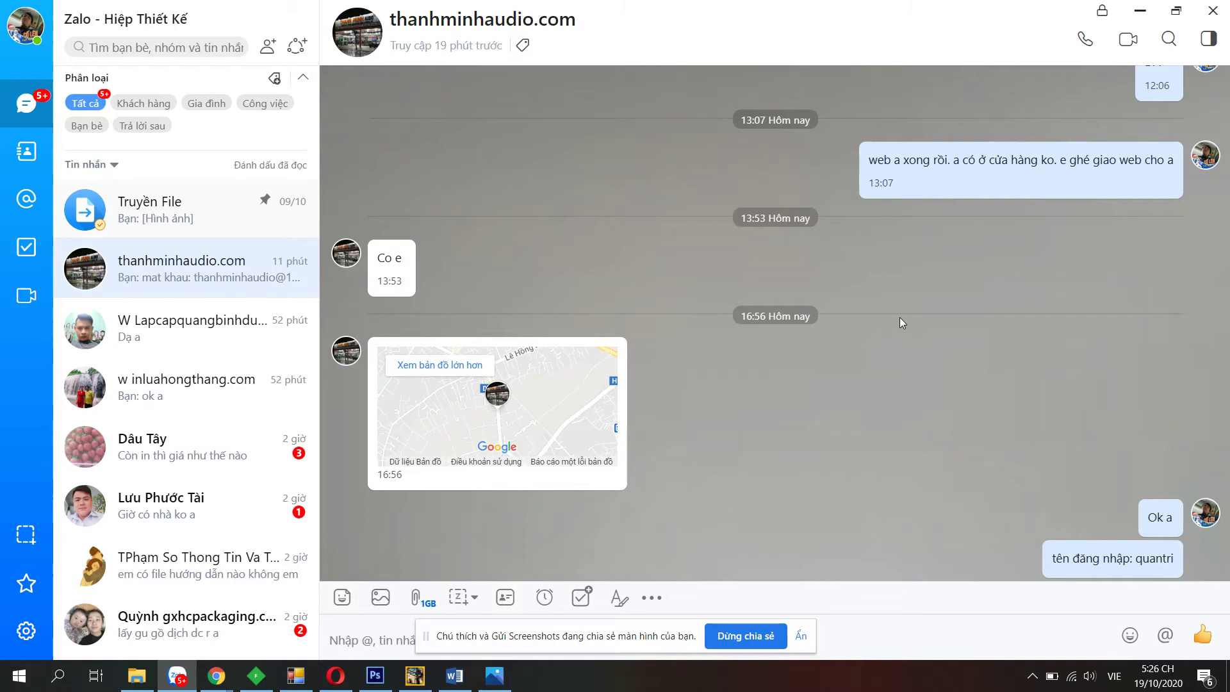
Save the showroom photo received in the thanhminhaudio.com conversation to the Desktop under its default file name.
mouse_move(885, 338)
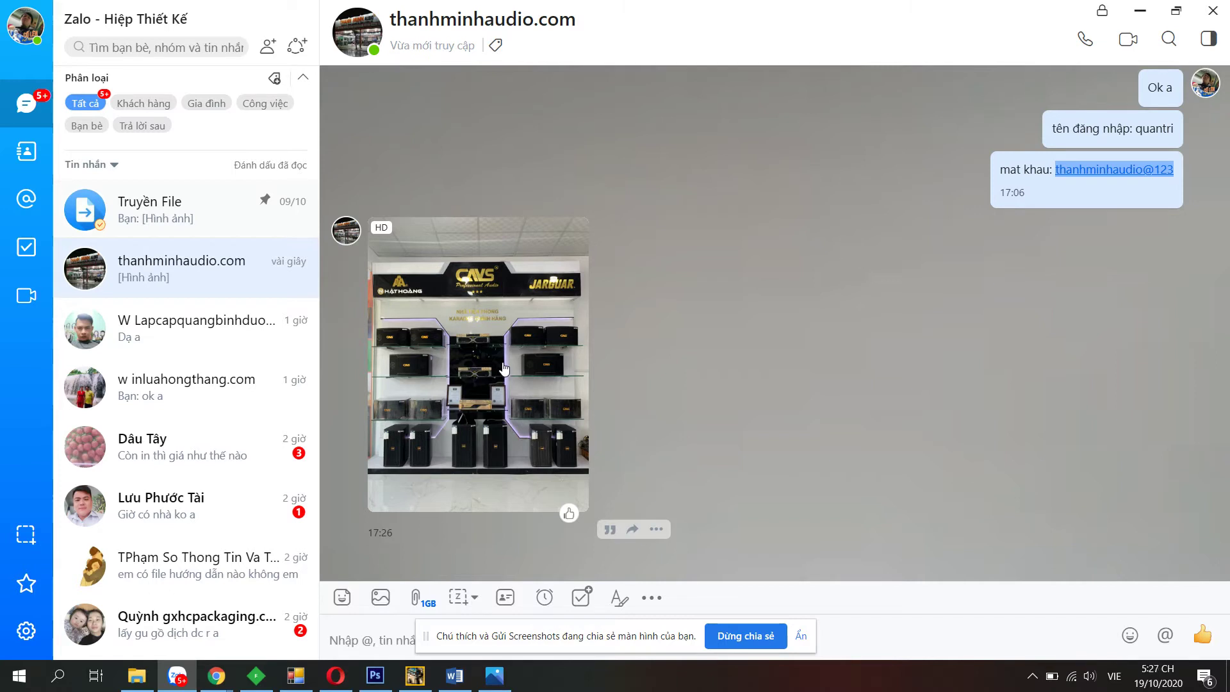
right_click(477, 379)
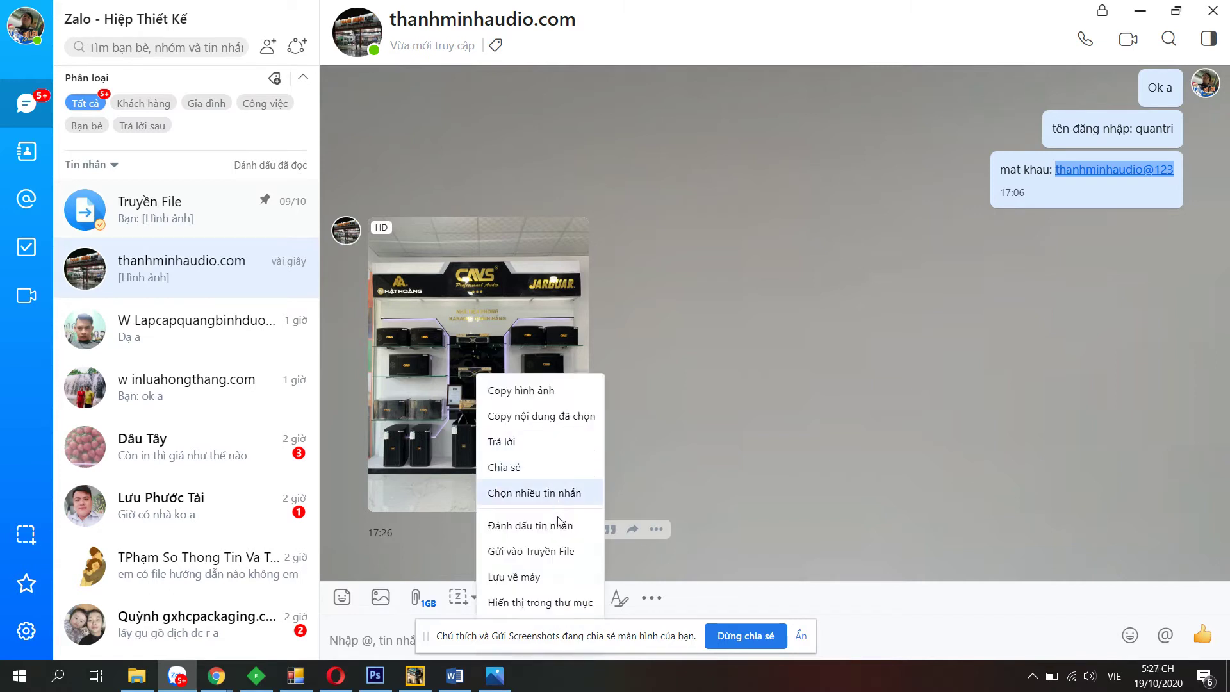
left_click(534, 578)
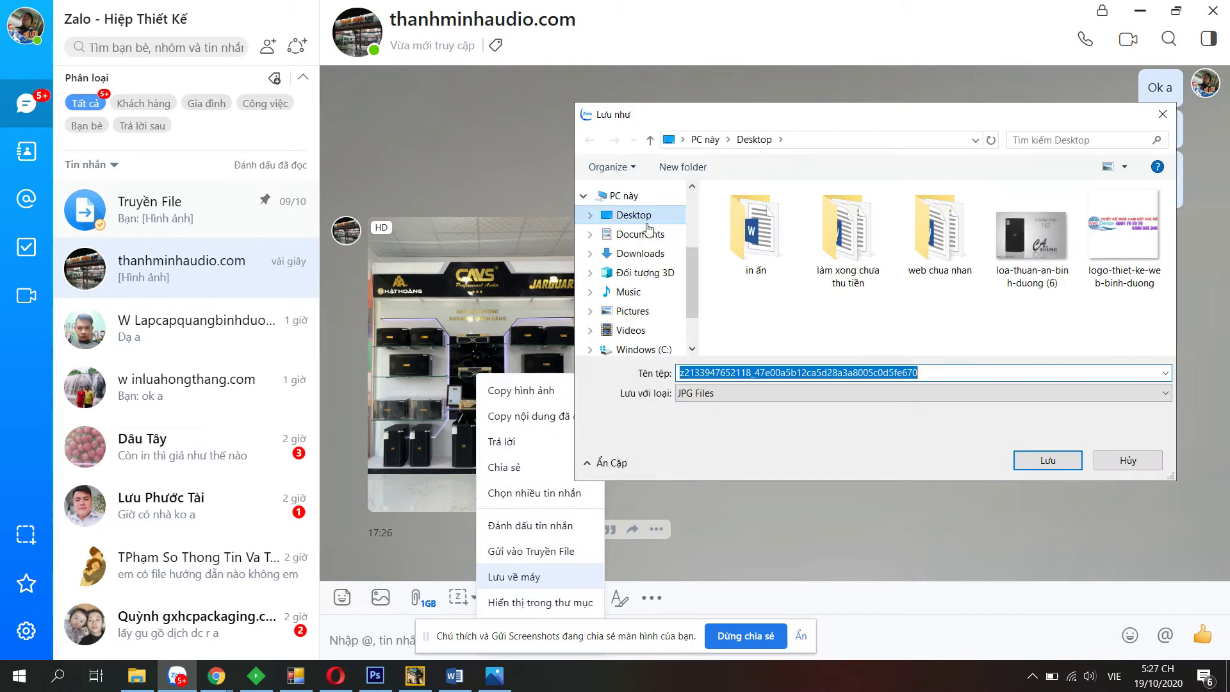
left_click(1049, 460)
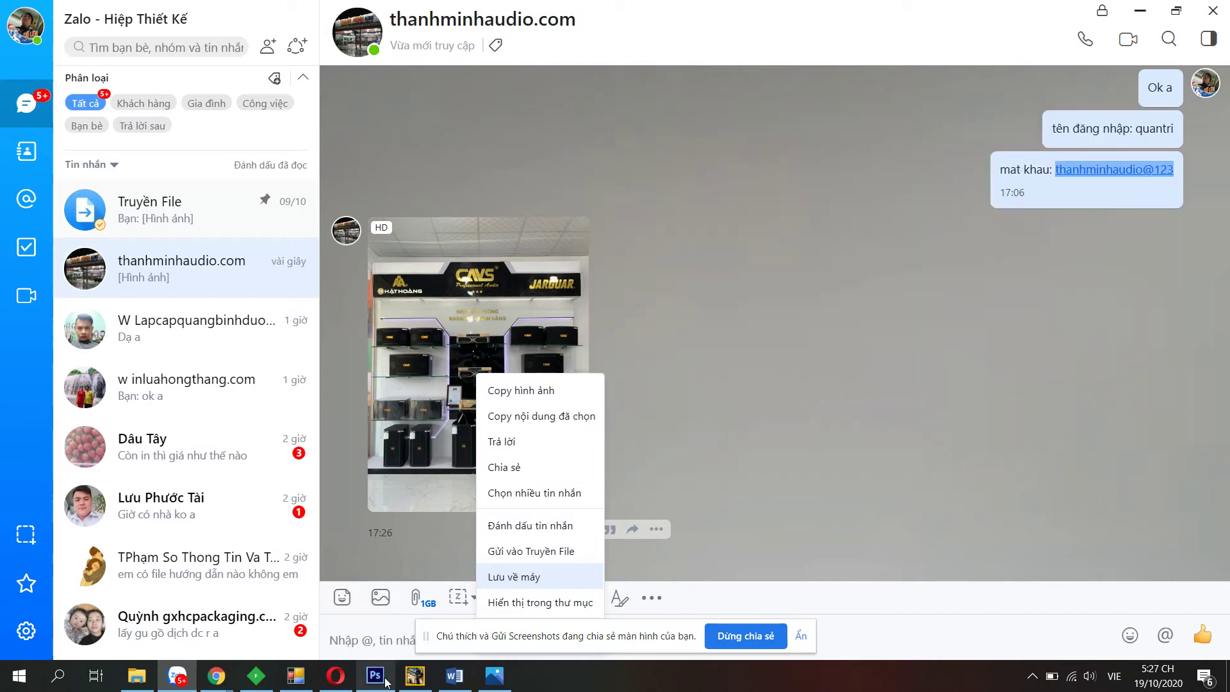
Switch to Opera and open the hinhchay slider for editing in Smart Slider.
left_click(335, 675)
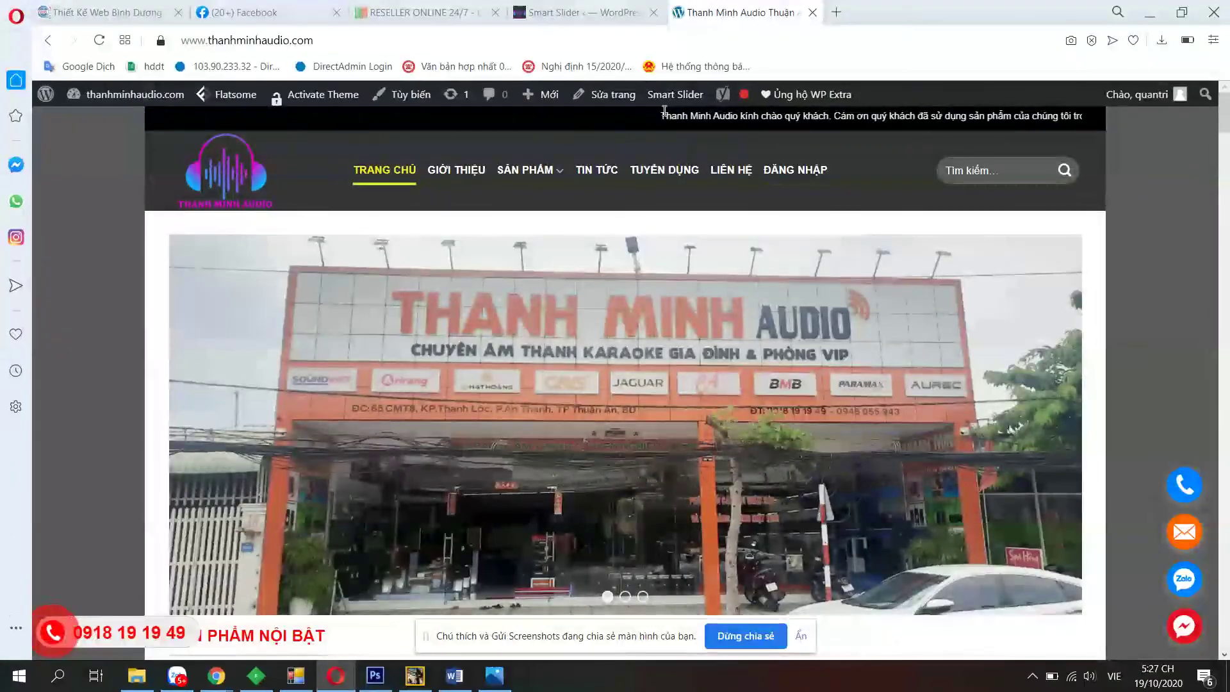
mouse_move(675, 96)
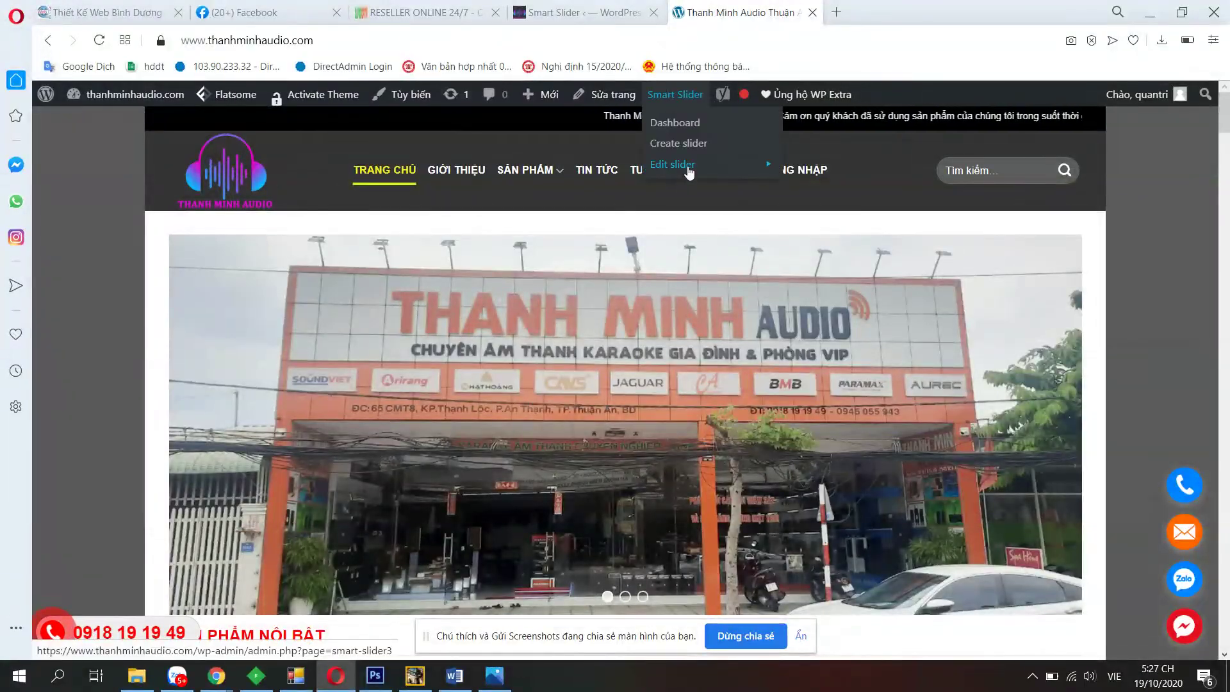
mouse_move(705, 164)
left_click(848, 169)
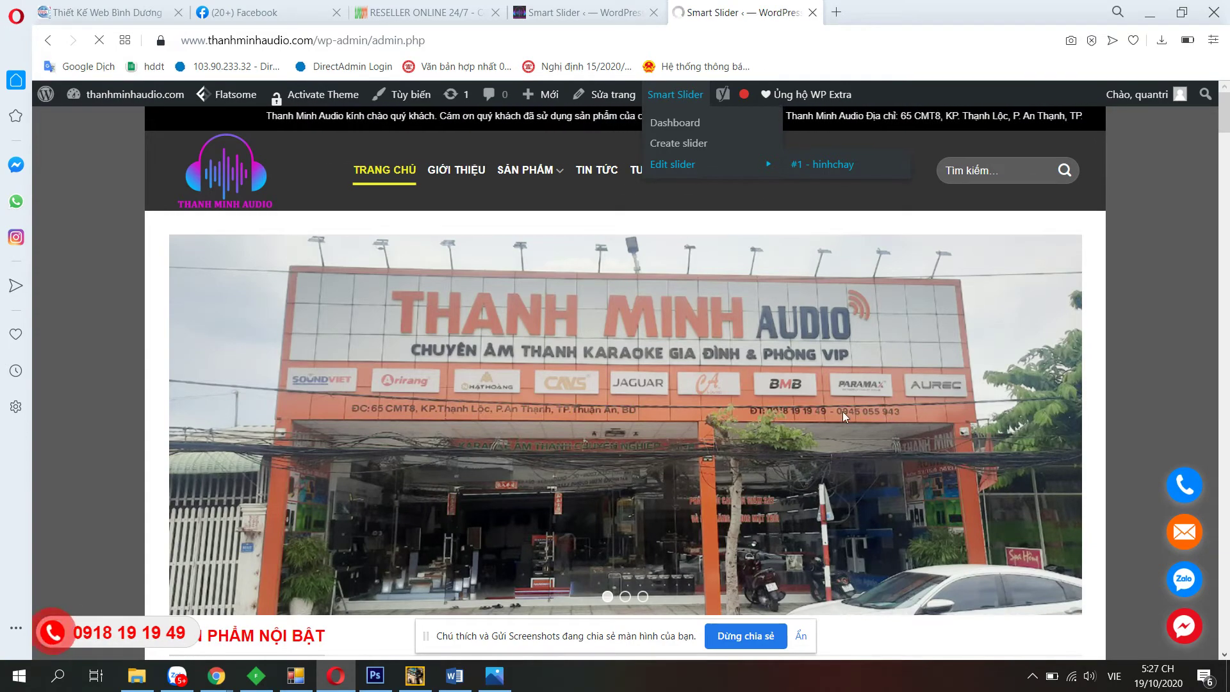
scroll(902, 434, "down", 1)
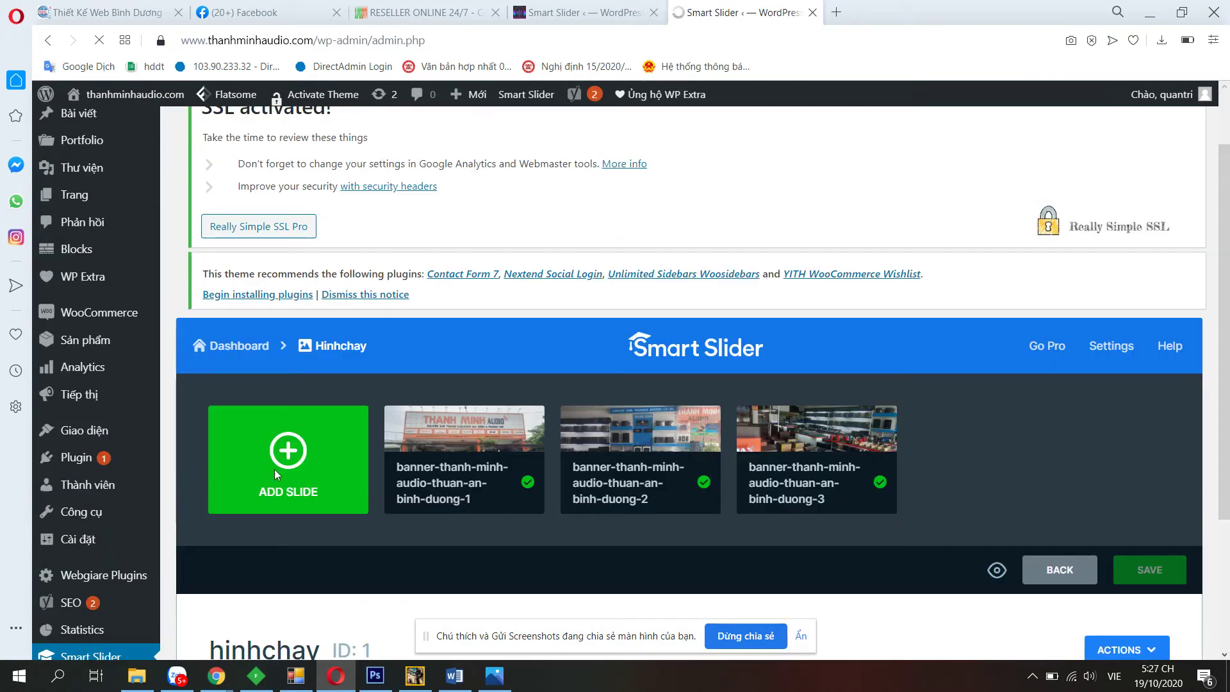
left_click(295, 463)
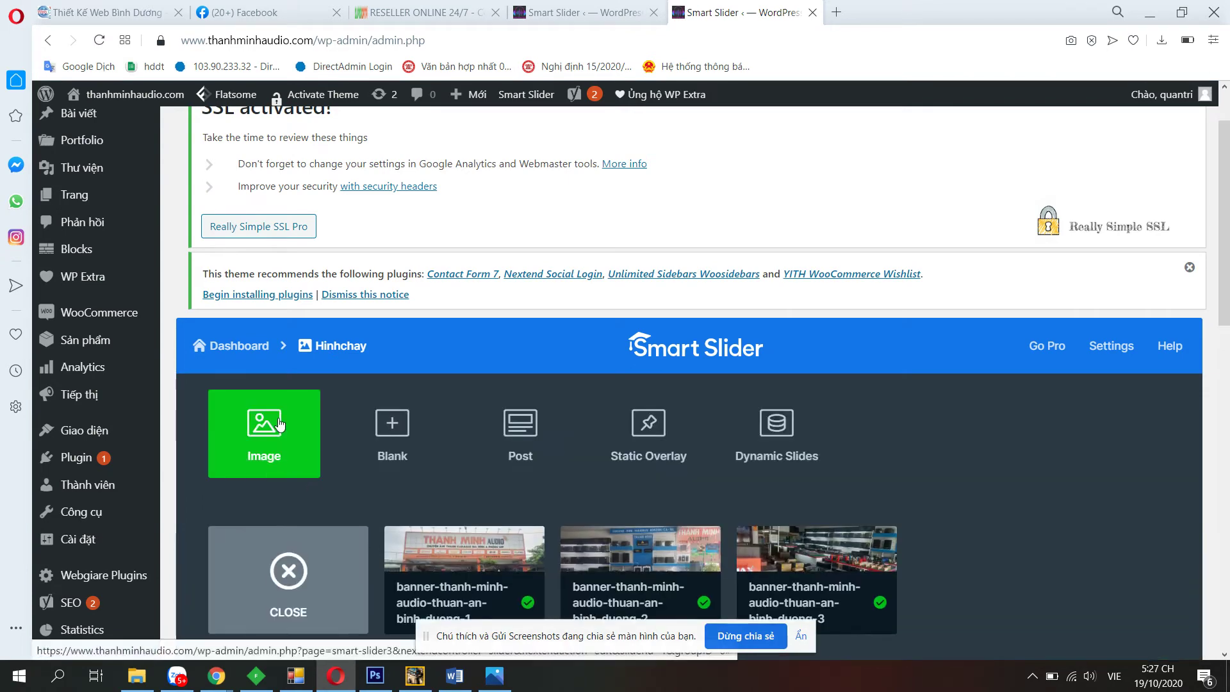
left_click(279, 428)
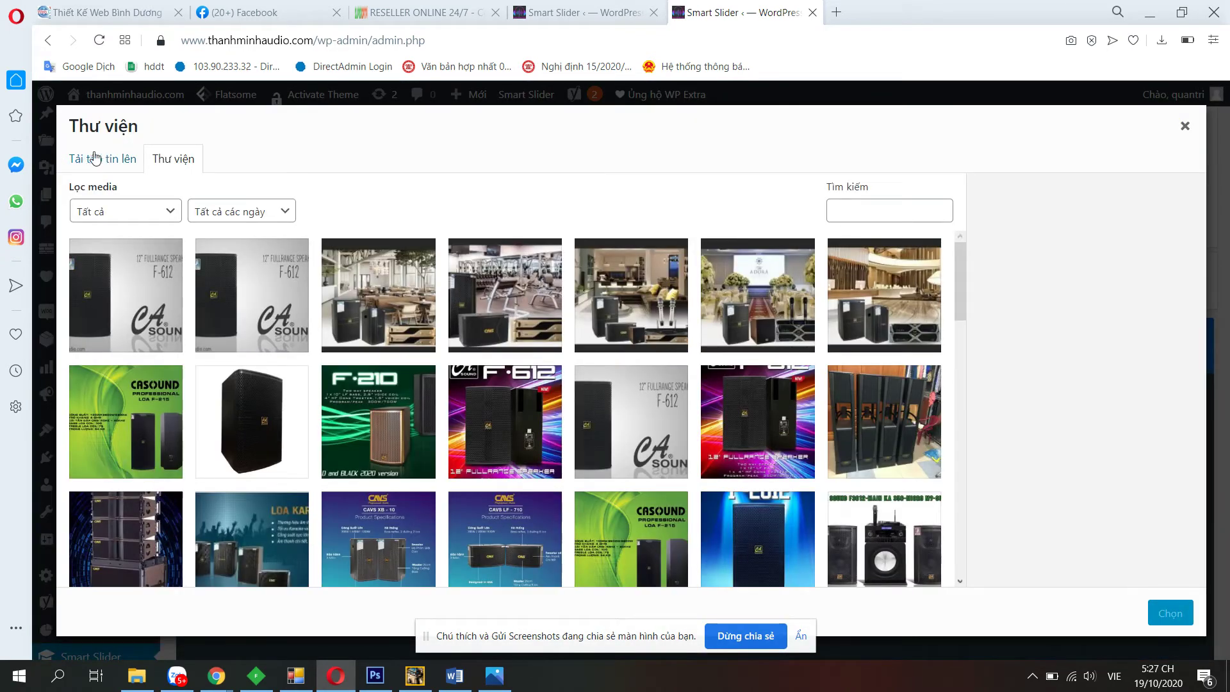
left_click(95, 162)
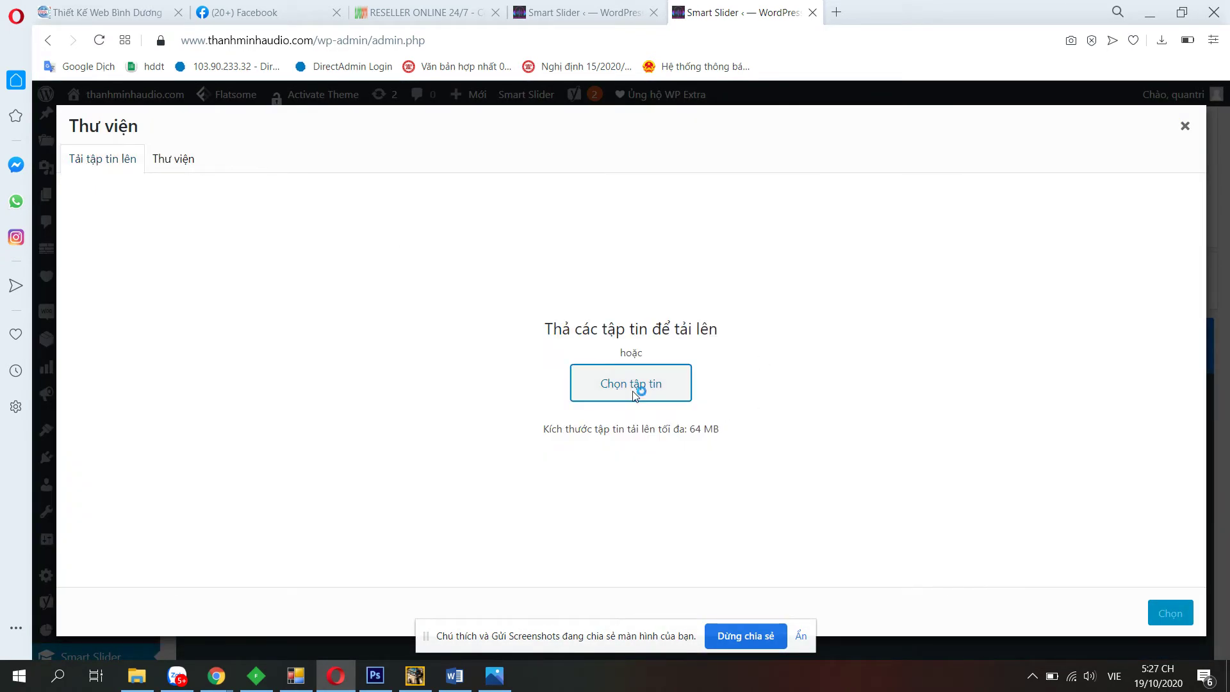
left_click(641, 387)
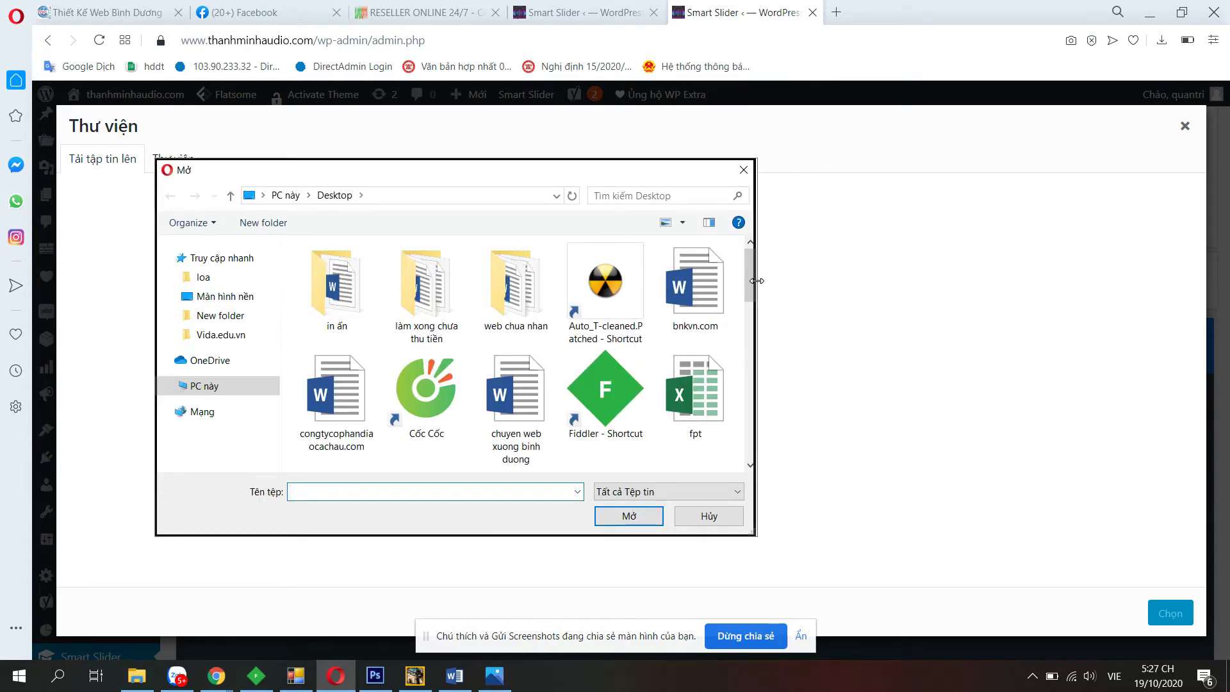
left_click_drag(751, 274, 747, 434)
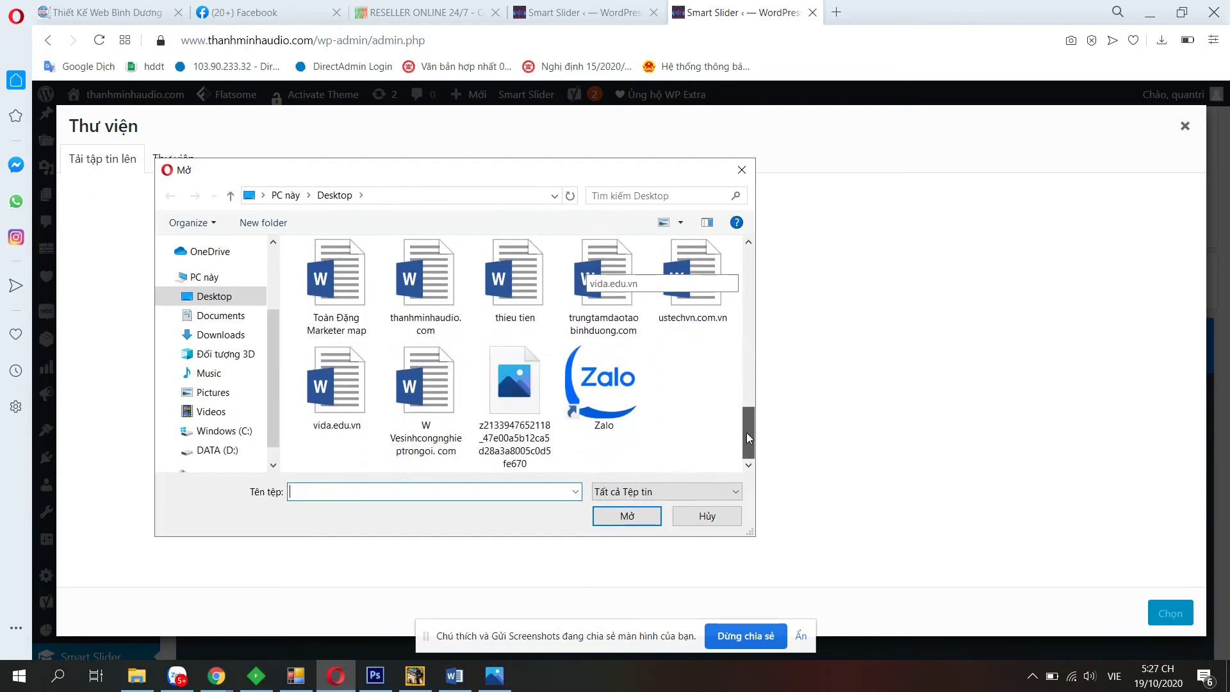
left_click(515, 385)
left_click(627, 517)
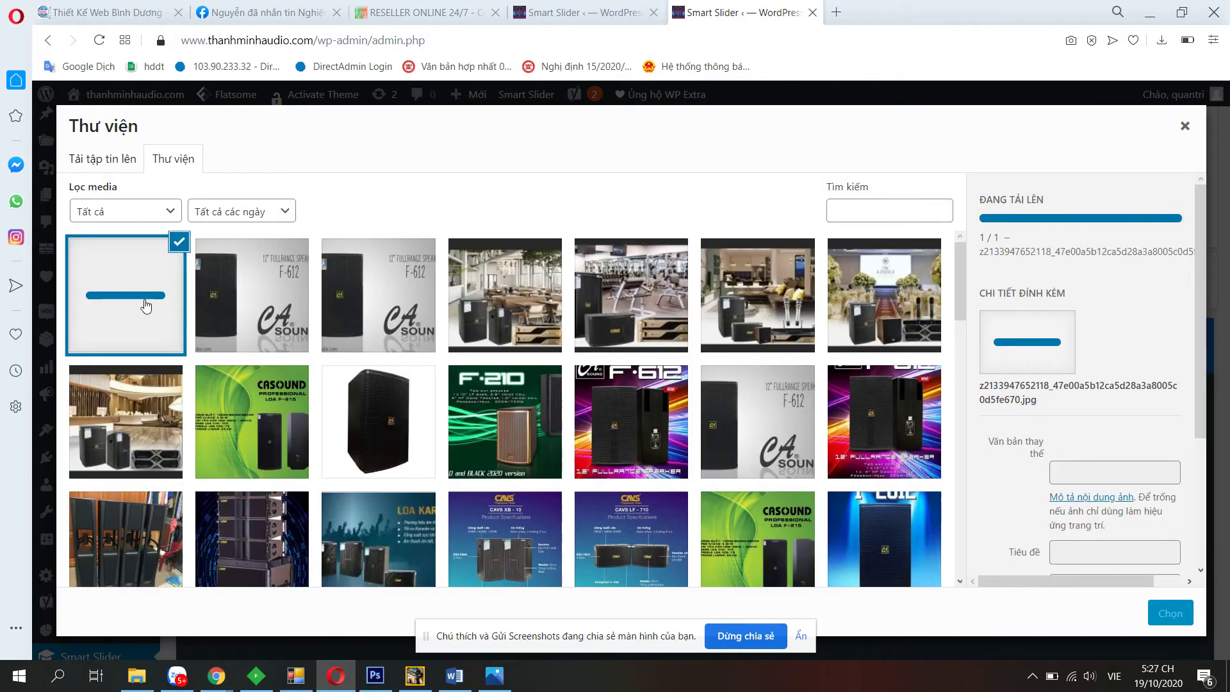
left_click(1172, 614)
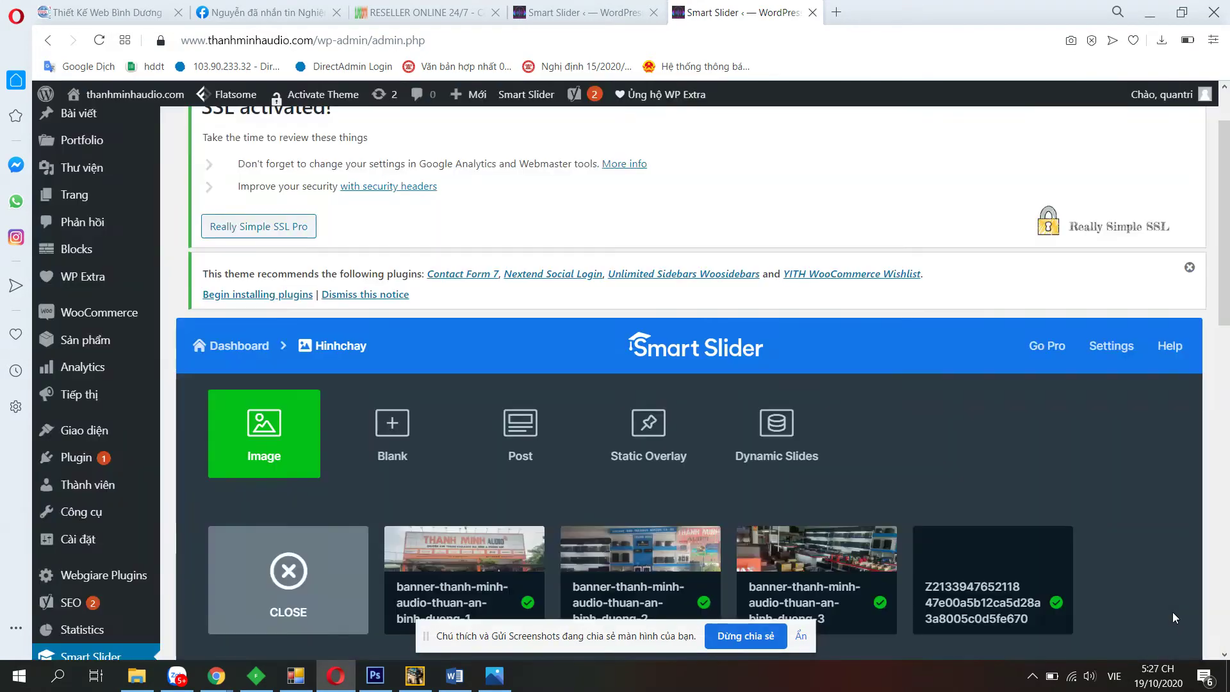
scroll(1150, 527, "down", 1)
left_click(1149, 529)
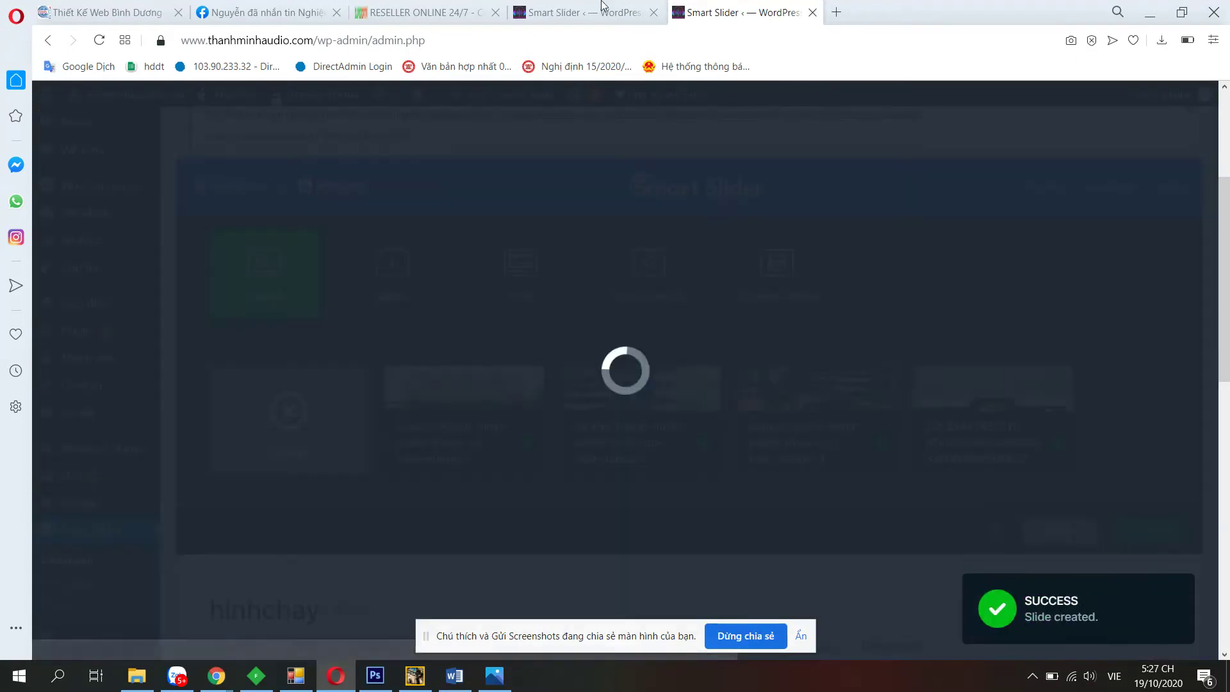
Load the storefront home page and look over its banner slideshow and page content.
key("ctrl+shift+Tab")
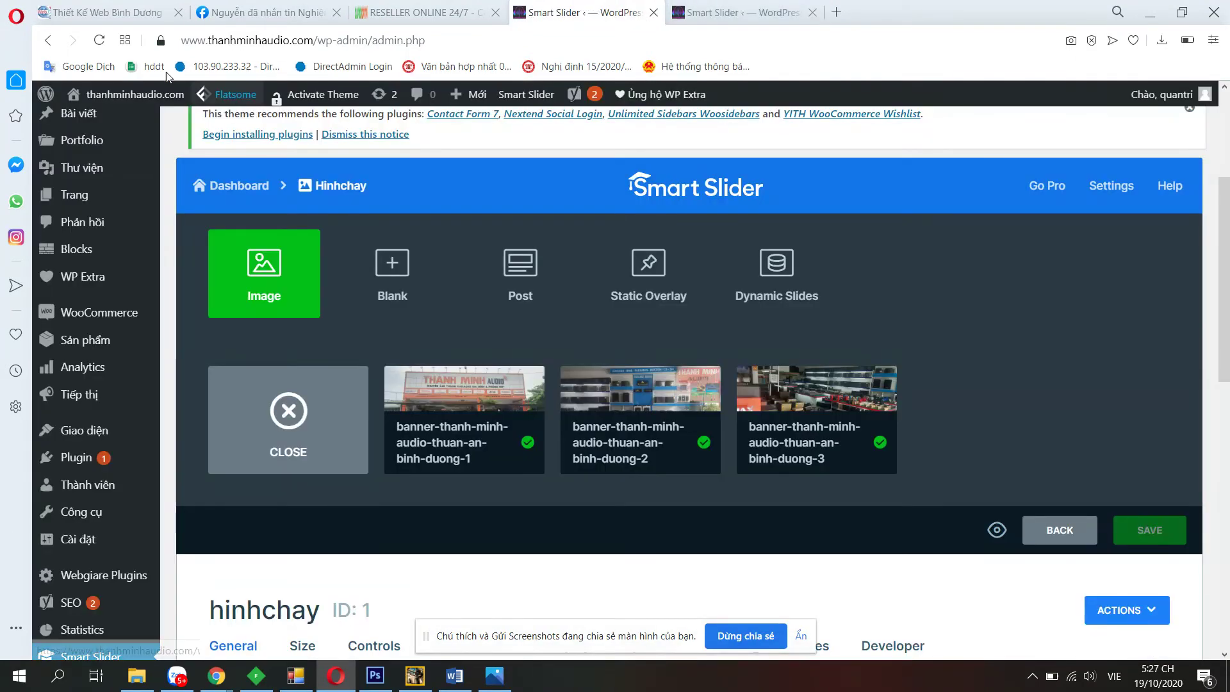
left_click(138, 94)
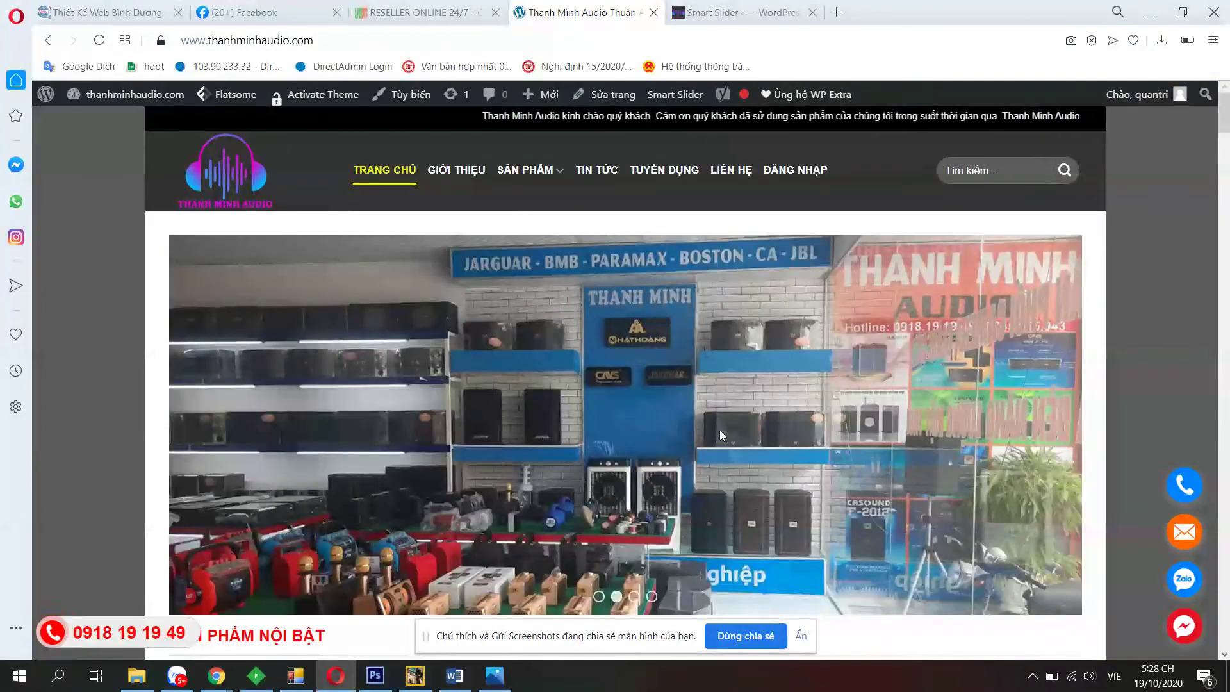
scroll(717, 433, "down", 15)
scroll(1207, 167, "up", 15)
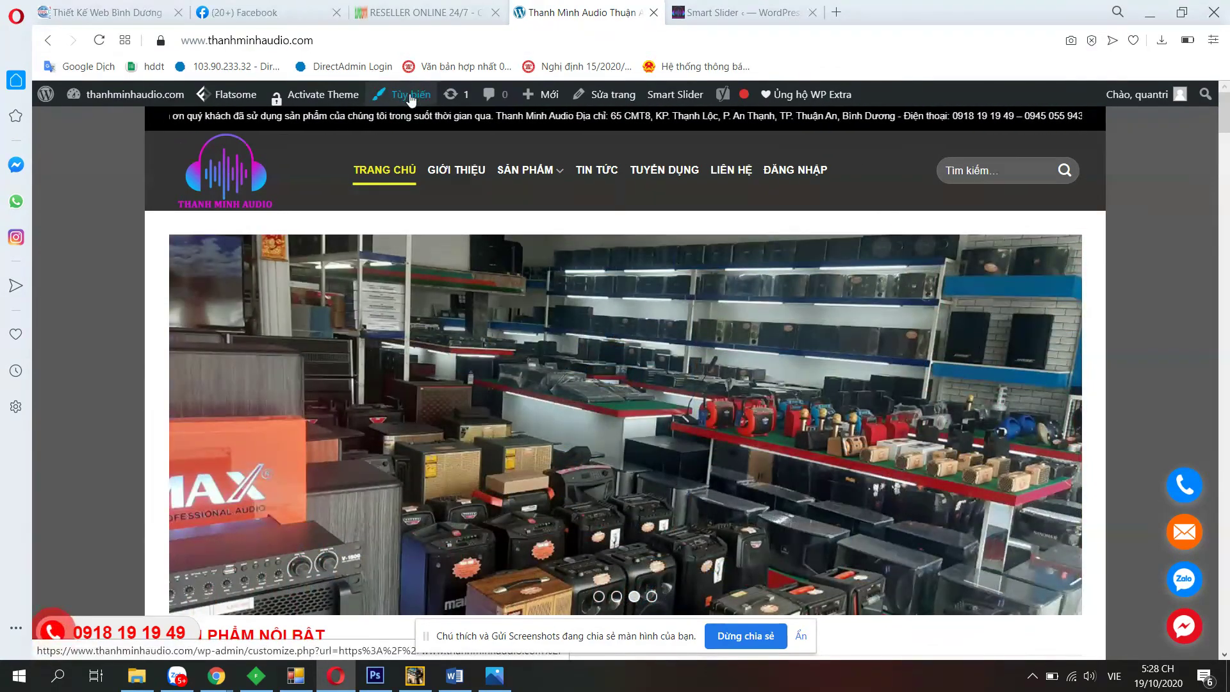
Open the theme customizer's Header settings and examine the marquee text in the top bar's HTML 1 block.
left_click(412, 100)
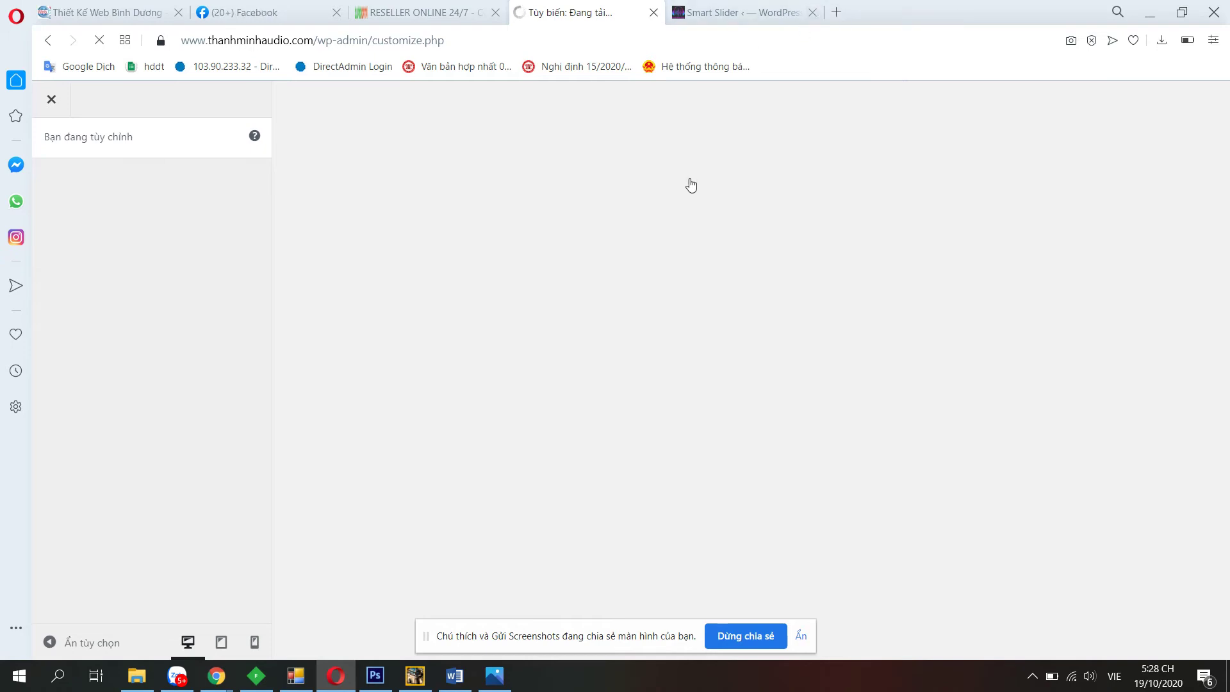
left_click(812, 13)
left_click(186, 272)
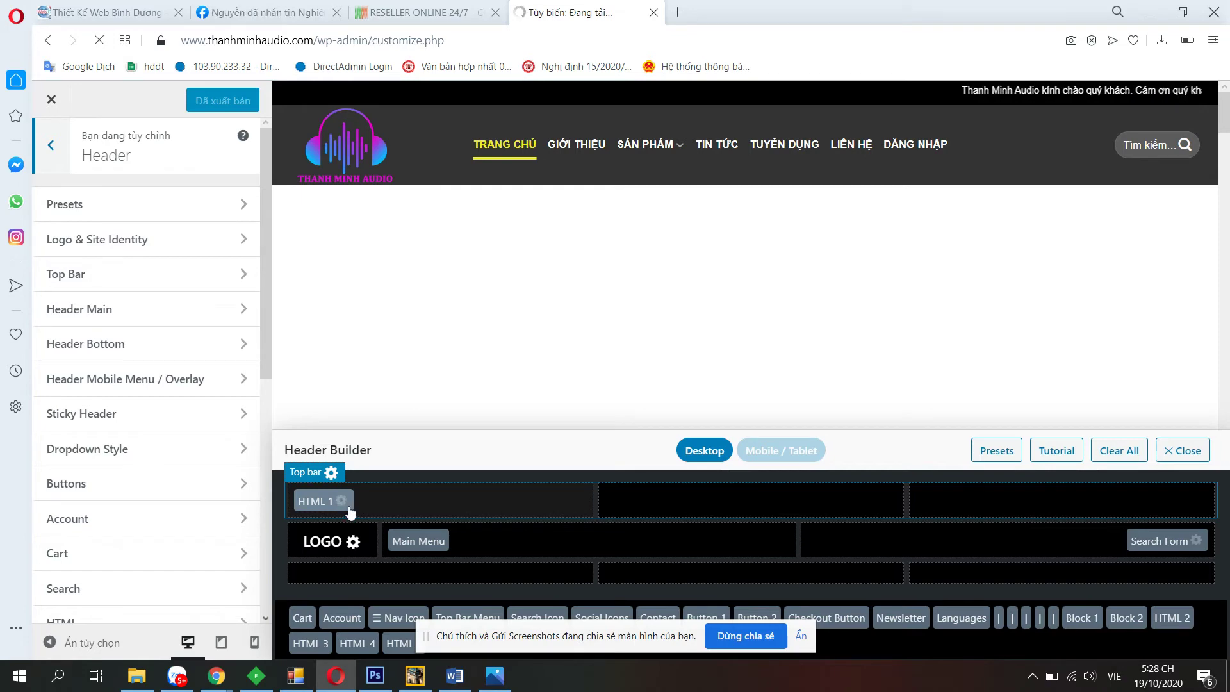
left_click(346, 506)
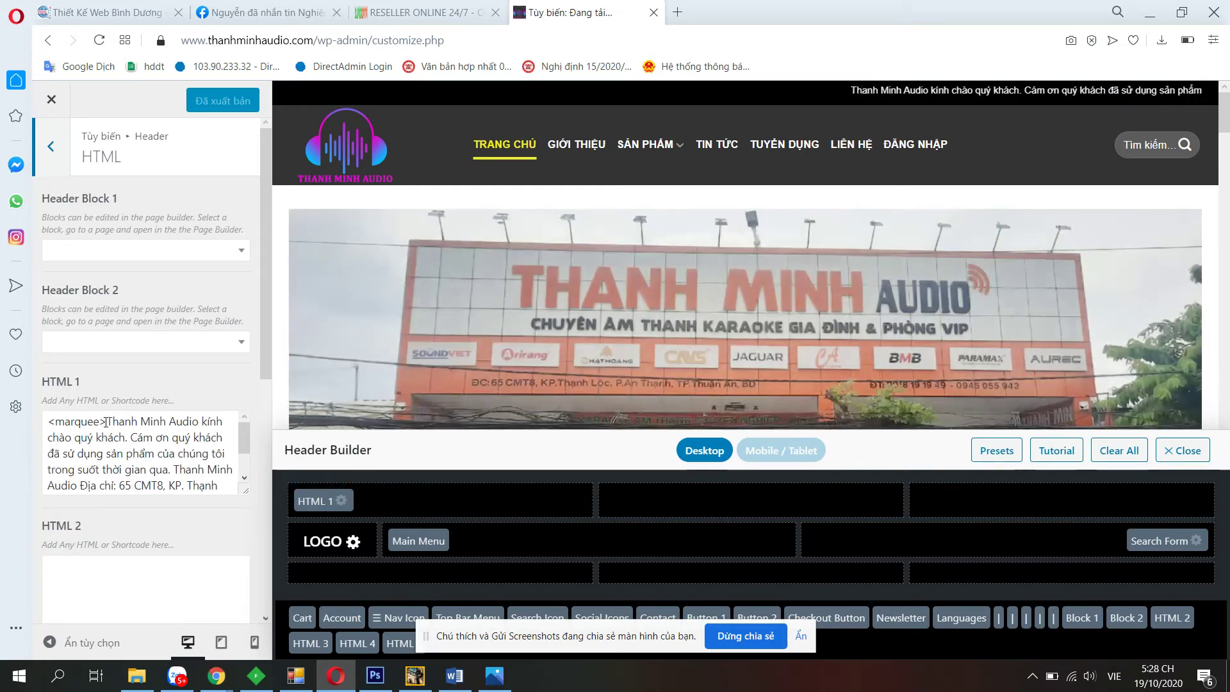
double_click(94, 418)
left_click_drag(94, 417, 115, 481)
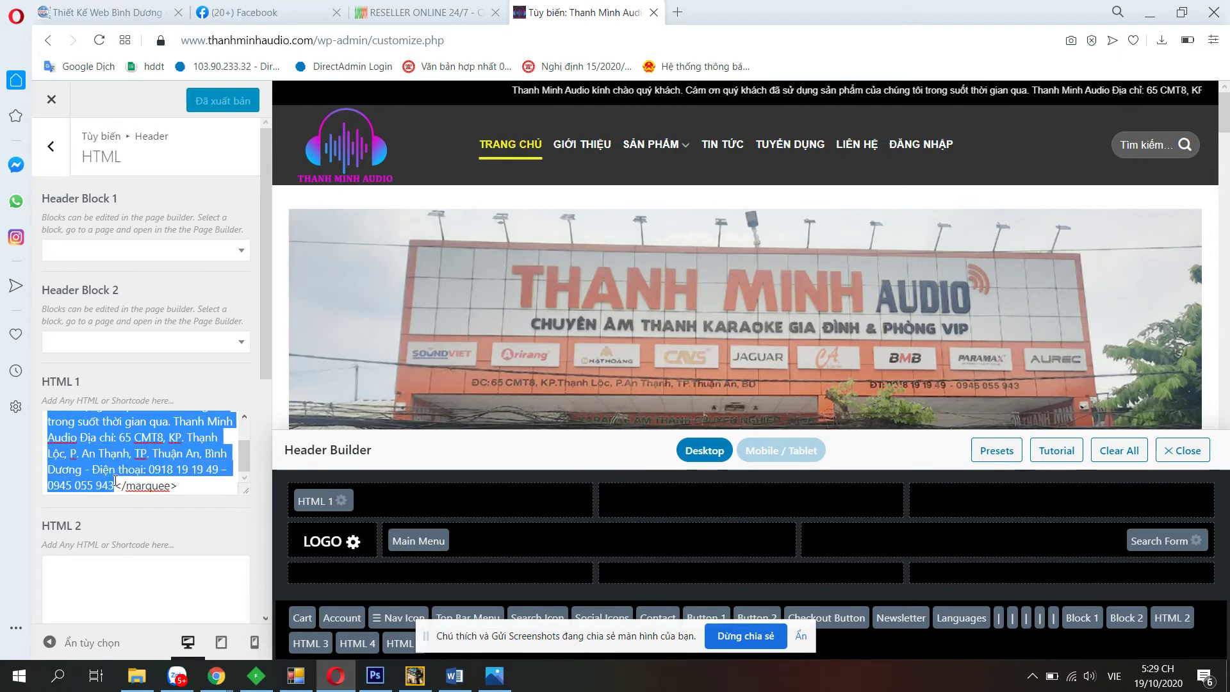
scroll(122, 466, "up", 1)
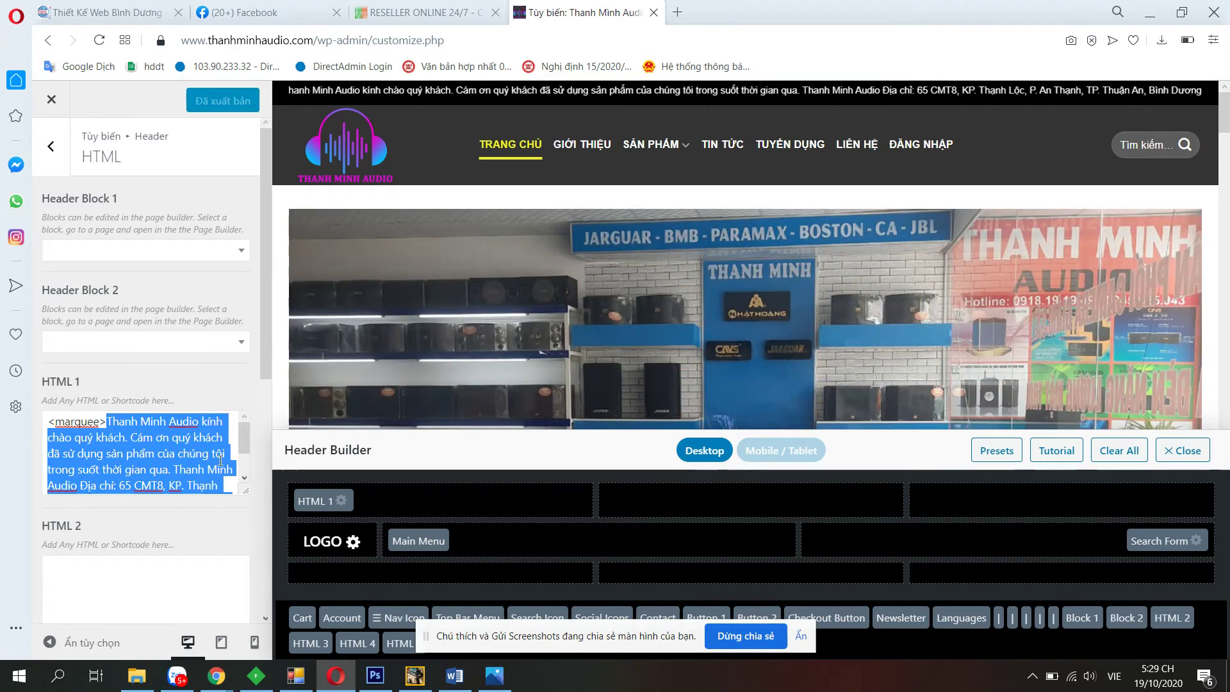
left_click(109, 427)
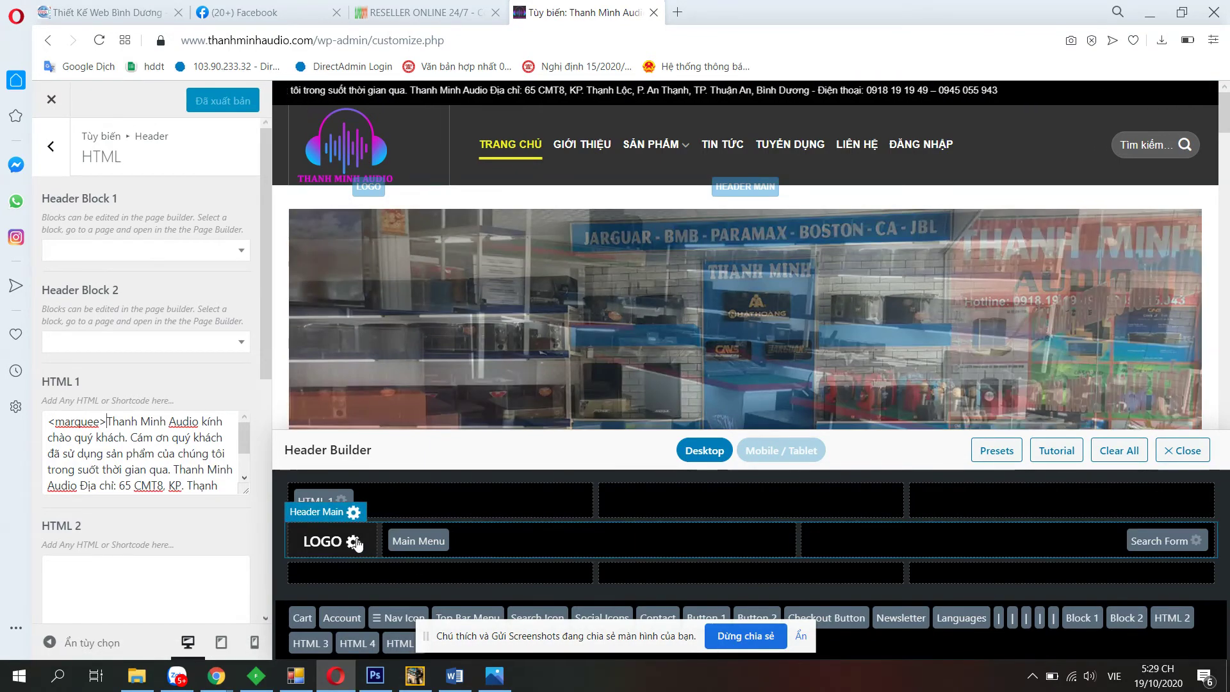
Review the Logo & Site Identity options for the header logo, and leave the customizer without changes.
left_click(354, 542)
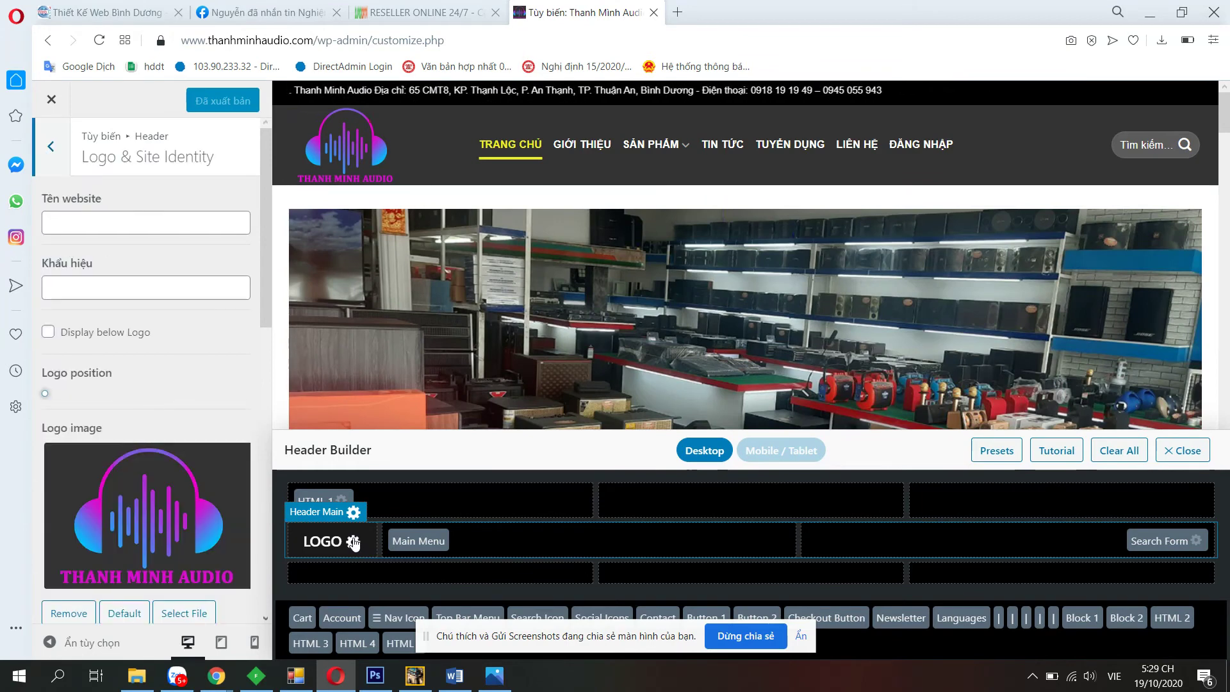
scroll(135, 437, "down", 2)
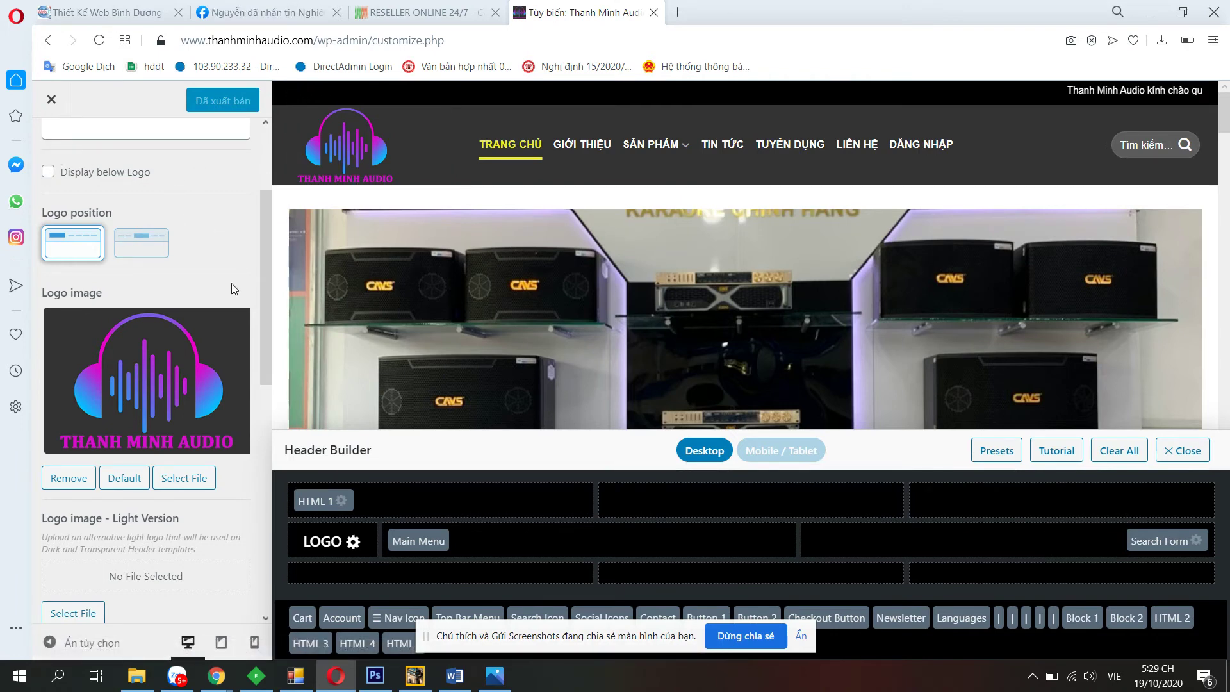
scroll(51, 129, "up", 3)
left_click(51, 101)
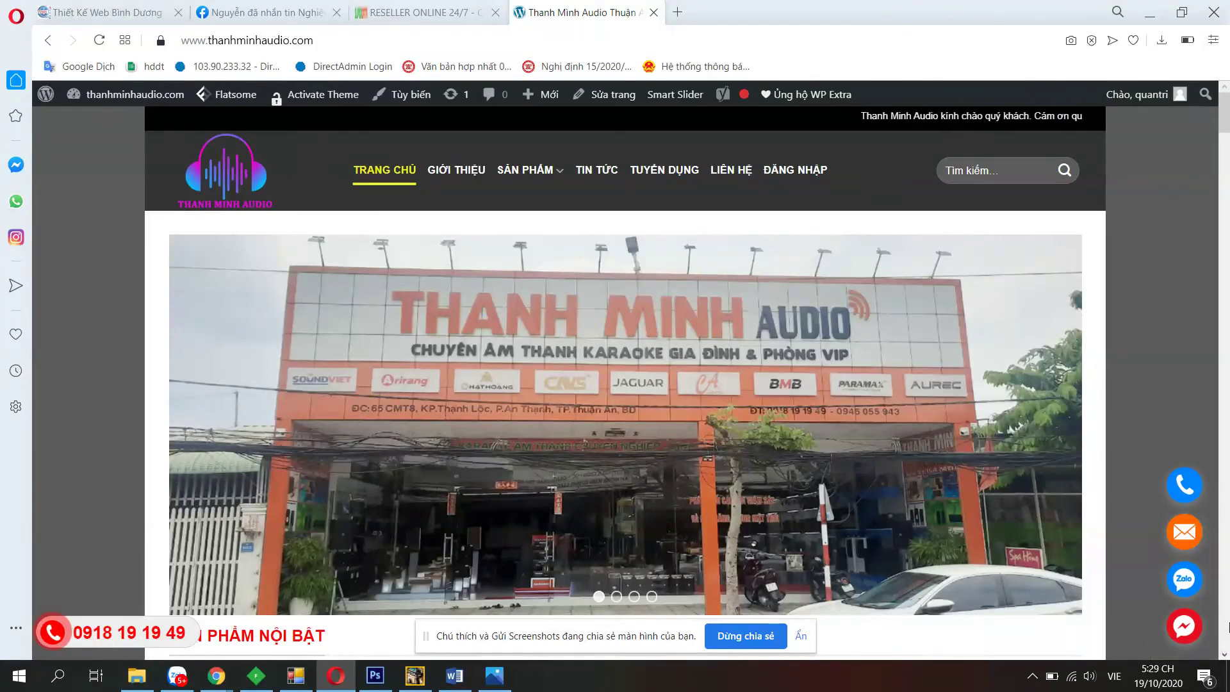
Go to the WordPress dashboard through the storefront's ĐĂNG NHẬP link and load the storefront in a new tab.
left_click(795, 173)
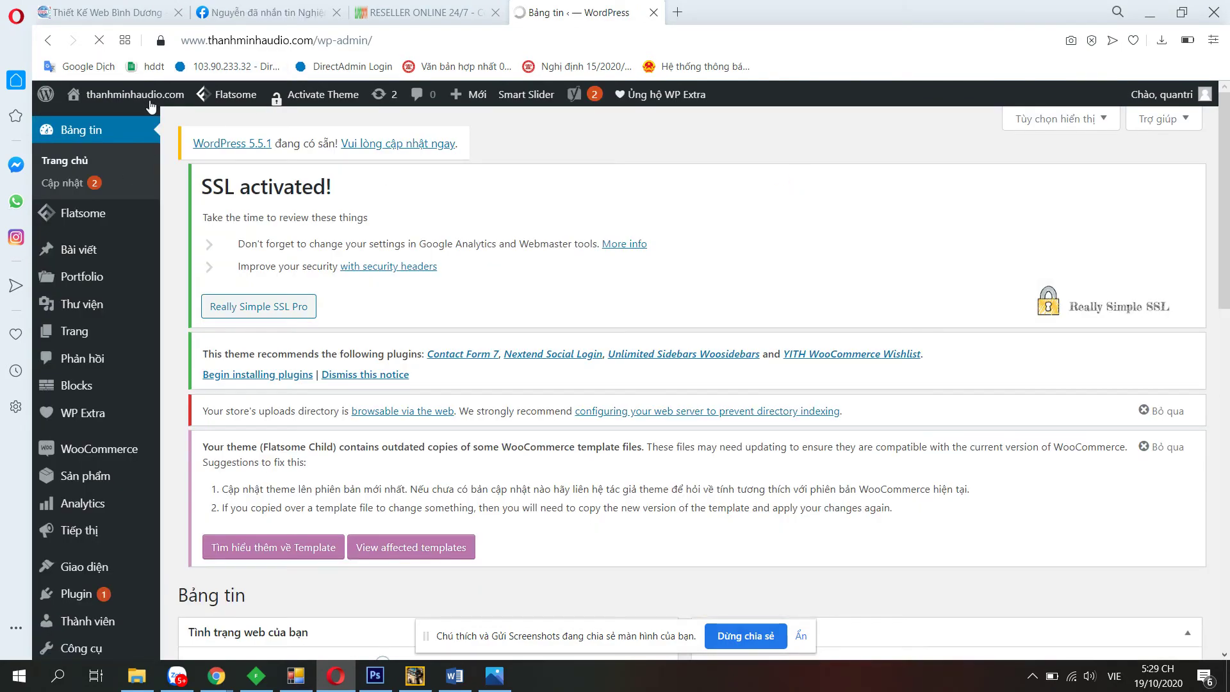
right_click(149, 96)
left_click(198, 106)
Open the Easy Call Now settings and examine the Phone Number field and the options for saving a change.
scroll(96, 391, "down", 2)
mouse_move(157, 562)
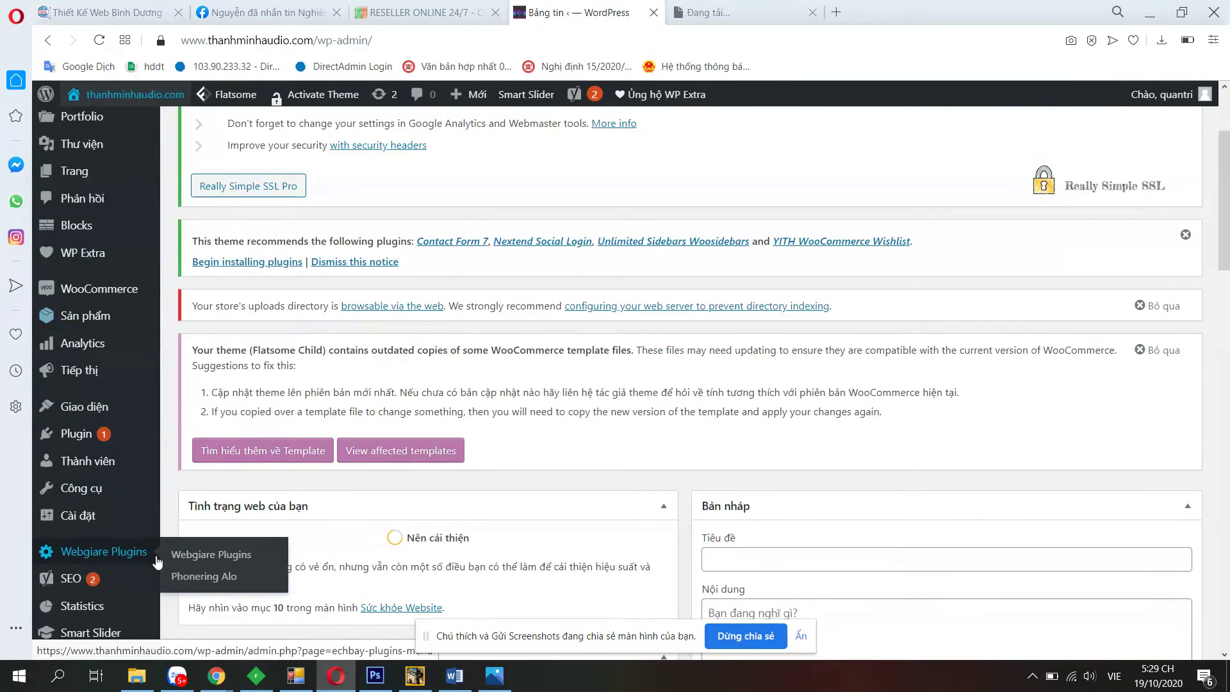
mouse_move(96, 526)
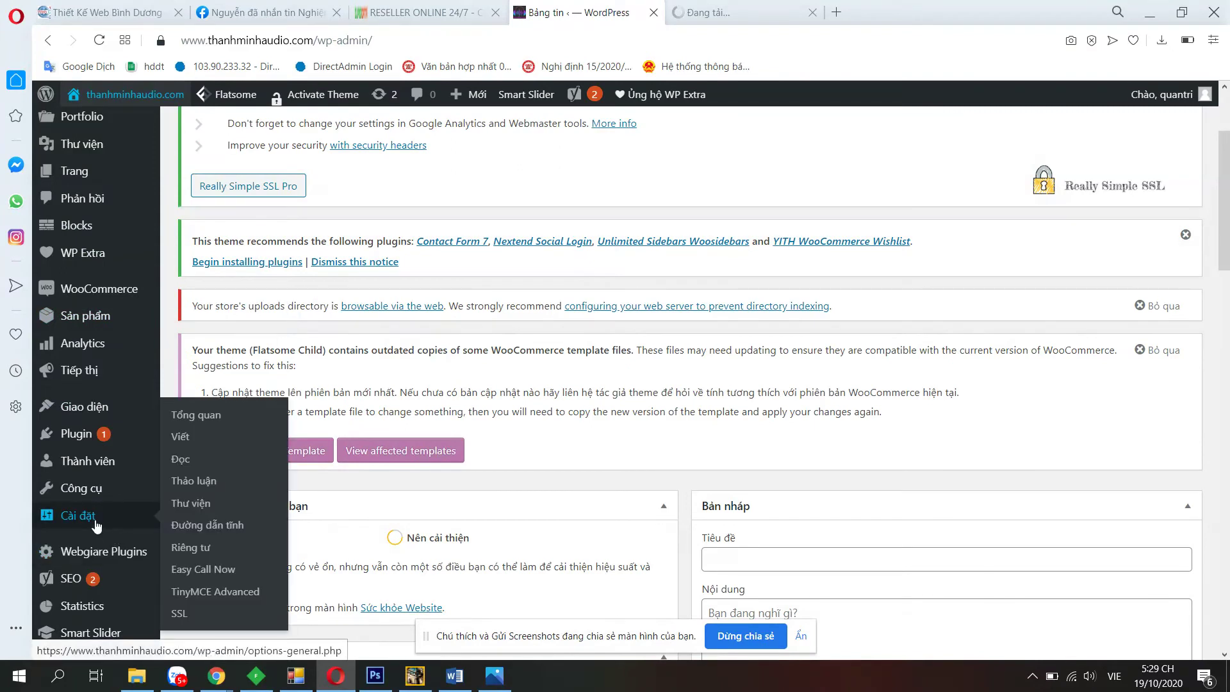
left_click(205, 575)
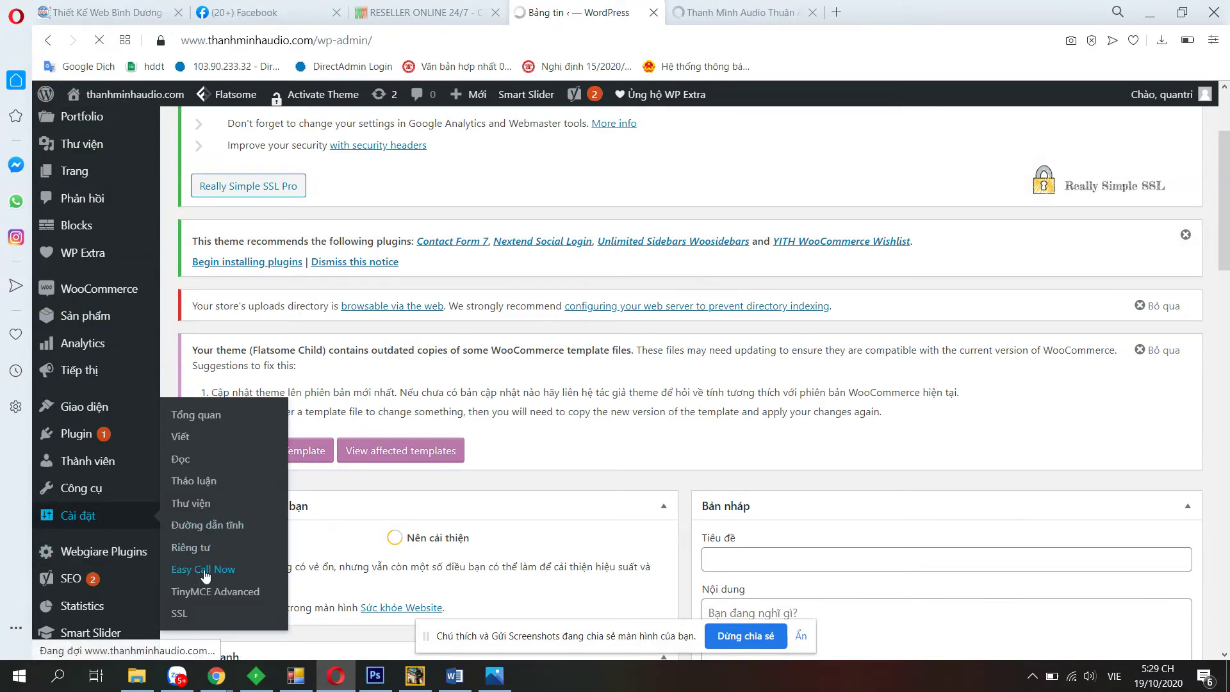
key("ctrl+Tab")
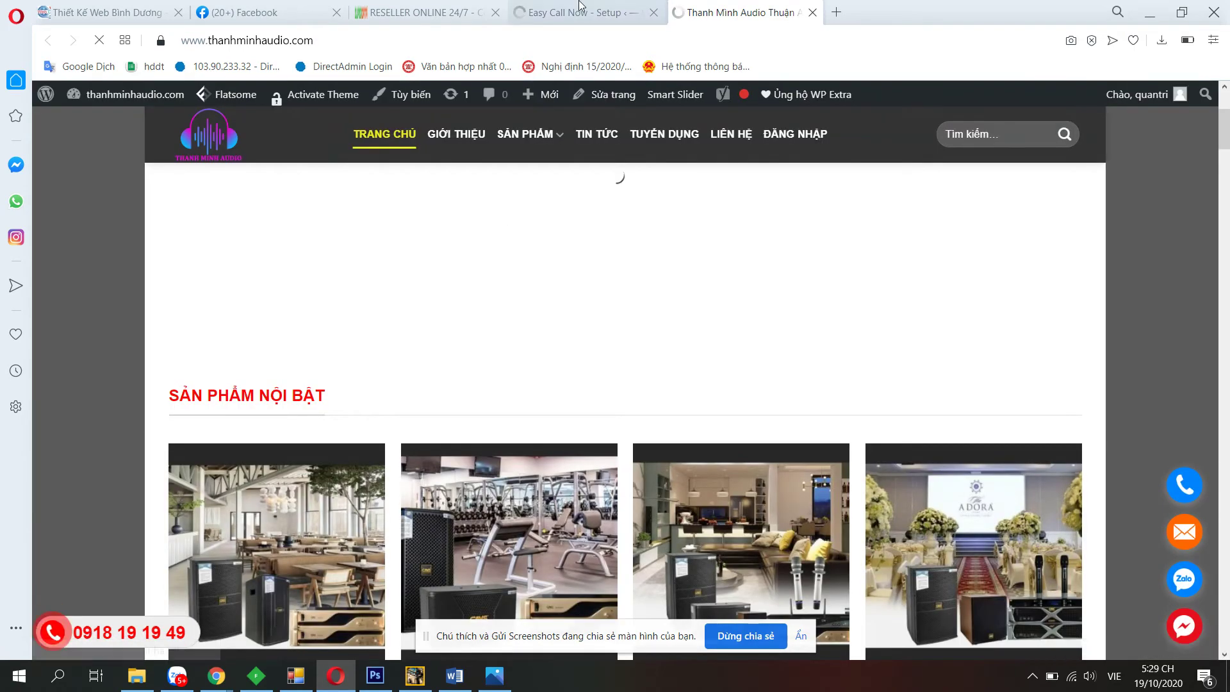
key("ctrl+shift+Tab")
scroll(419, 482, "down", 2)
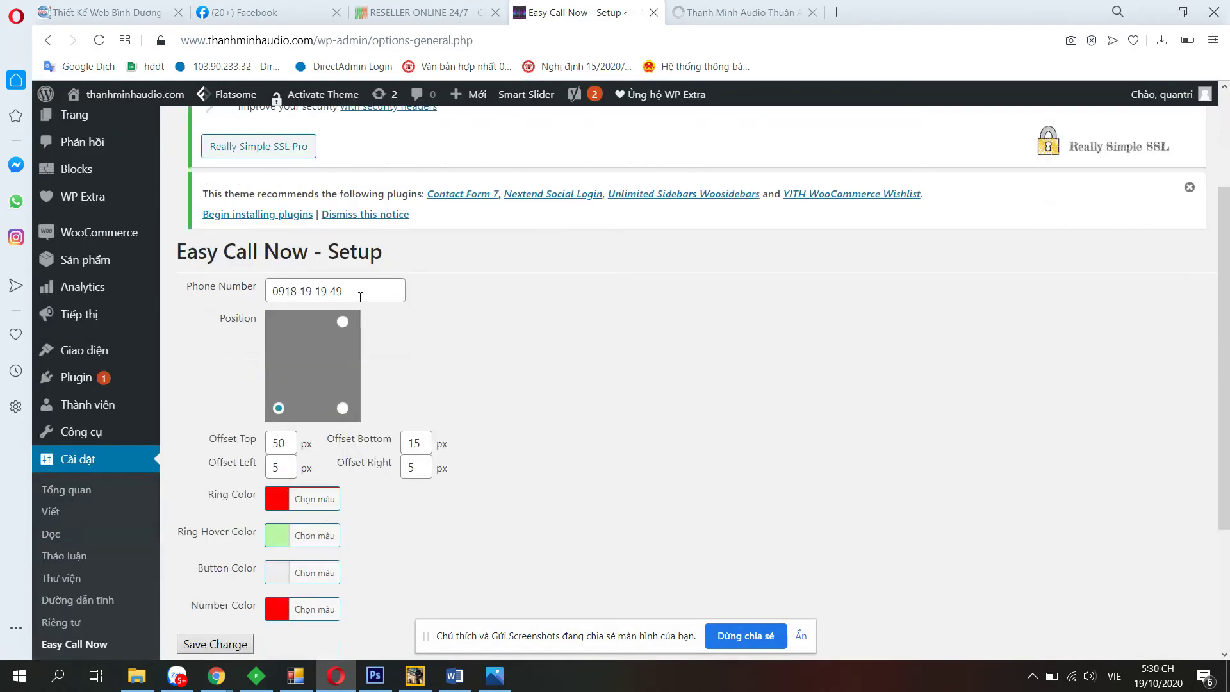
left_click_drag(372, 285, 237, 295)
scroll(211, 404, "down", 1)
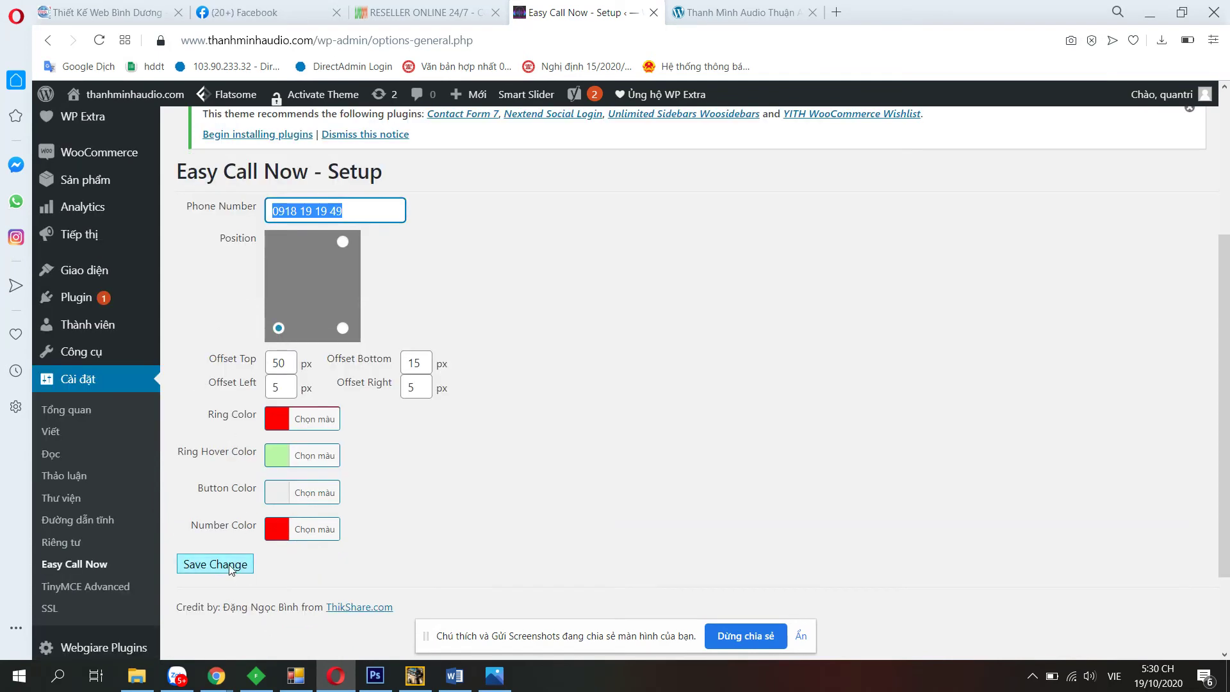
Compare the storefront's contact buttons, open the Phonering Alo settings under Webgiare Plugins and highlight the Phone number value.
left_click(736, 12)
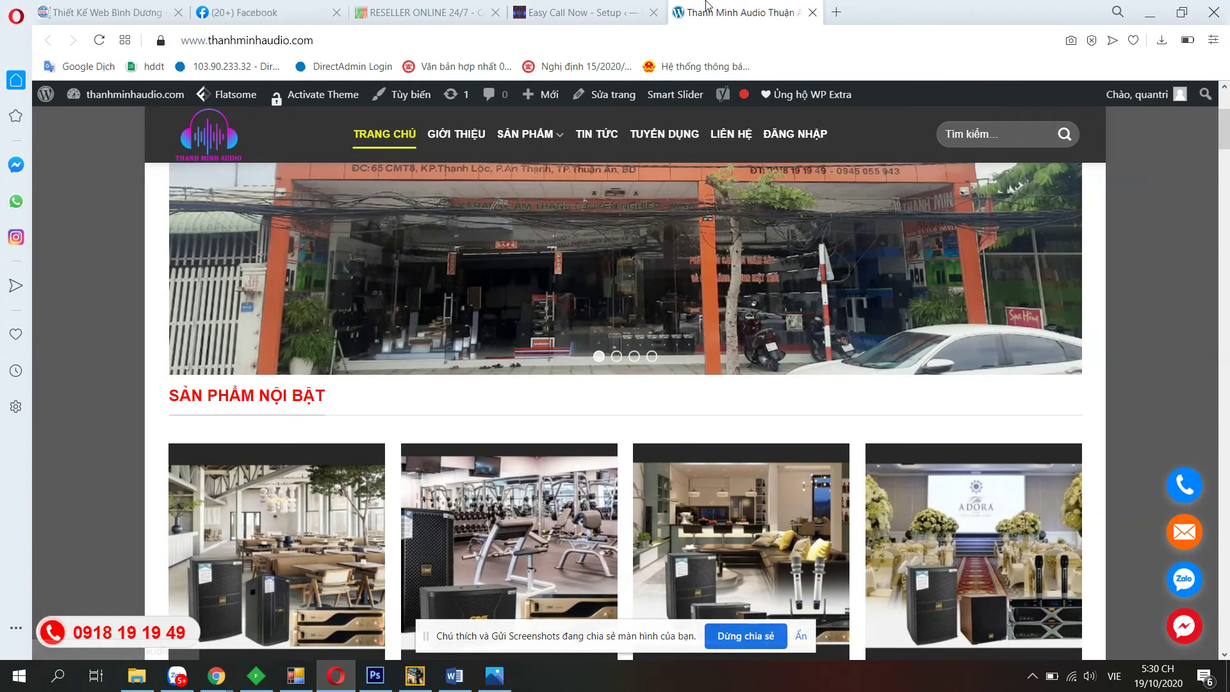
left_click(577, 12)
scroll(109, 578, "down", 2)
mouse_move(138, 535)
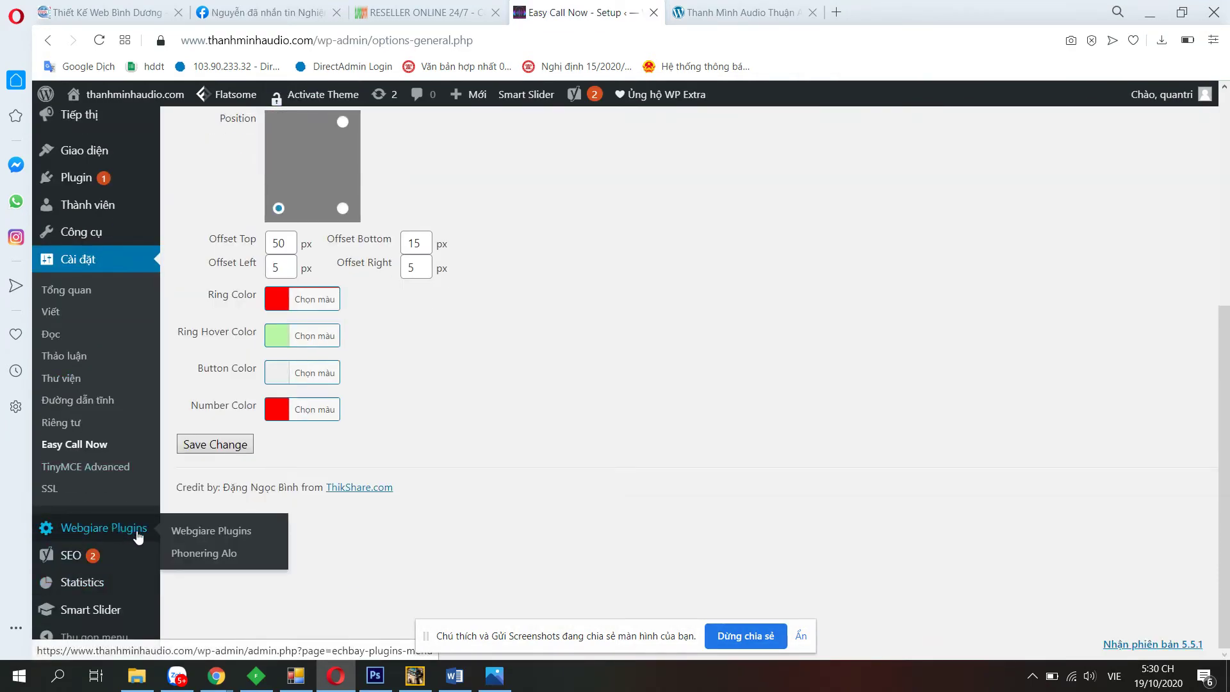
left_click(206, 555)
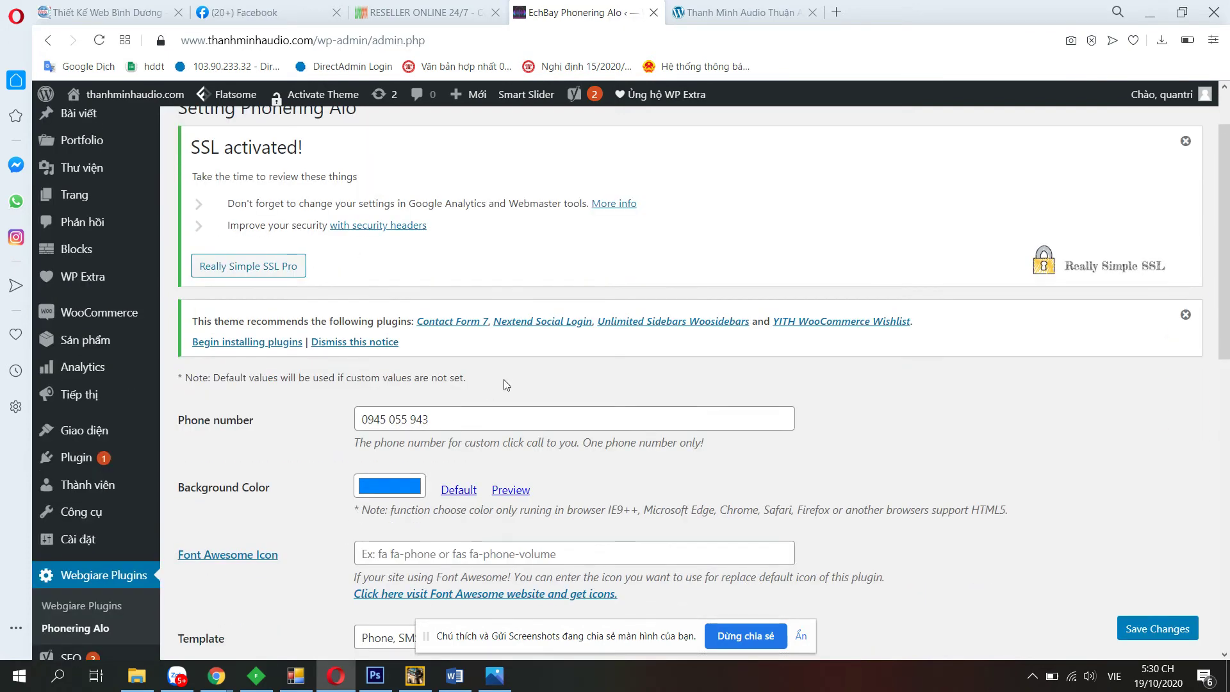
left_click_drag(449, 420, 272, 424)
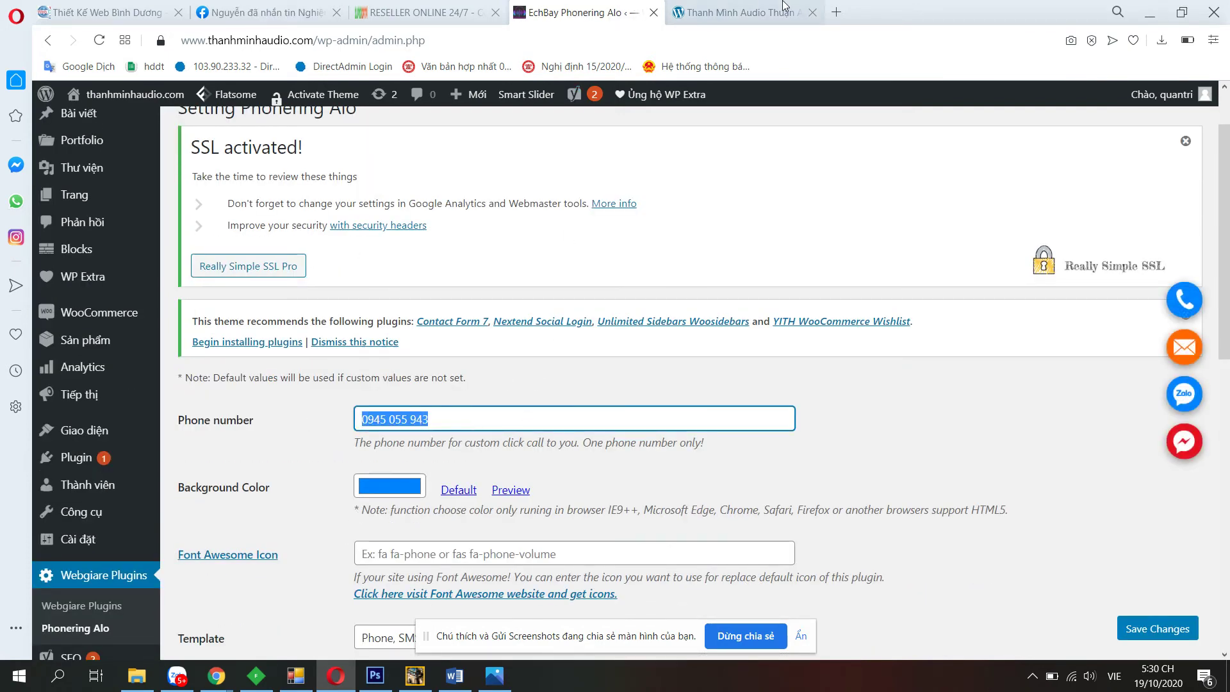
Check the storefront's call, SMS, Zalo and Messenger buttons and review the Phonering Alo template and messenger options.
left_click(788, 11)
left_click(630, 13)
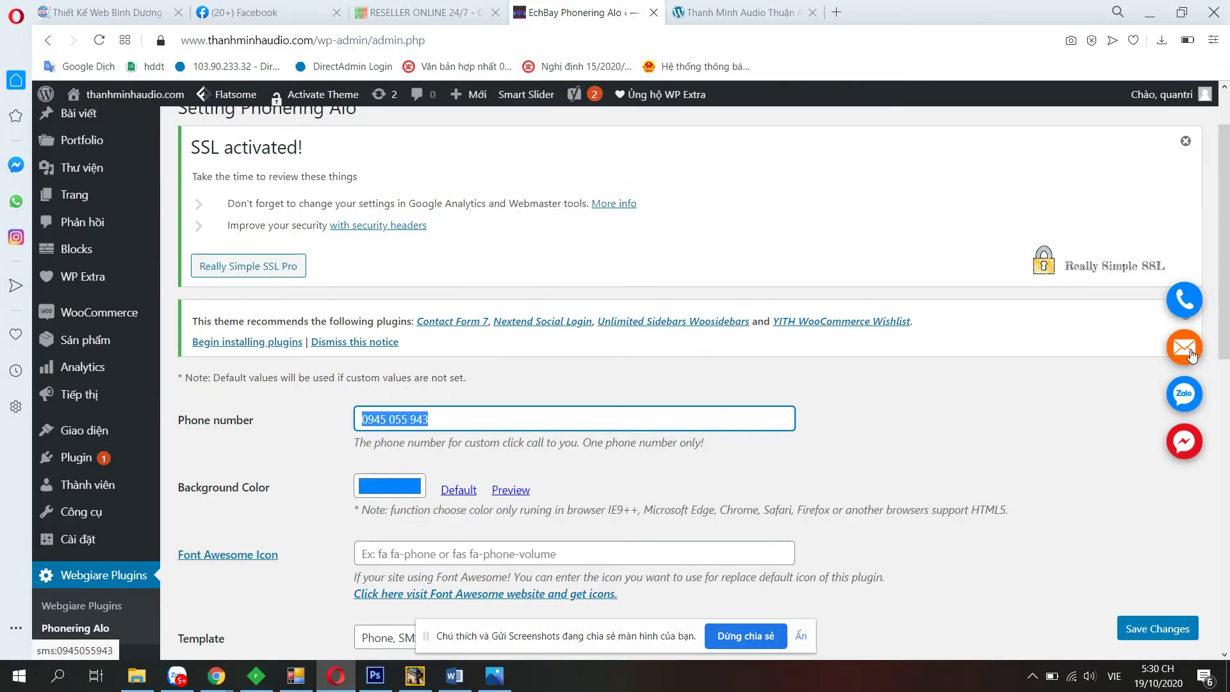
scroll(1159, 439, "down", 5)
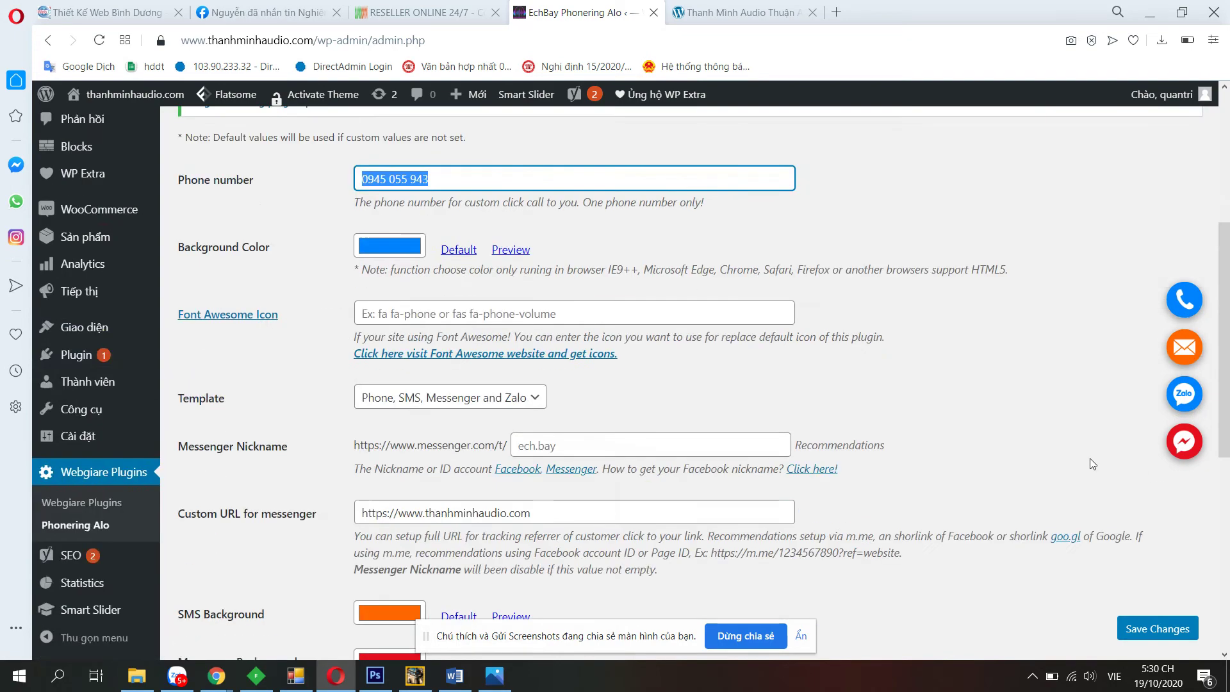
scroll(1128, 571, "up", 5)
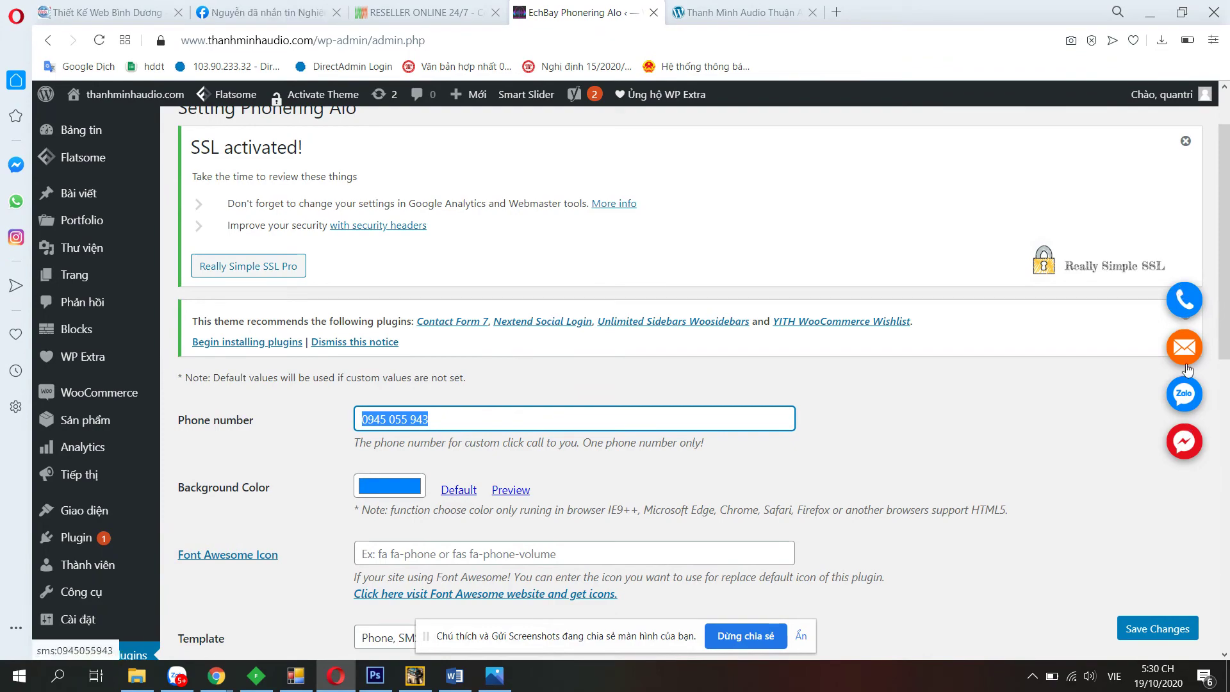
Examine the storefront's footer with its contact information, visit statistics and directions map.
left_click(746, 12)
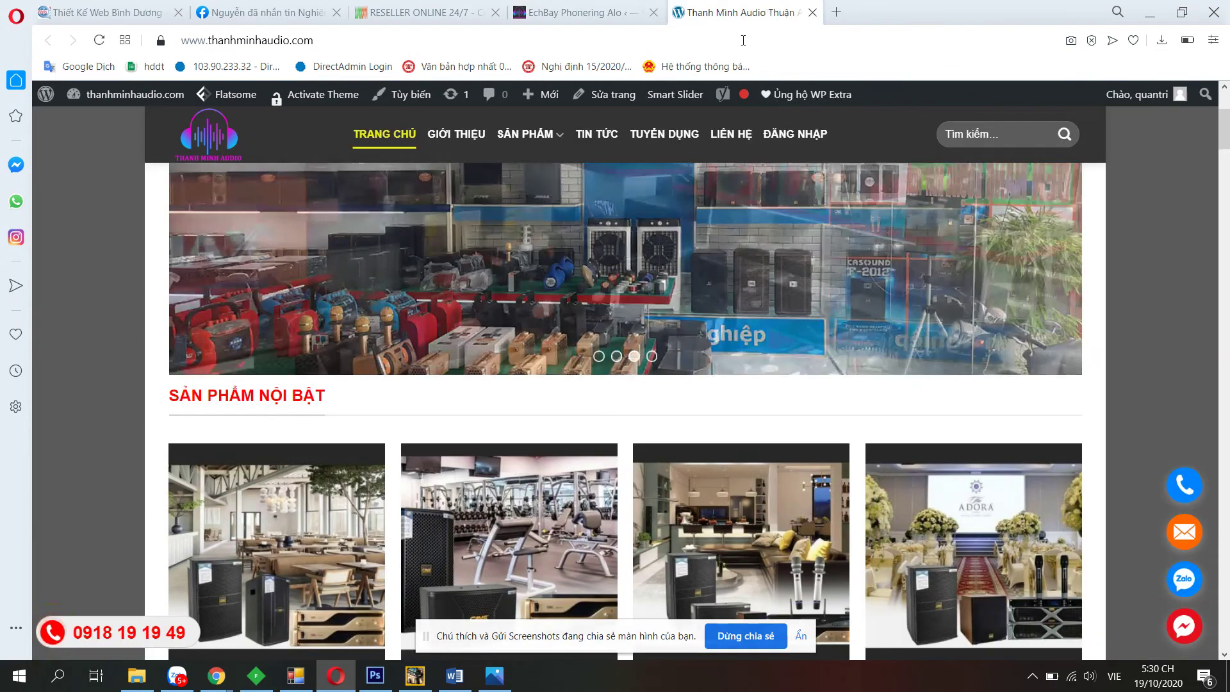
scroll(1227, 259, "down", 15)
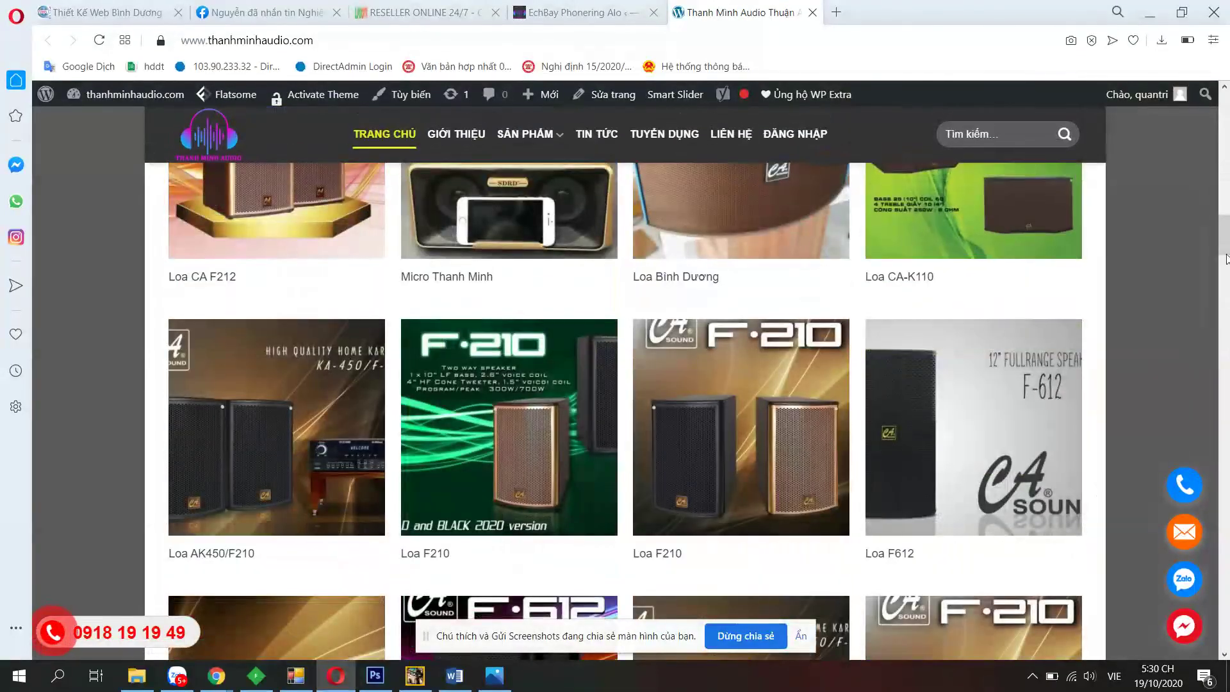
scroll(1226, 259, "down", 15)
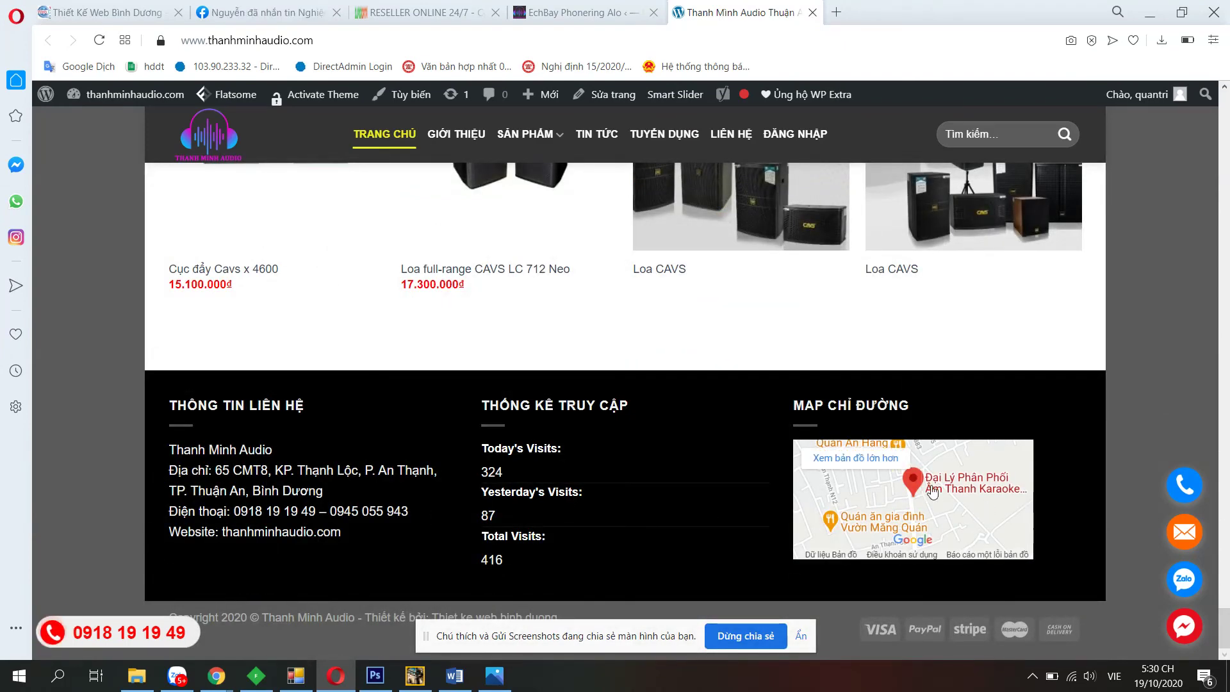
Open the Widget page of the theme's appearance settings and expand the Footer 1 area.
left_click(585, 5)
scroll(89, 449, "down", 2)
mouse_move(83, 429)
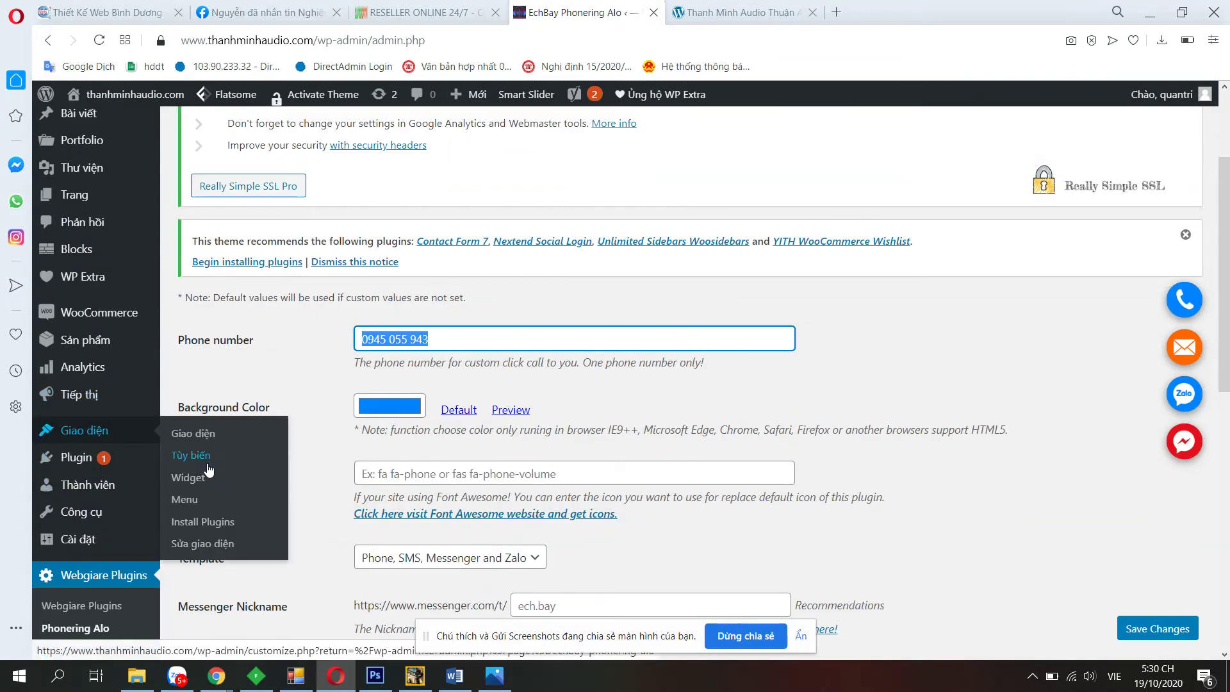
left_click(189, 480)
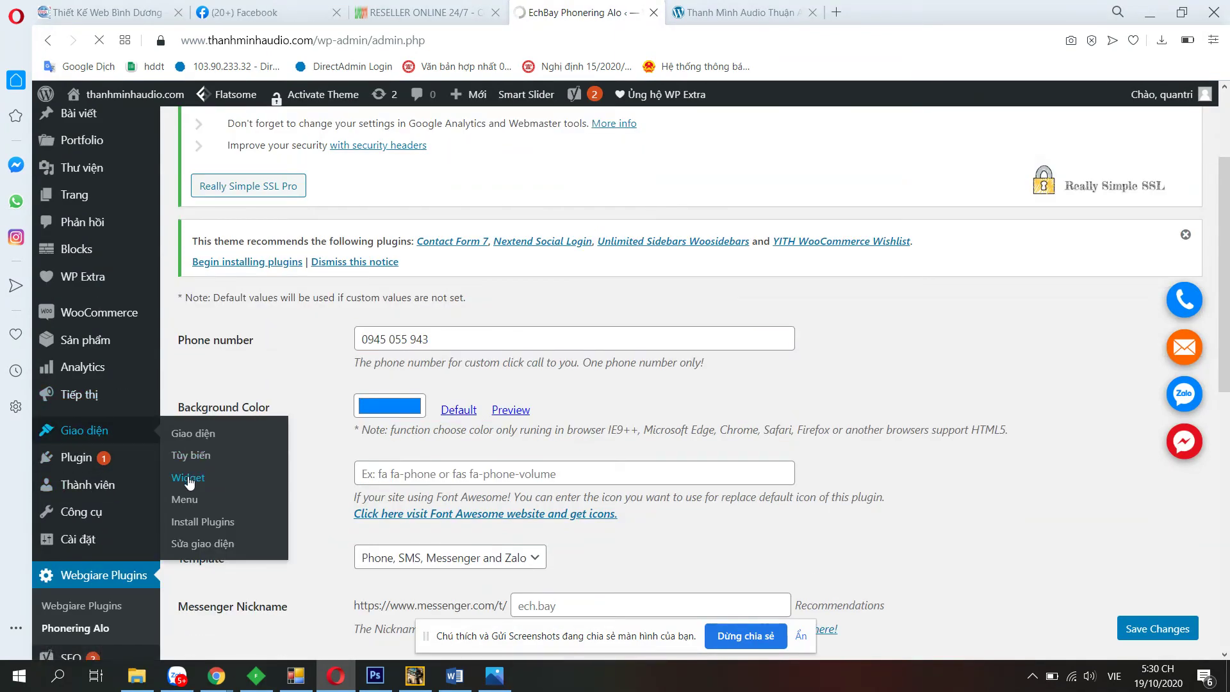
scroll(823, 431, "down", 4)
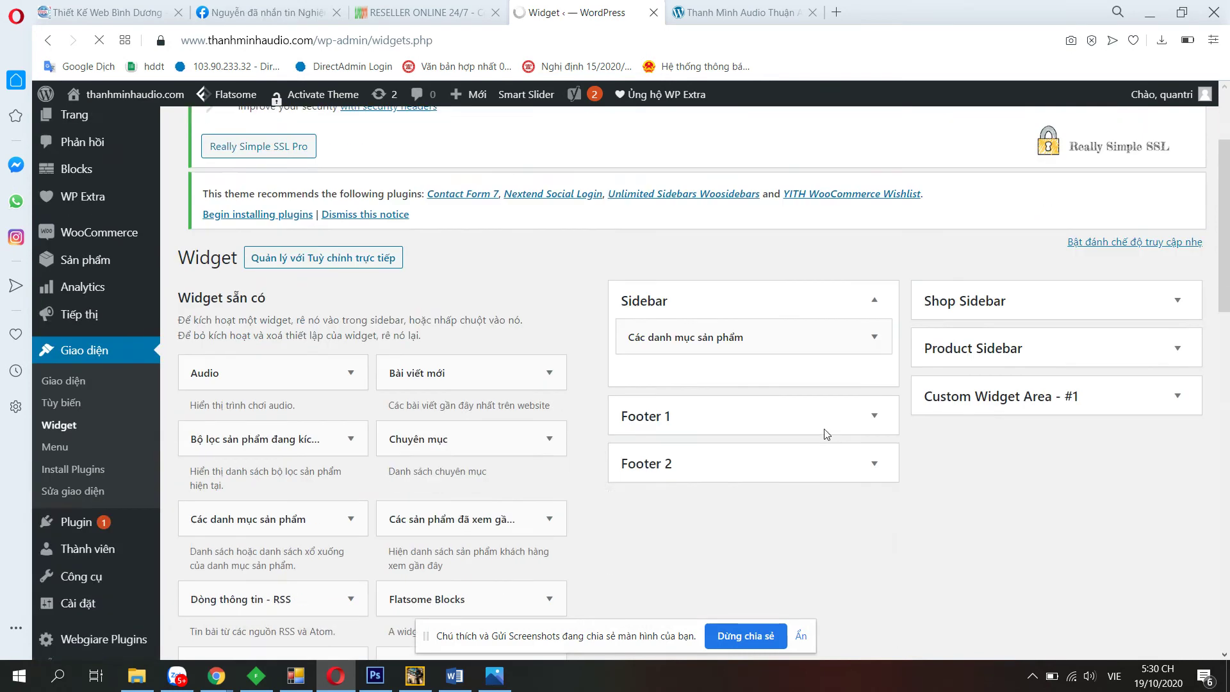
left_click(850, 285)
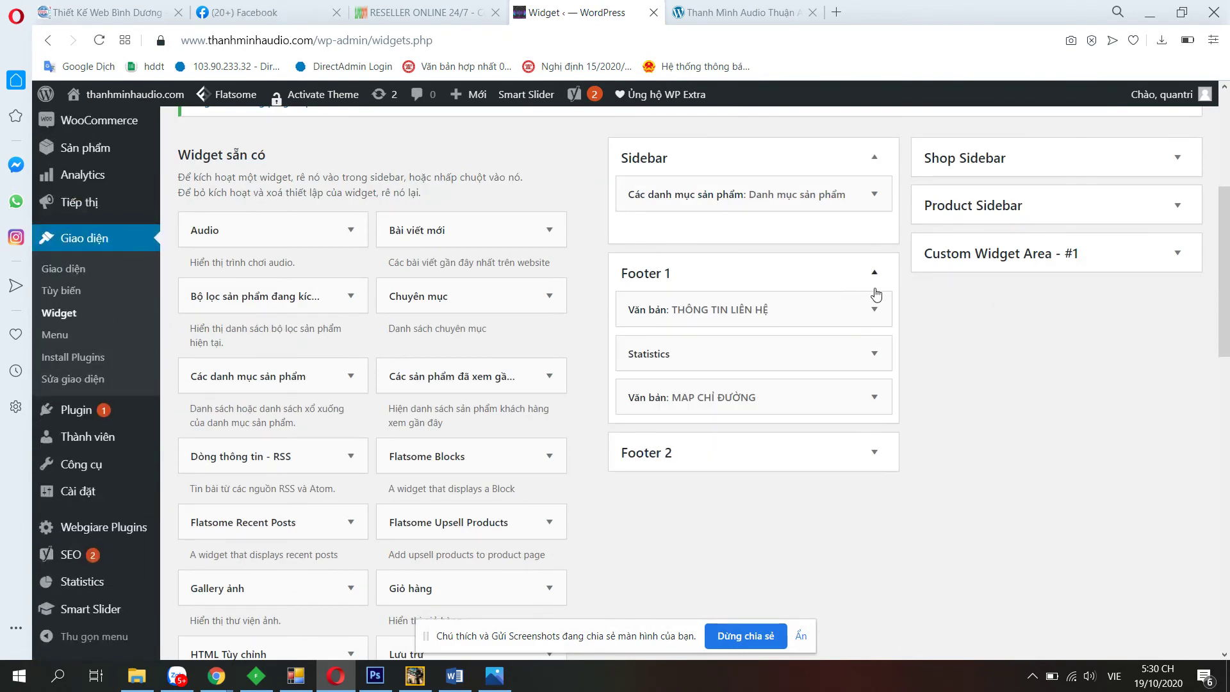
Expand the THÔNG TIN LIÊN HỆ text widget, compare its text with the storefront's footer, and collapse it.
left_click(872, 310)
scroll(870, 310, "down", 4)
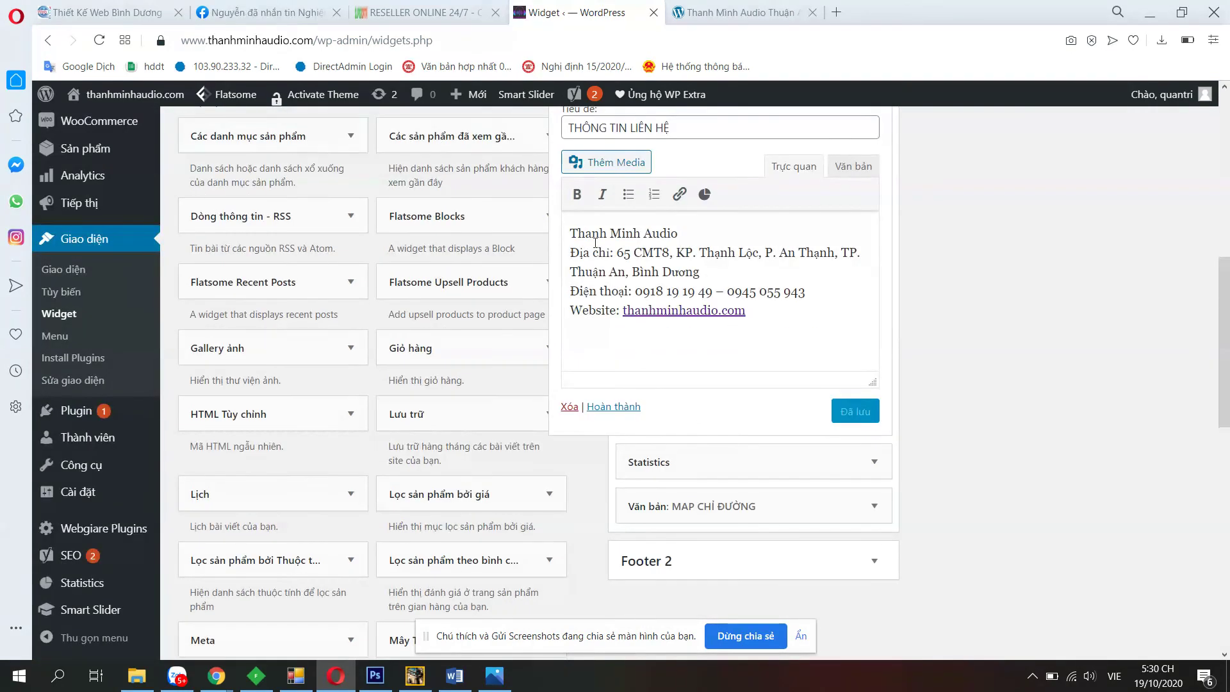
left_click_drag(567, 232, 747, 314)
key("ctrl+Tab")
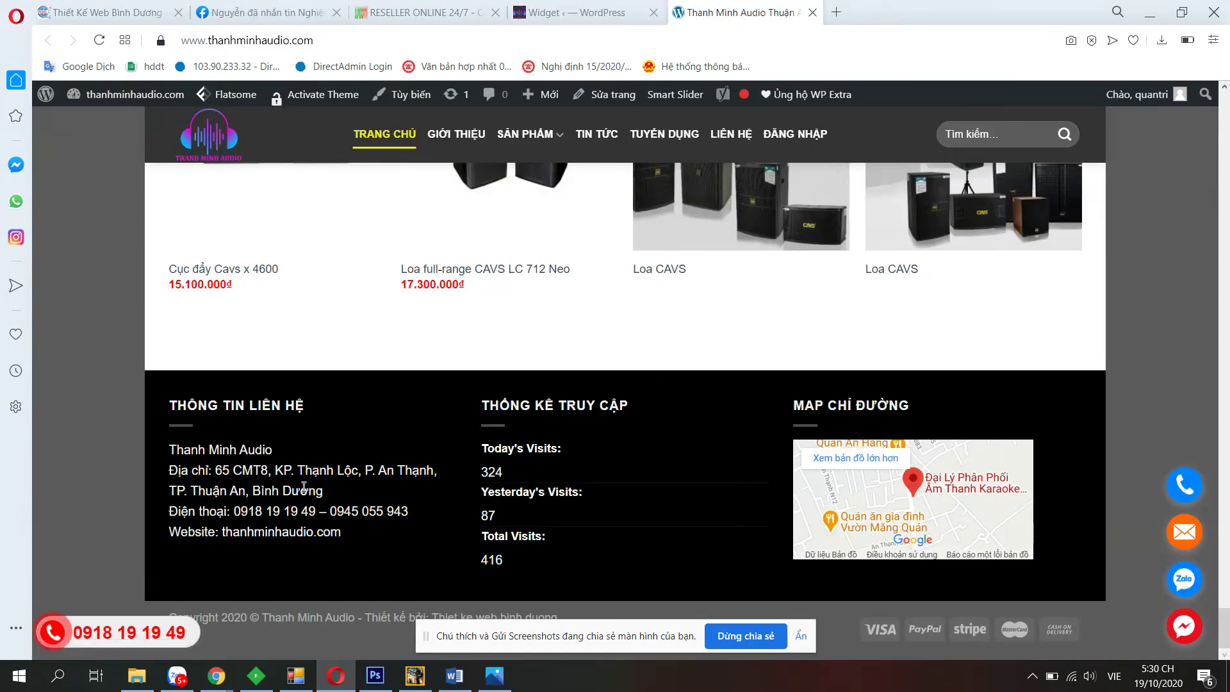
left_click(620, 9)
scroll(864, 134, "up", 3)
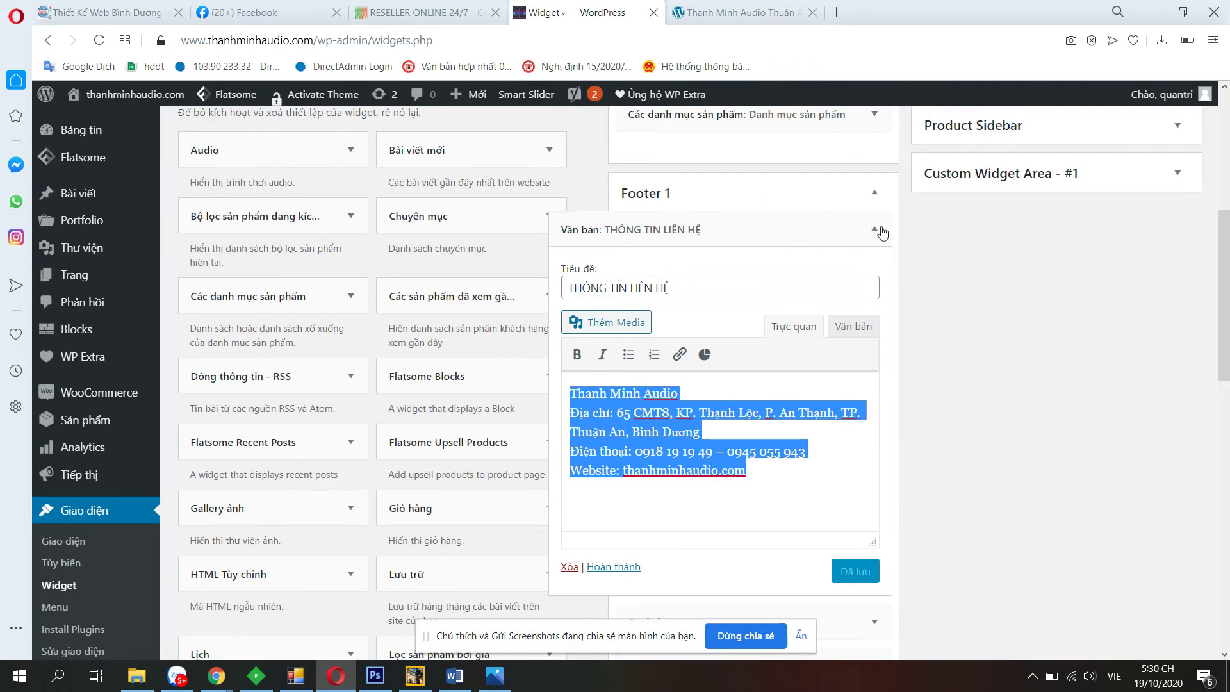
left_click(875, 235)
Compare the footer map on the storefront with the content of Footer 1's MAP CHỈ ĐƯỜNG text widget.
left_click(817, 5)
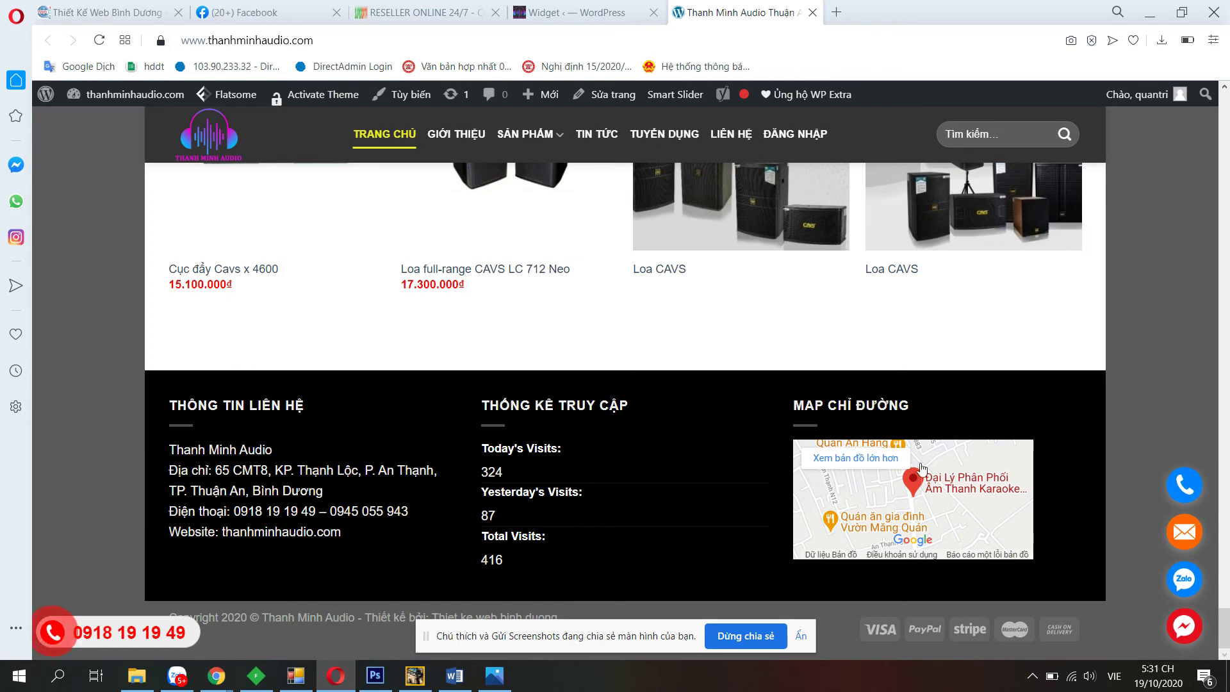
left_click(580, 20)
left_click(874, 372)
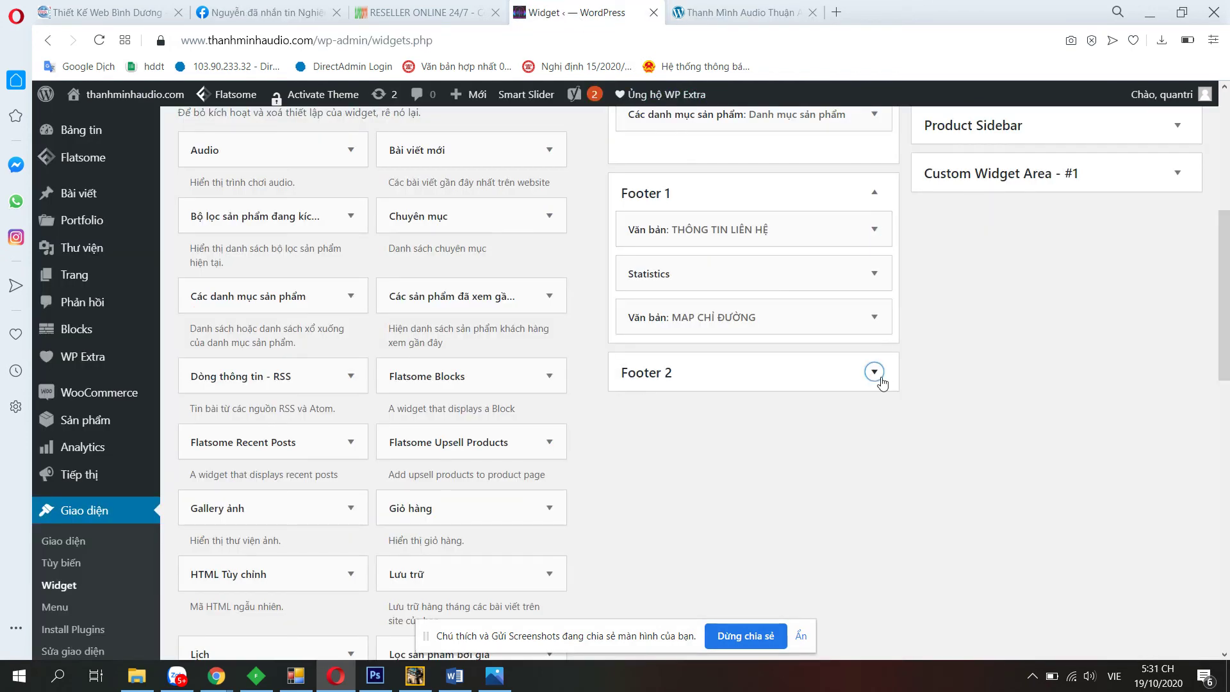
left_click(875, 316)
scroll(731, 433, "down", 1)
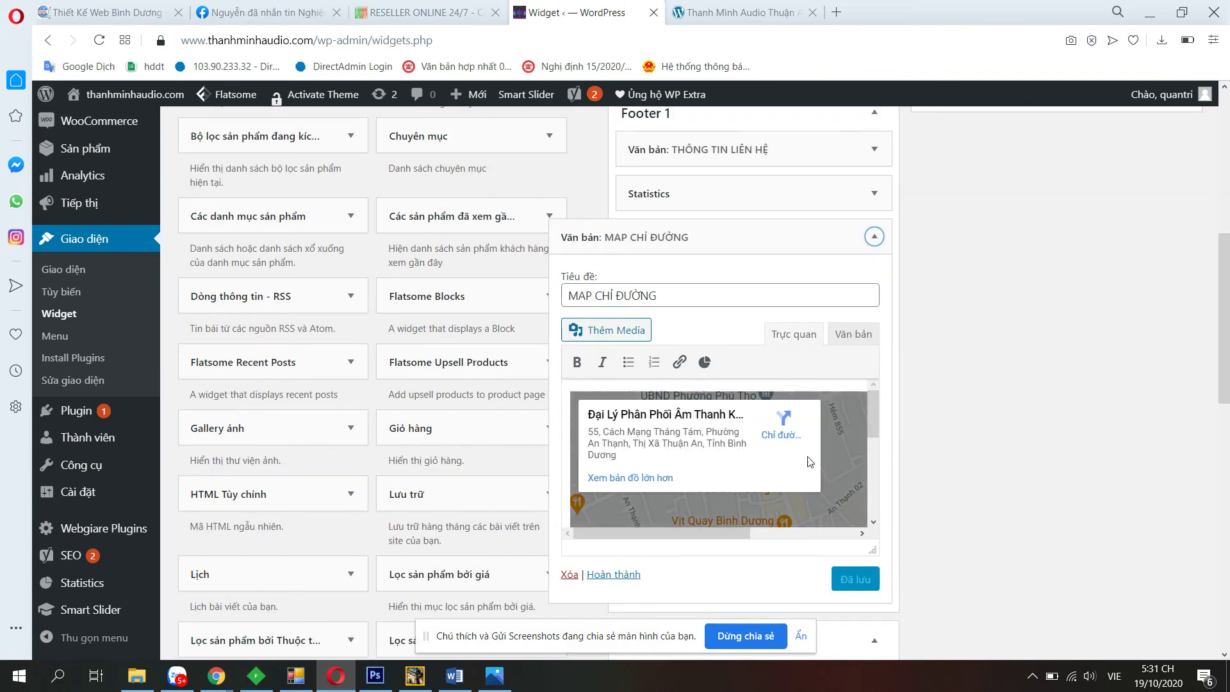
scroll(869, 481, "up", 2)
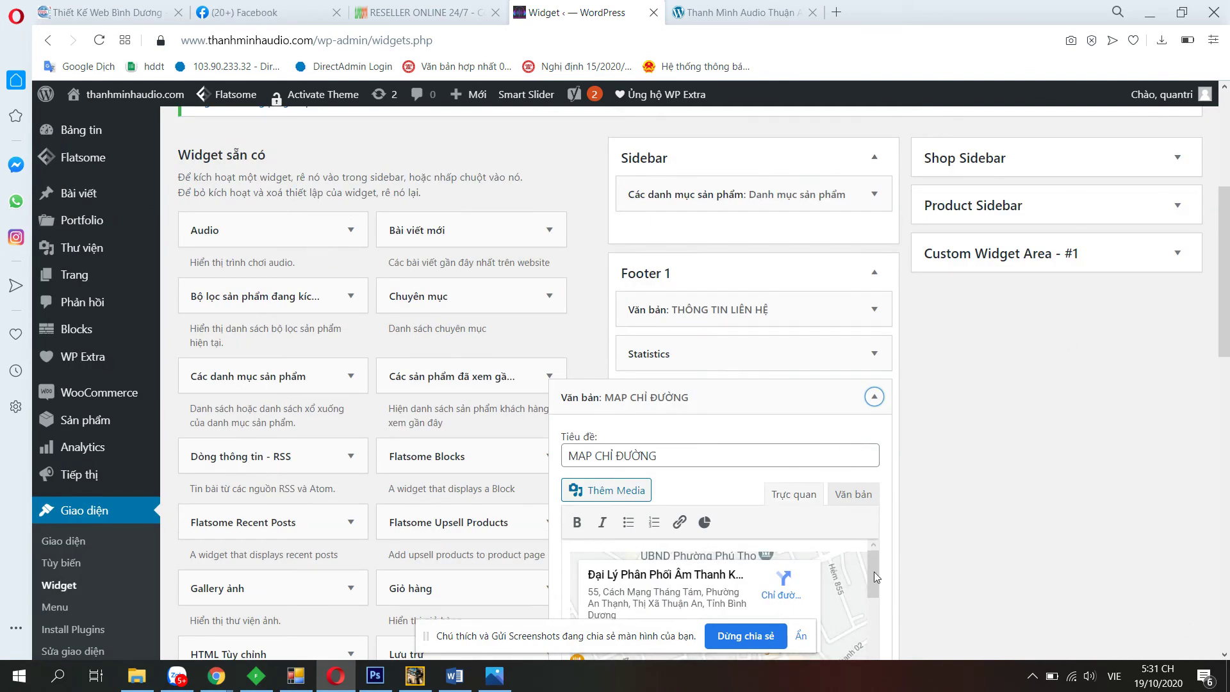
Return to the beginning of the storefront home page and examine the main menu entries such as GIỚI THIỆU.
left_click(823, 9)
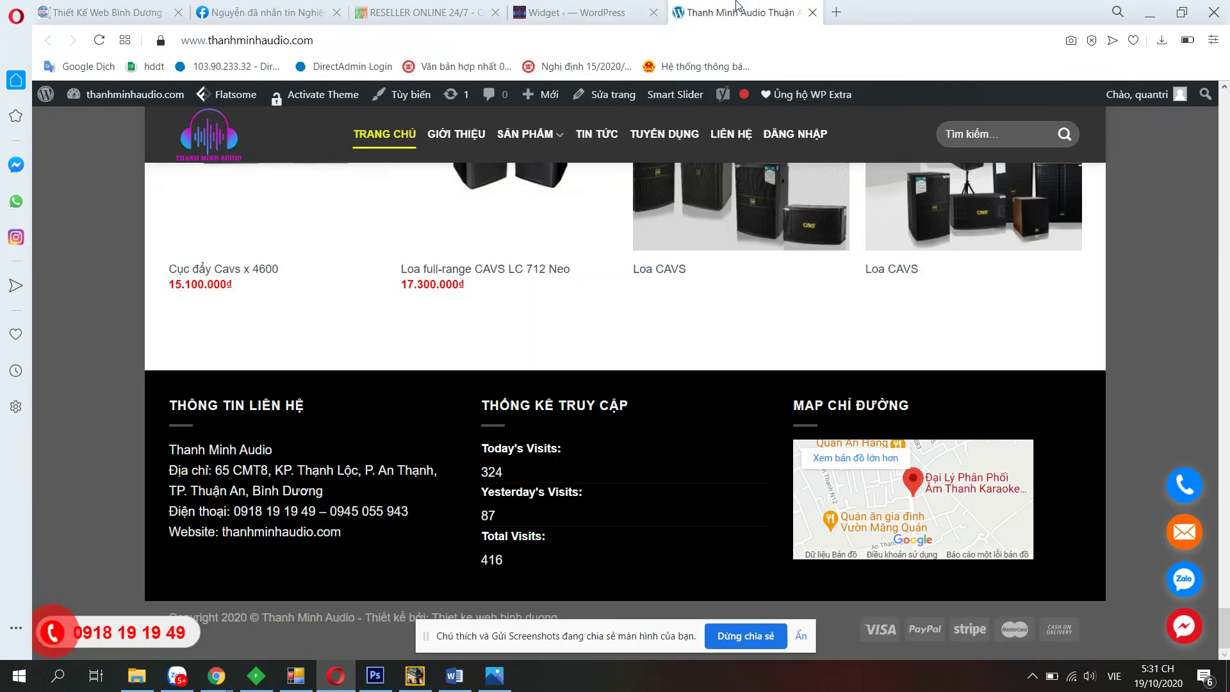
scroll(777, 307, "up", 3)
scroll(625, 410, "up", 10)
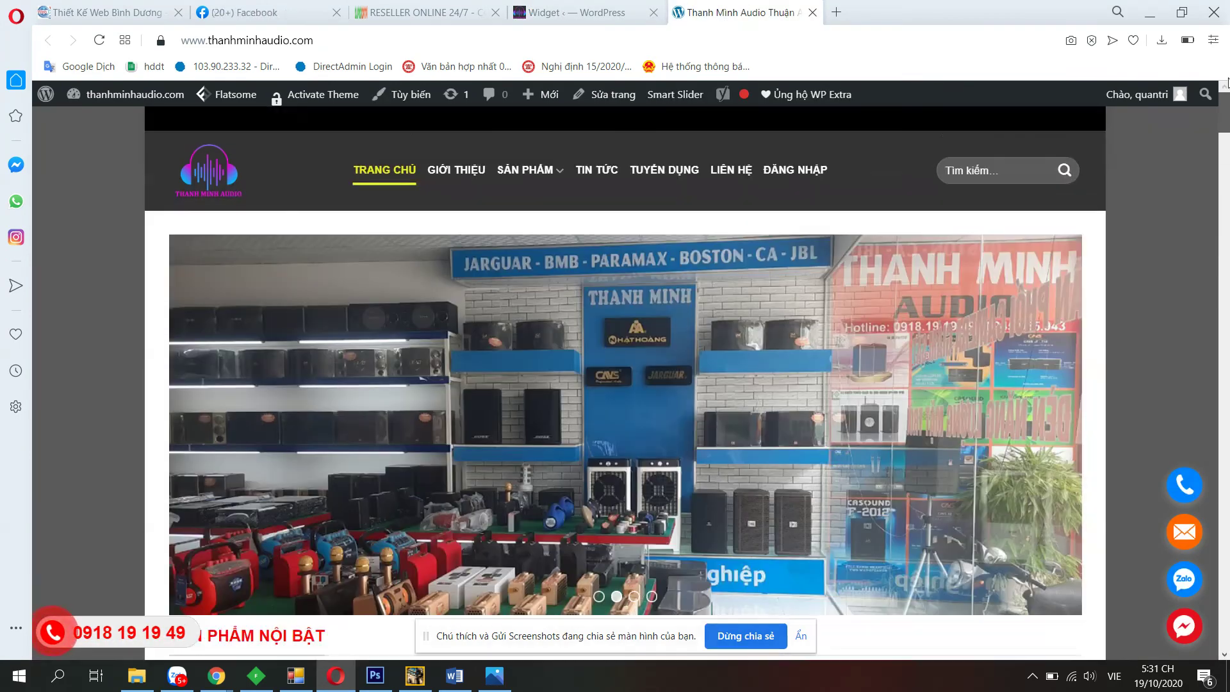
mouse_move(563, 168)
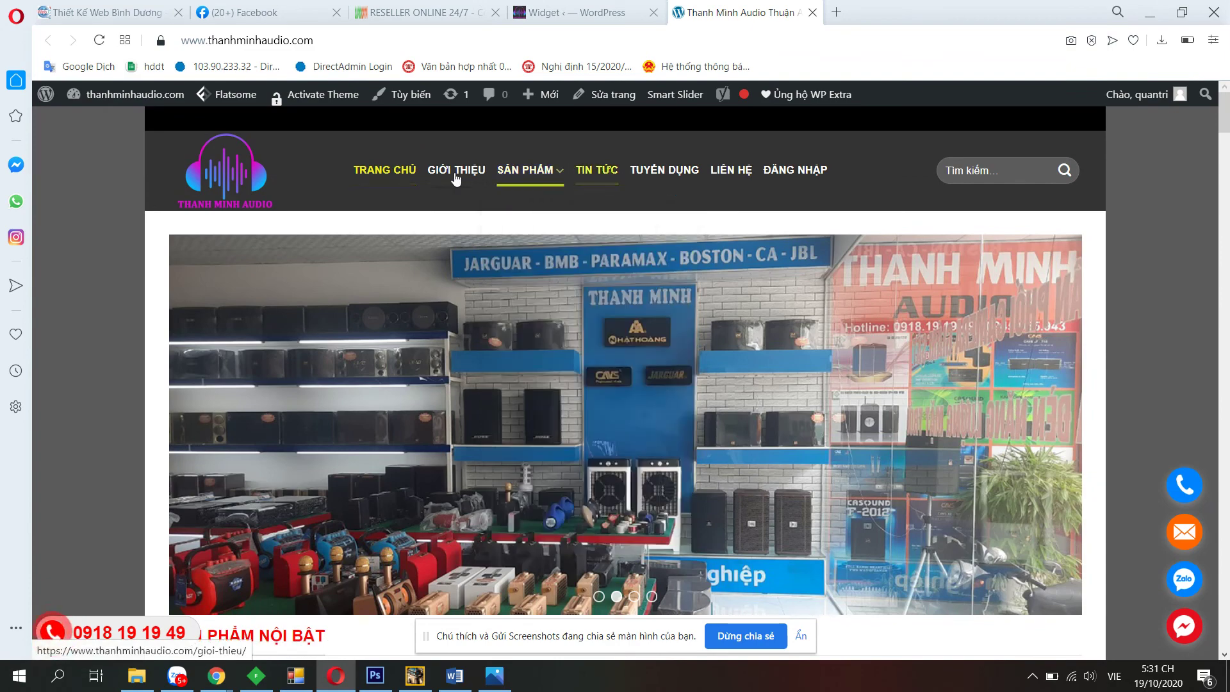
left_click(574, 12)
key("ctrl+Tab")
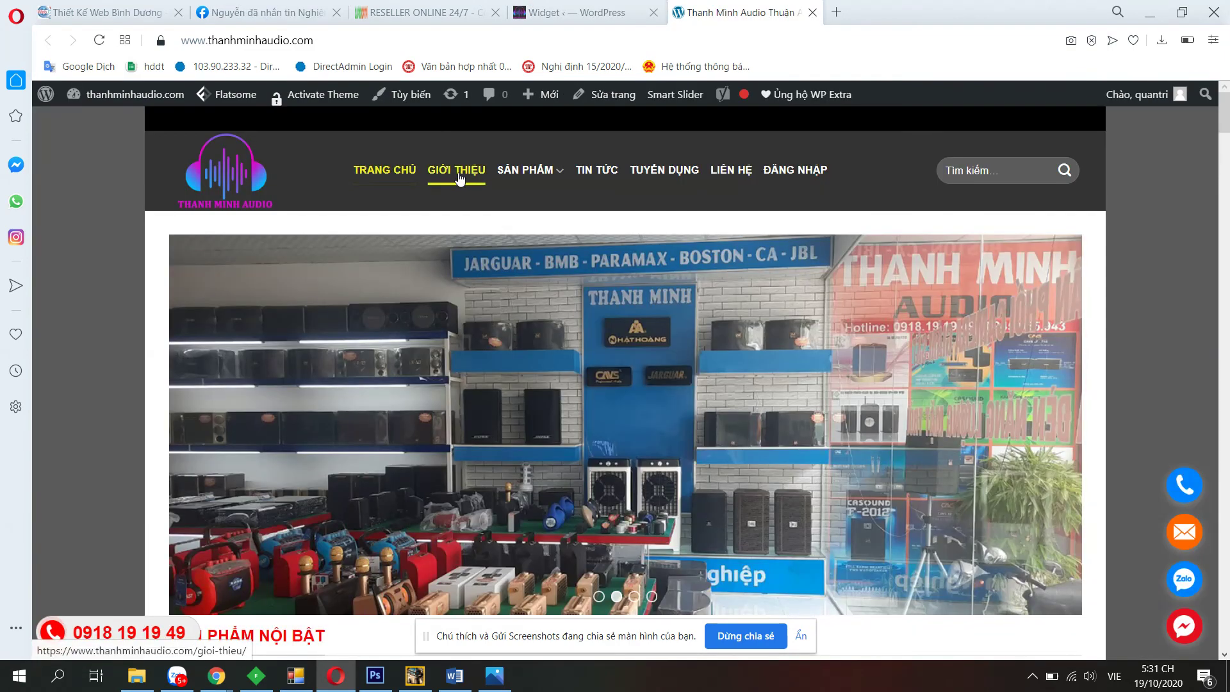
Open the list of all pages in the WordPress dashboard and look through the page titles.
left_click(647, 7)
mouse_move(75, 277)
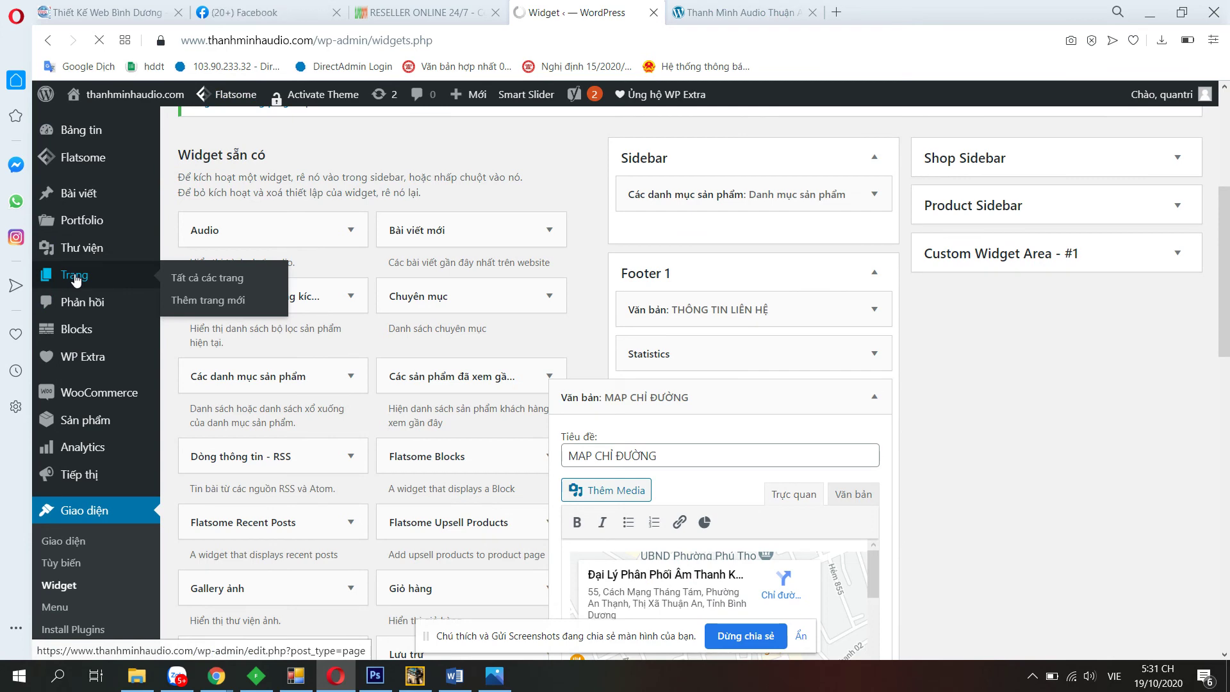
scroll(538, 388, "down", 2)
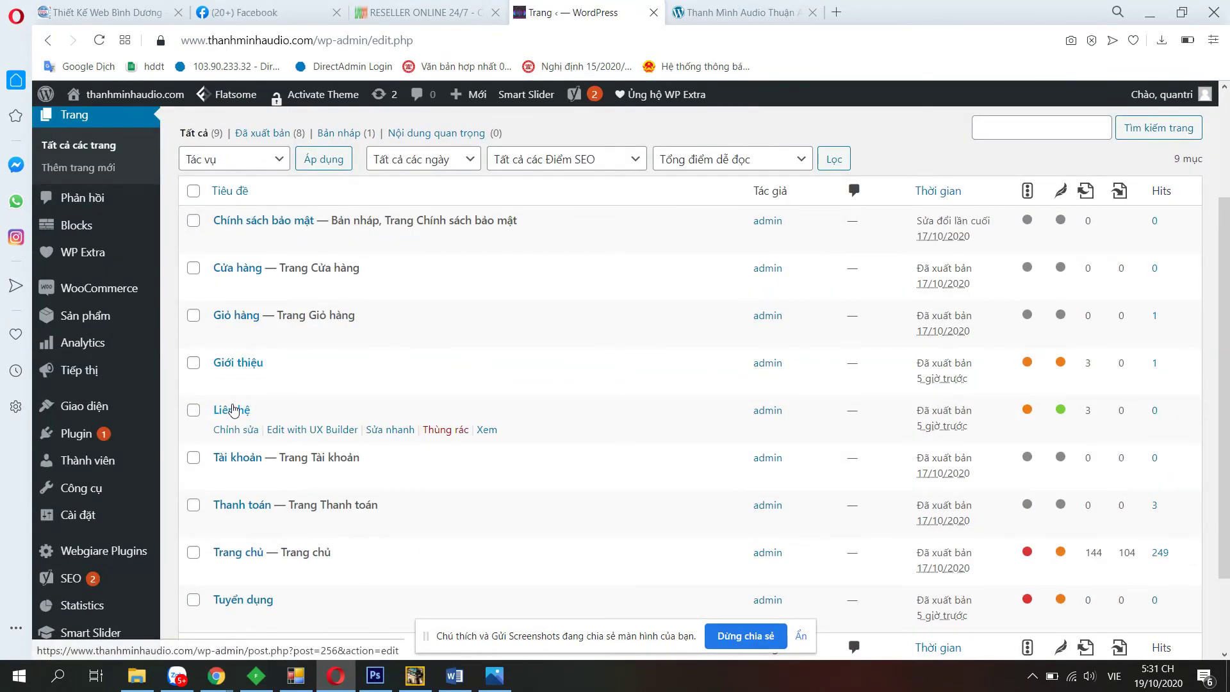
Check the LIÊN HỆ menu entry on the storefront, open the Liên hệ page for editing and examine its contact text.
left_click(746, 14)
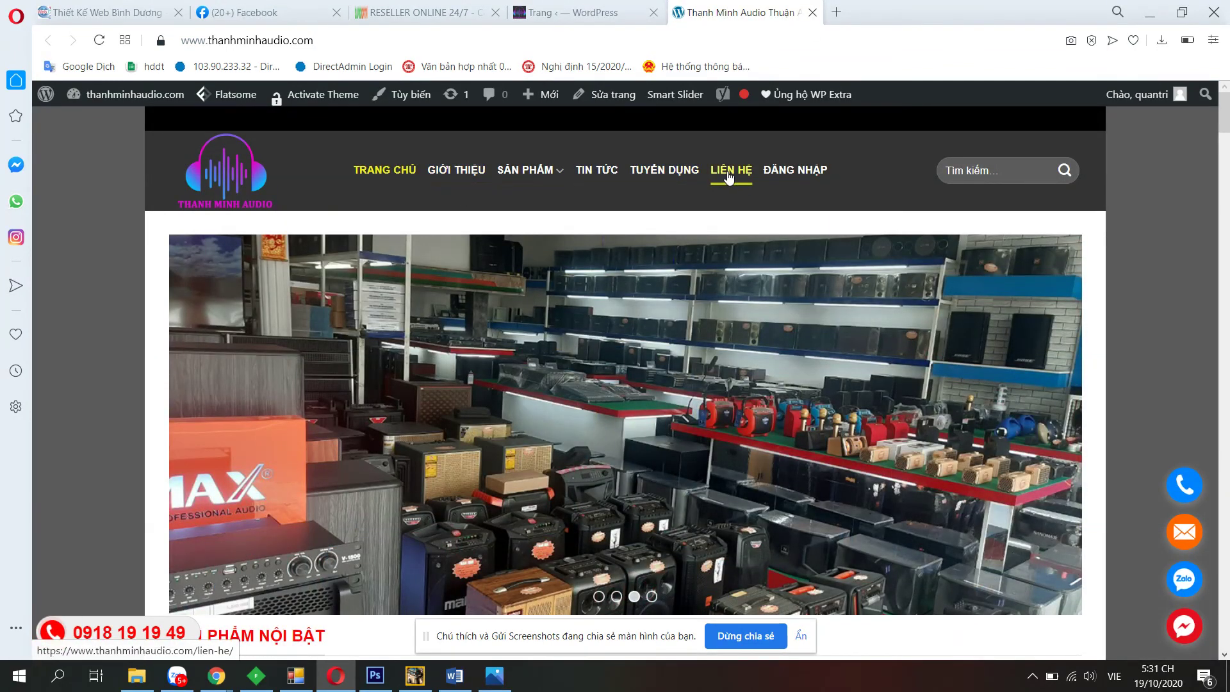
left_click(563, 13)
scroll(306, 281, "down", 4)
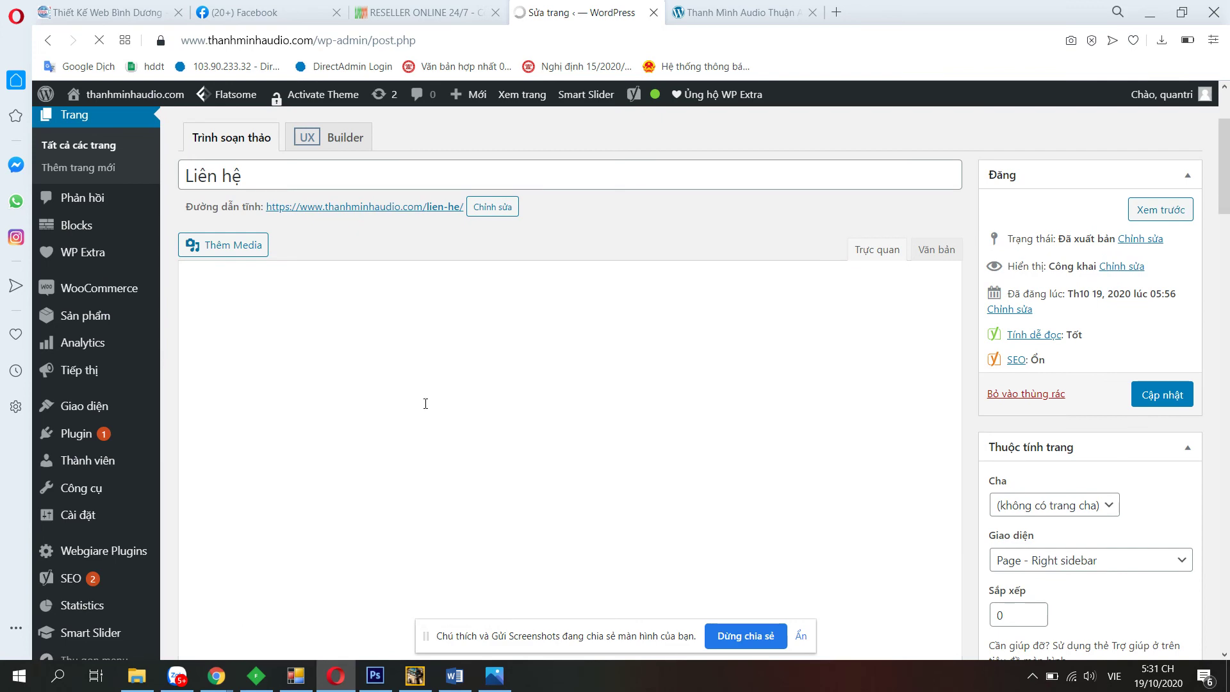
scroll(426, 407, "down", 1)
left_click_drag(184, 286, 482, 451)
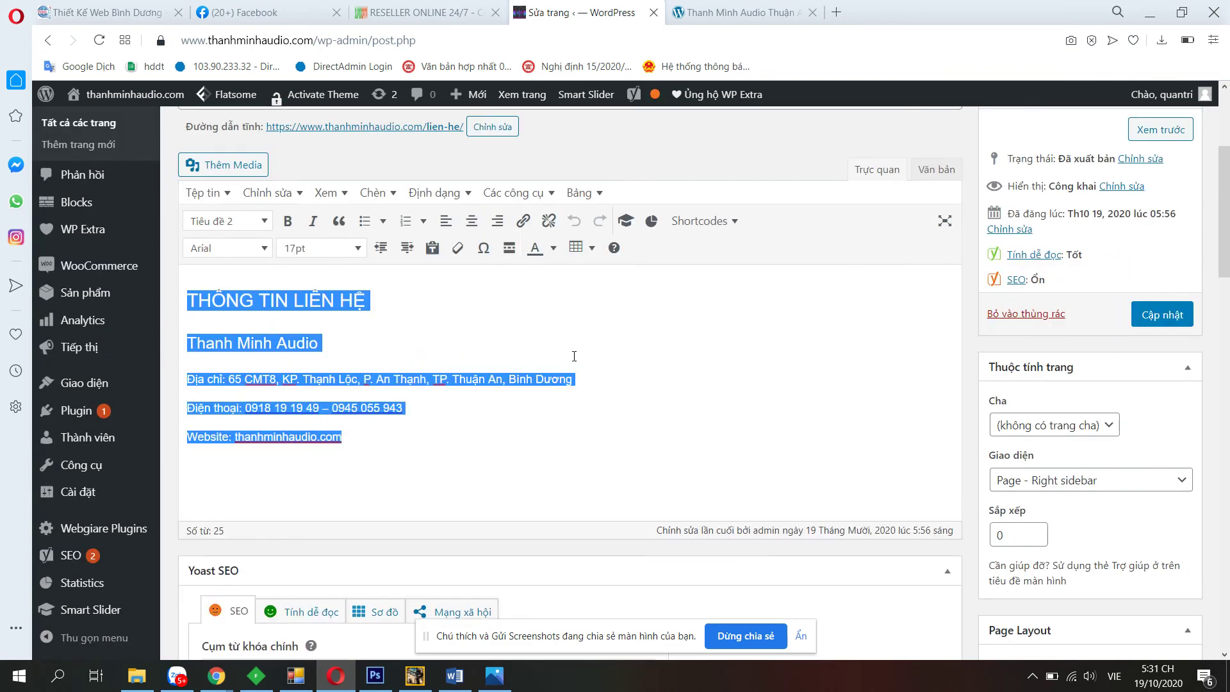
left_click(574, 379)
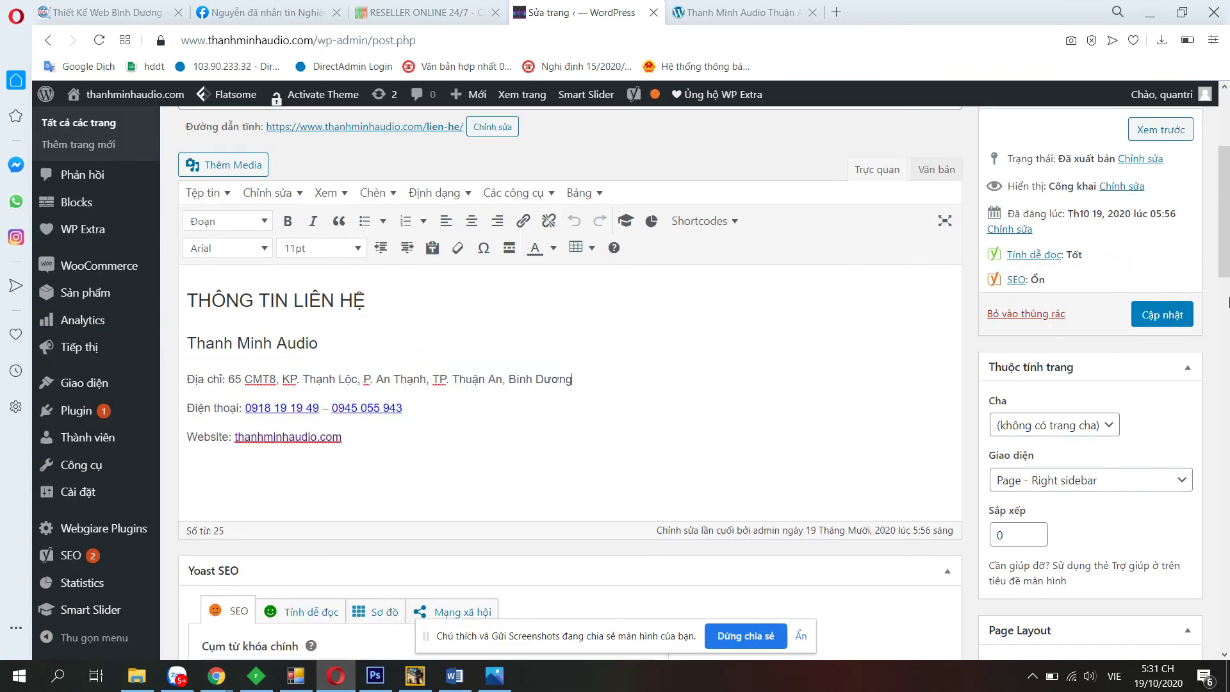
Check the TIN TỨC entry in the storefront menu, open the list of all posts and start a new post.
left_click(792, 8)
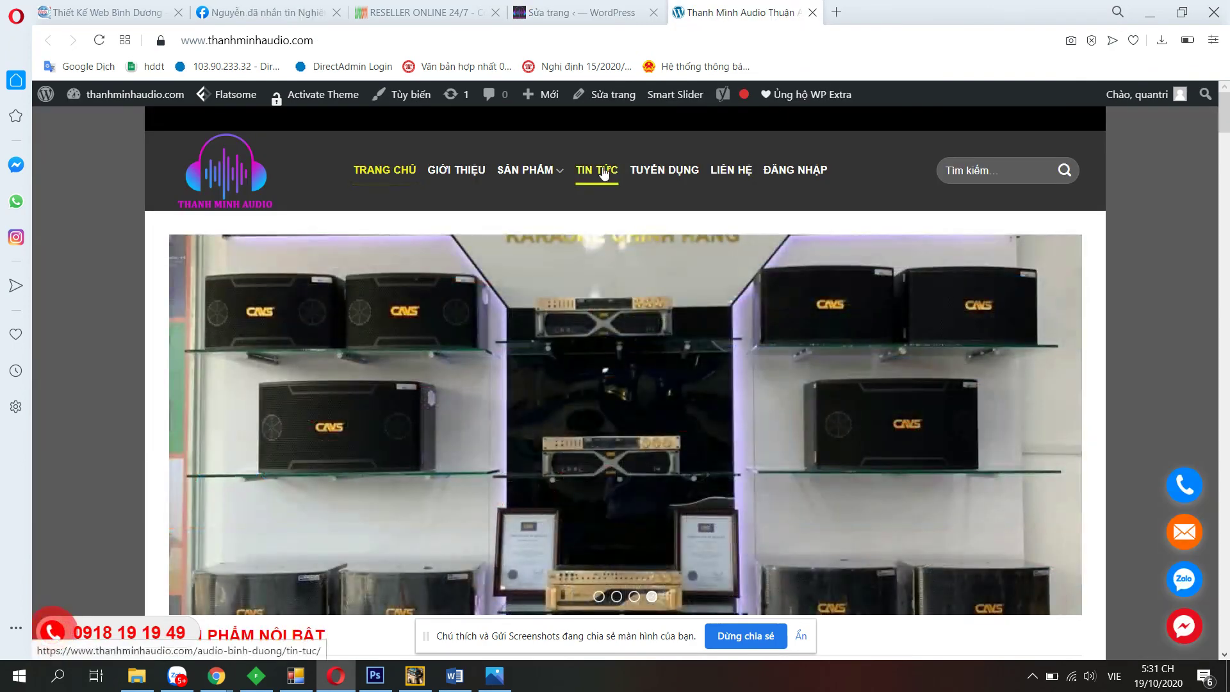
key("ctrl+Tab")
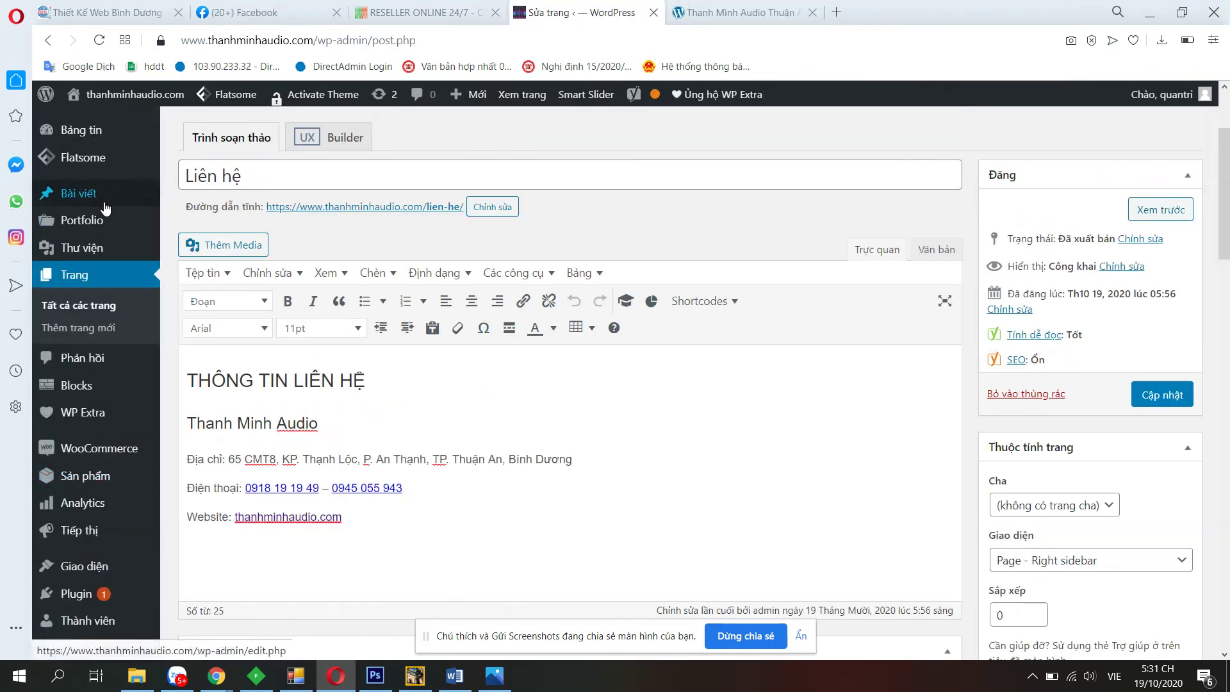
mouse_move(90, 206)
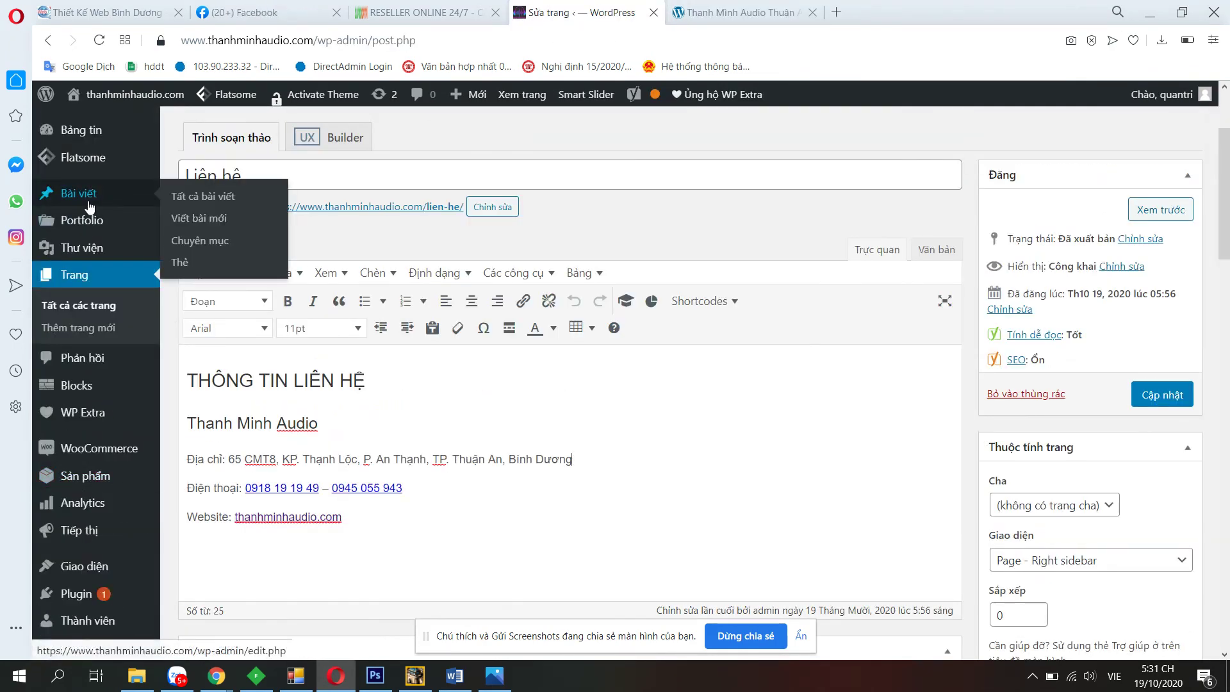
left_click(179, 199)
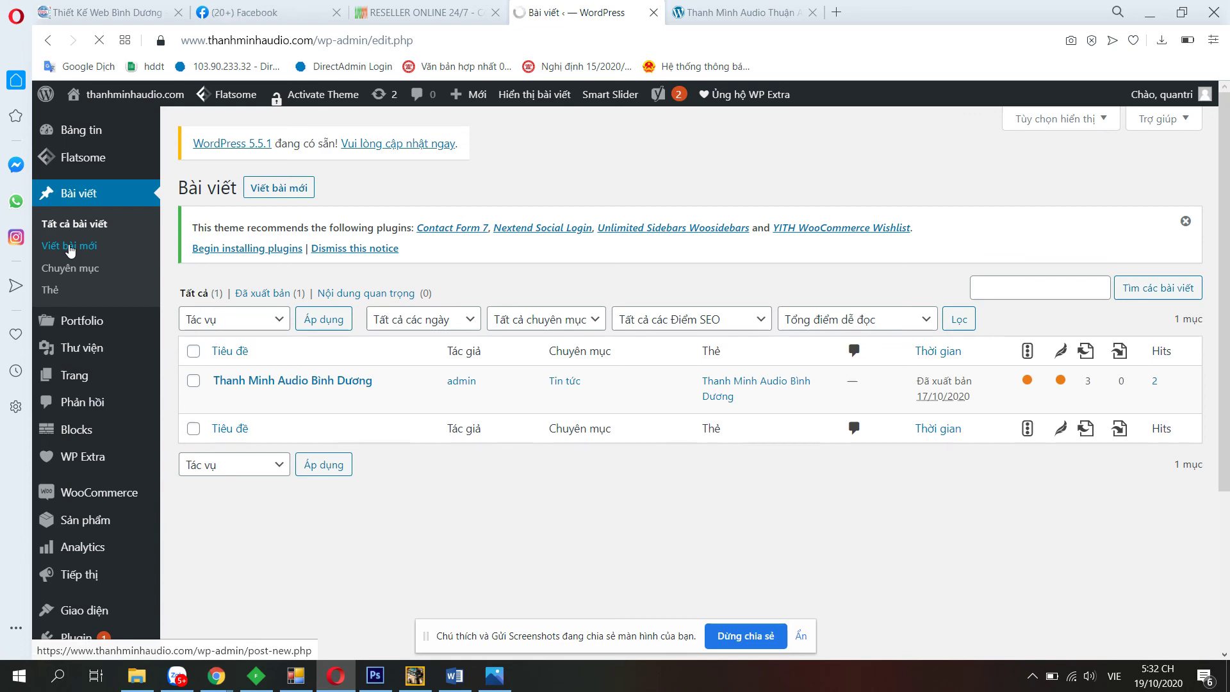
left_click(71, 247)
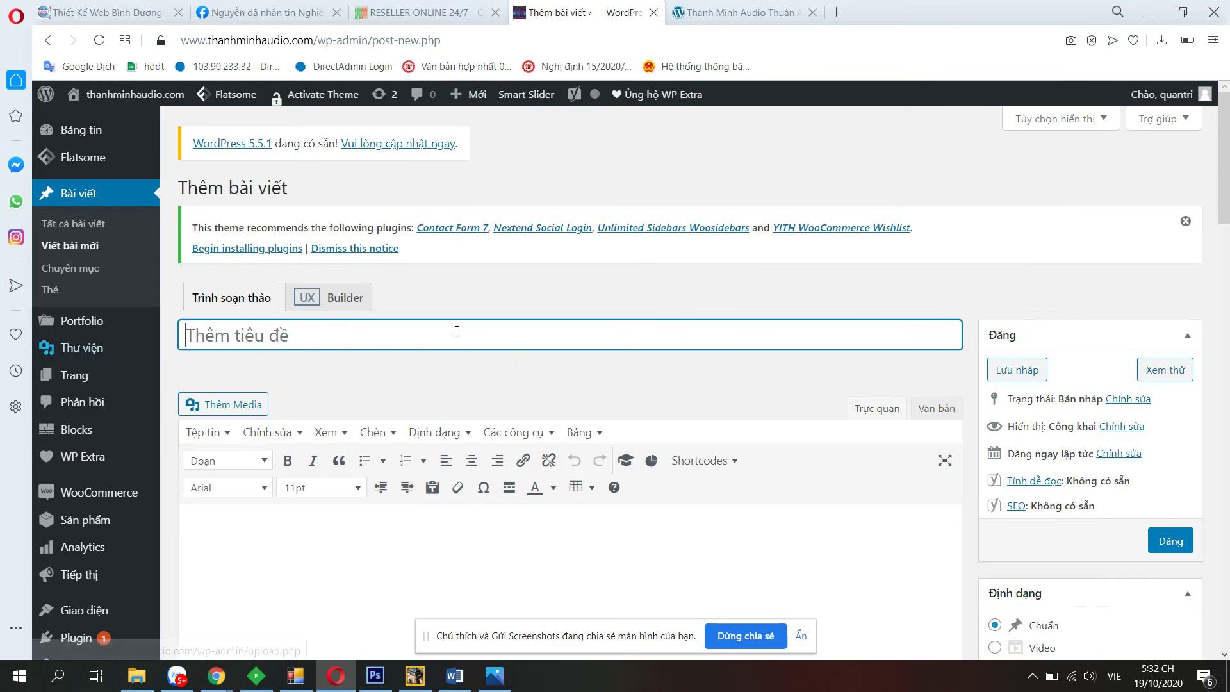
Examine the new post form's title, content, category, tag and featured image fields and its publish option.
scroll(457, 332, "down", 1)
scroll(263, 253, "down", 1)
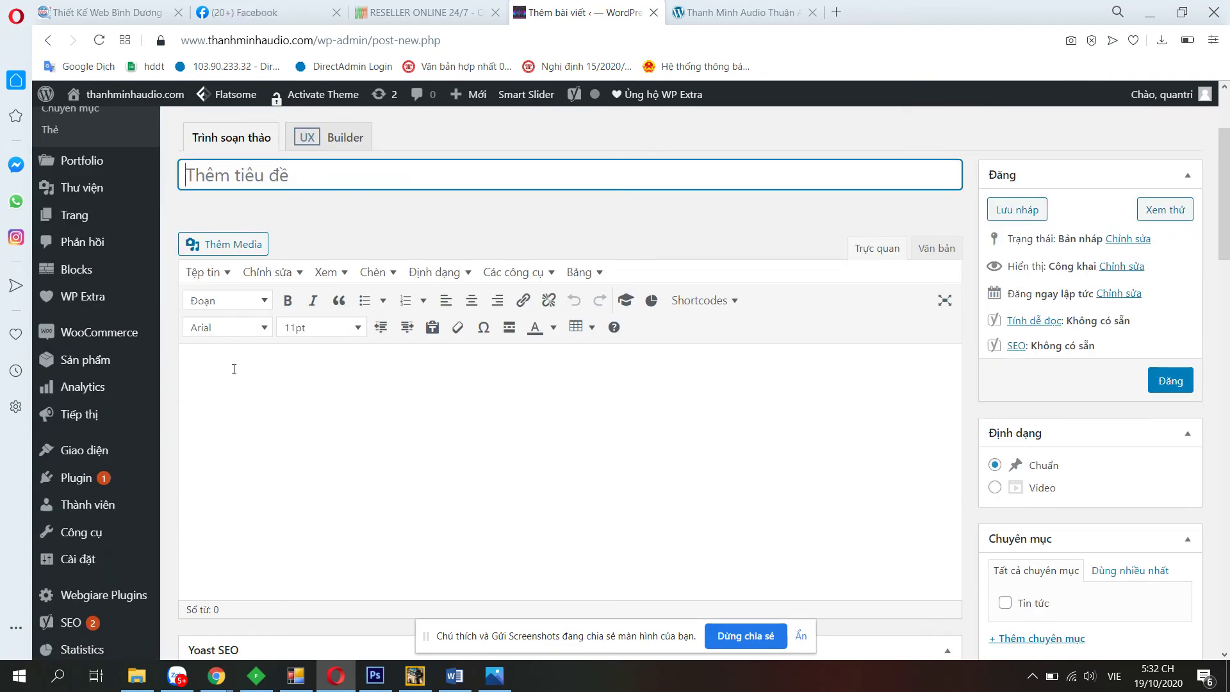
scroll(368, 362, "down", 3)
scroll(1000, 281, "down", 1)
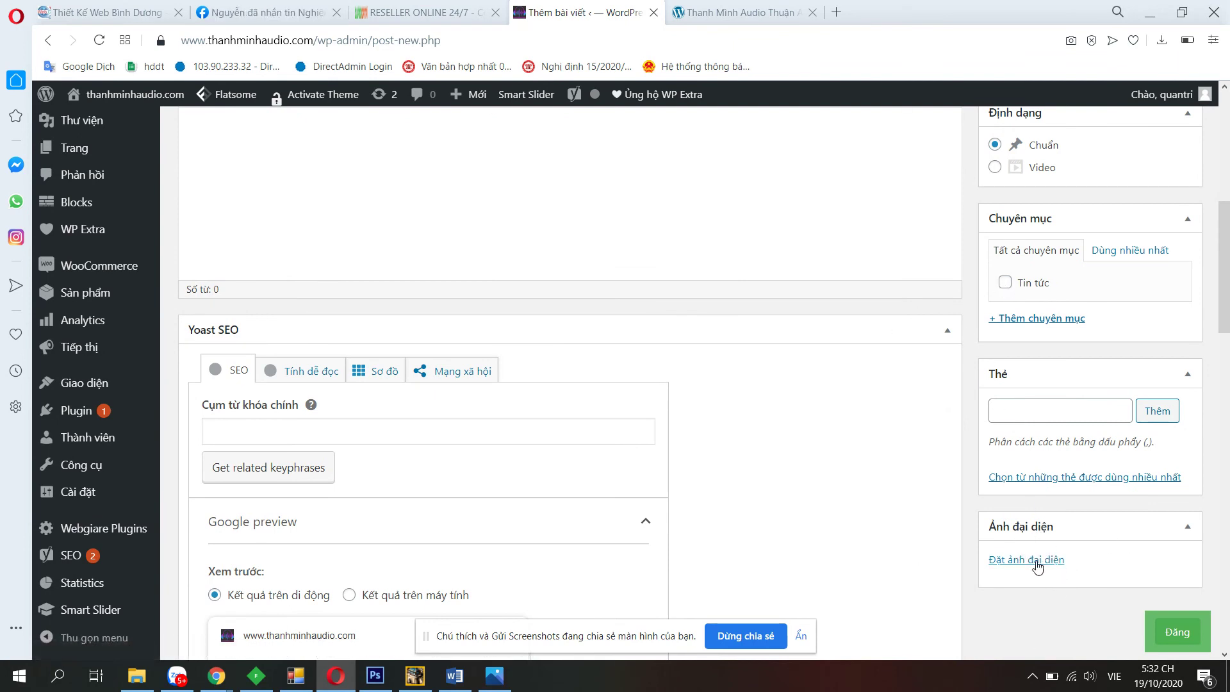
left_click(1153, 612)
Reload the storefront home page through the site logo and look over its product listings.
left_click(737, 12)
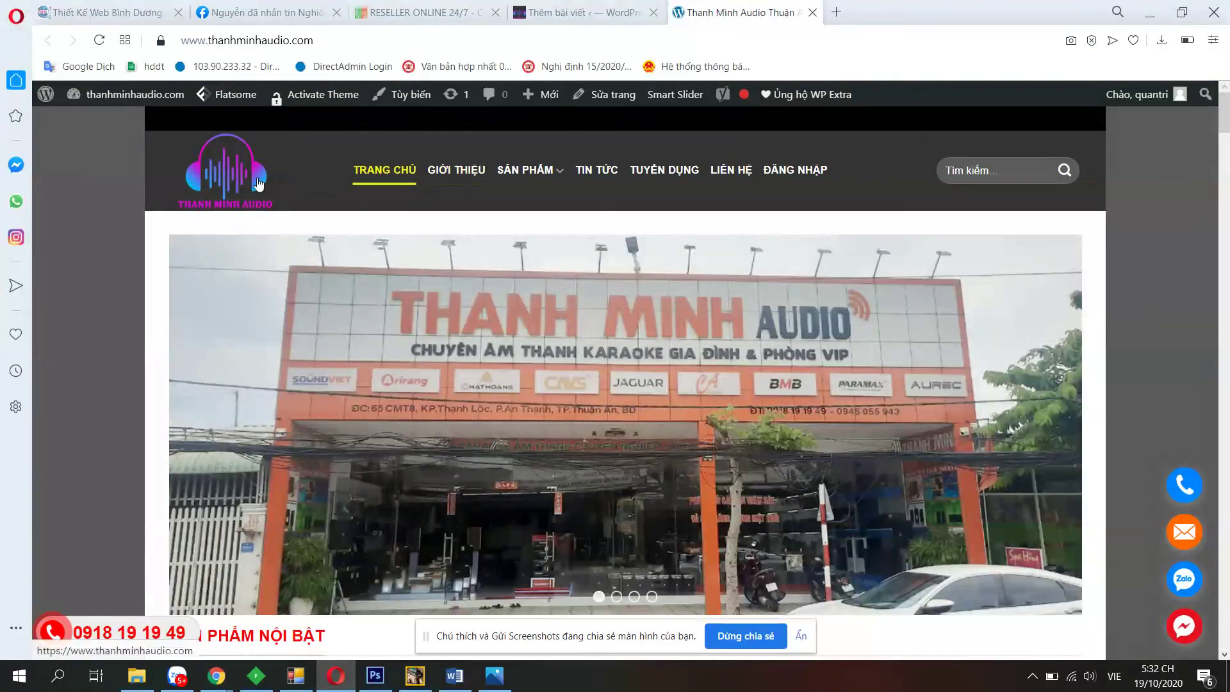
left_click(258, 185)
scroll(733, 306, "down", 15)
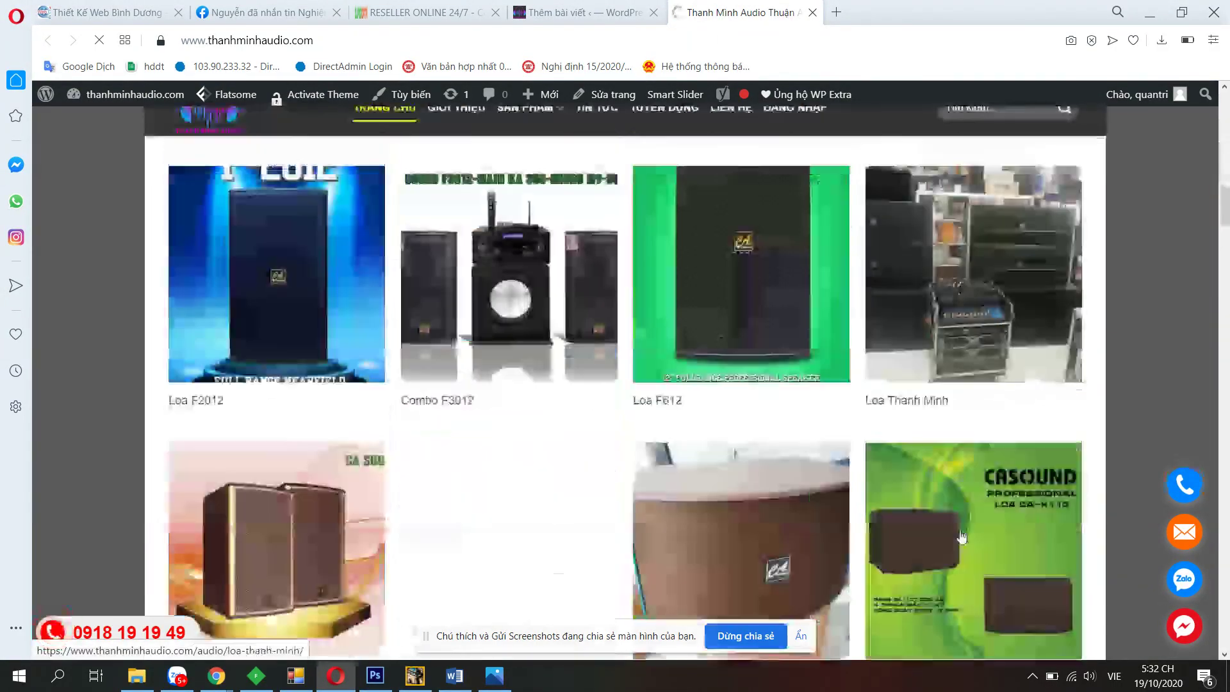